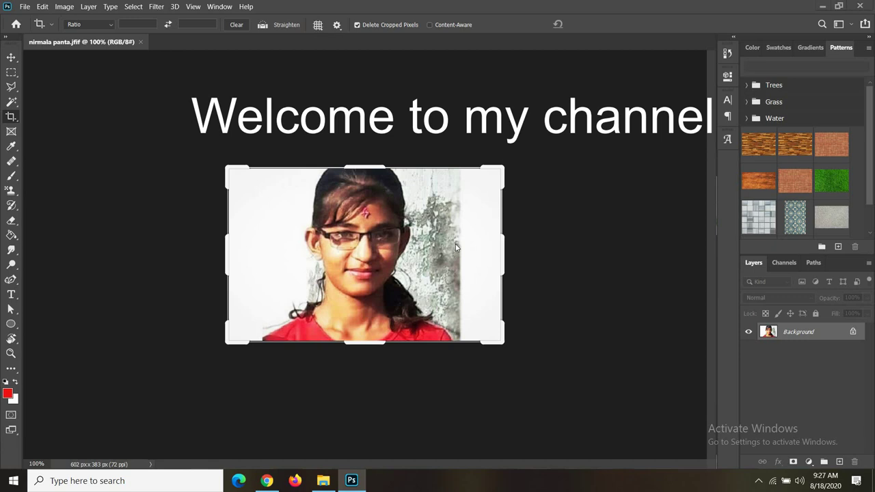
Step: Crop the portrait narrower from both sides to 446 × 383 px
{"action": "left_click_drag", "start_coordinate": [492, 247], "coordinate": [465, 250]}
{"action": "left_click_drag", "start_coordinate": [248, 250], "coordinate": [261, 248]}
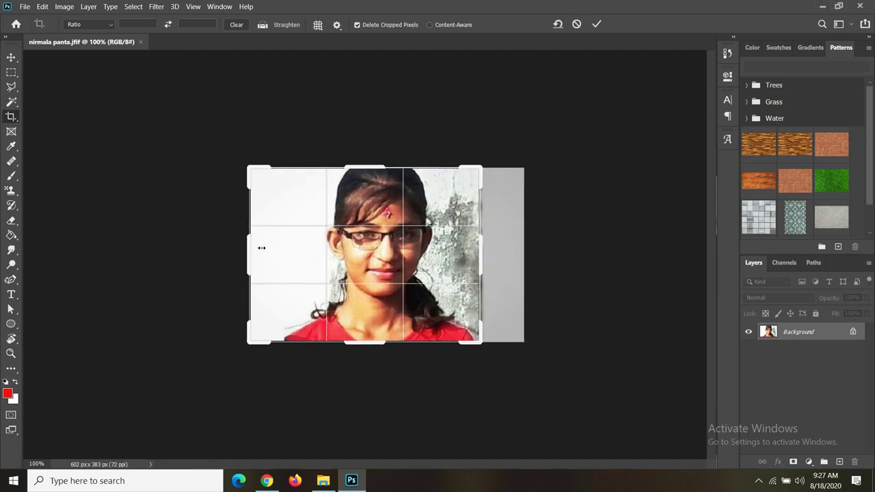
{"action": "left_click", "coordinate": [10, 58]}
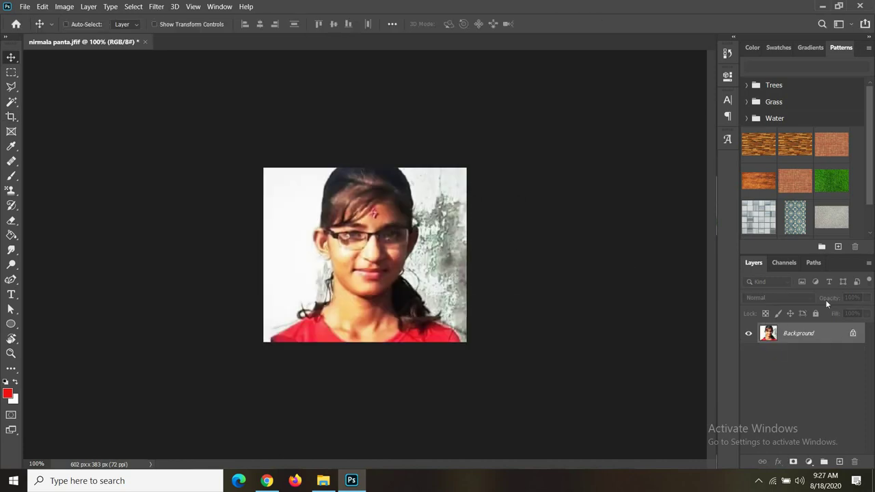
Step: Unlock the Background as Layer 0 and begin renaming it
{"action": "left_click", "coordinate": [808, 462]}
{"action": "left_click", "coordinate": [760, 380]}
{"action": "left_click", "coordinate": [852, 333]}
{"action": "double_click", "coordinate": [799, 334]}
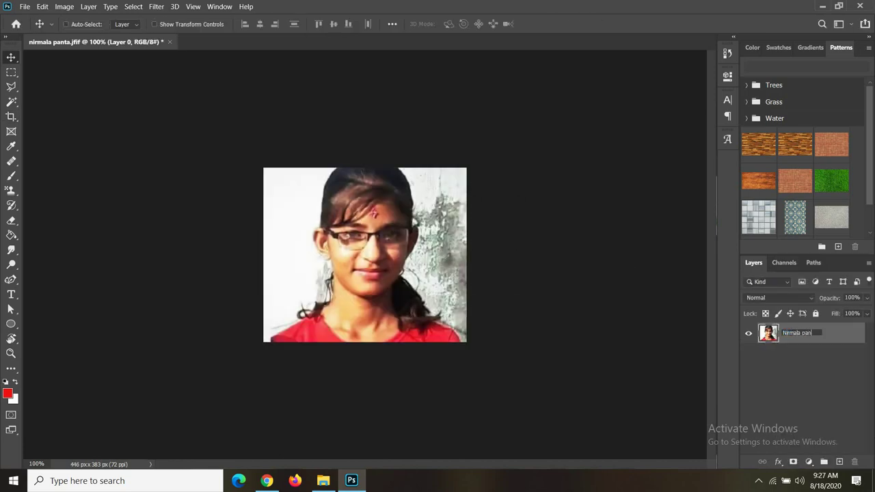
Step: Finish the rename and add a tan Solid Color fill layer, Color Fill 1
{"action": "key", "text": "Return"}
{"action": "left_click", "coordinate": [808, 461]}
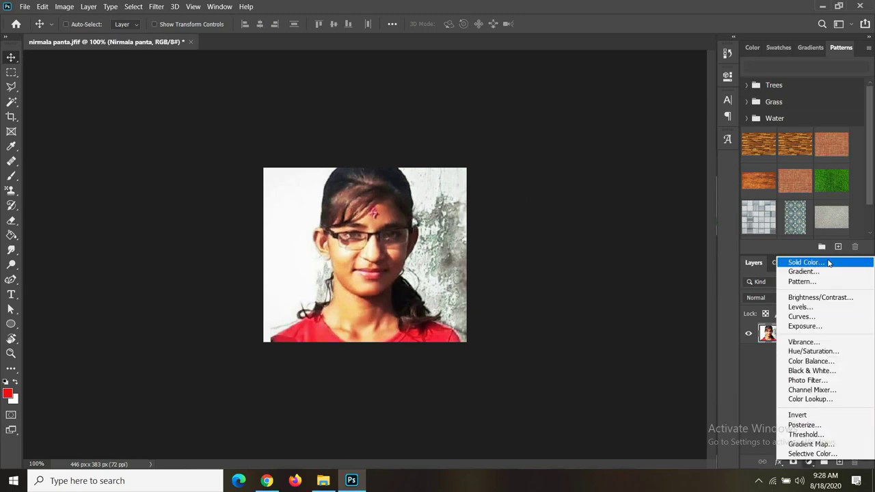
{"action": "left_click", "coordinate": [796, 260]}
{"action": "type", "text": "00e4ad"}
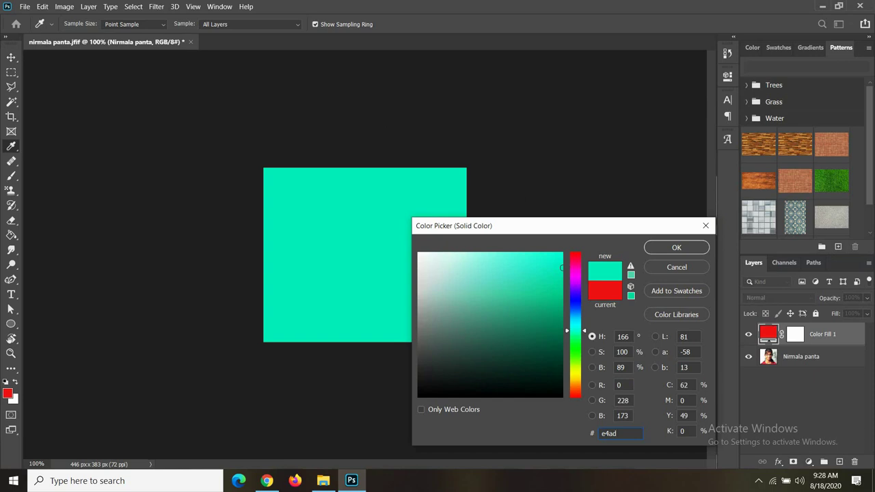
{"action": "type", "text": "e8c07a"}
{"action": "left_click", "coordinate": [676, 248]}
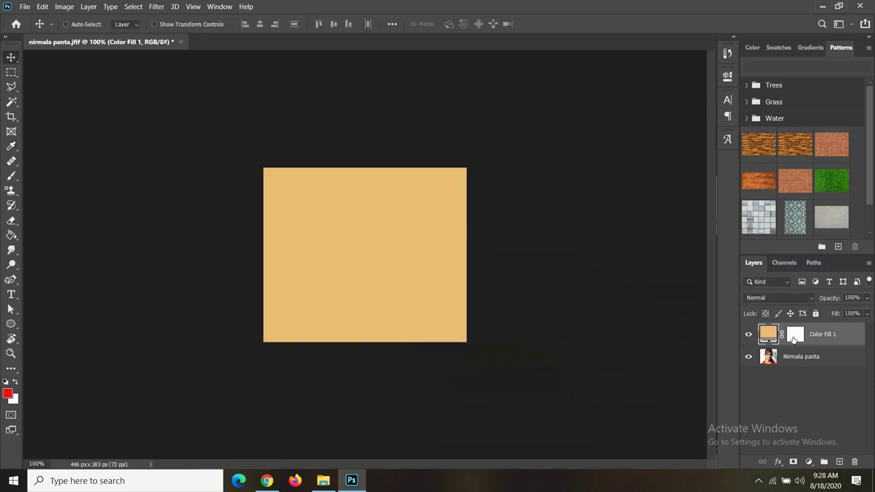
Step: Invert Color Fill 1's mask to black so the photo shows, then zoom in
{"action": "left_click", "coordinate": [794, 334]}
{"action": "key", "text": "d"}
{"action": "key", "text": "ctrl+i"}
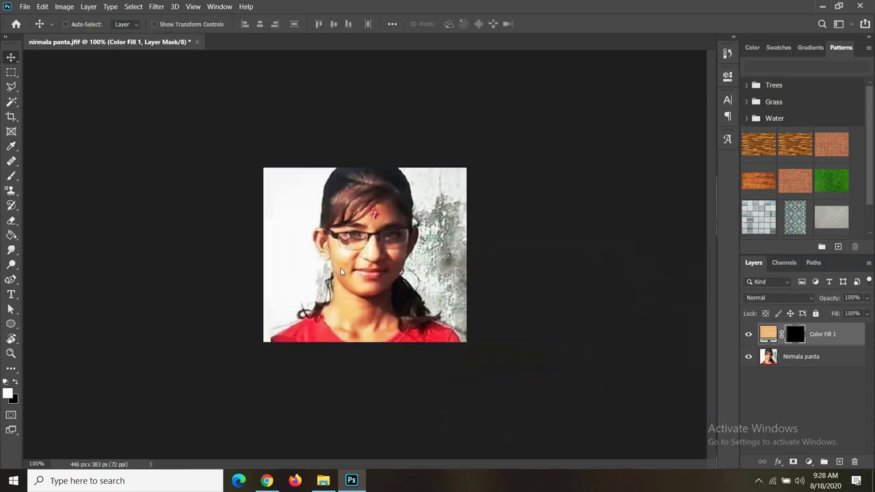
{"action": "scroll", "coordinate": [338, 248], "scroll_direction": "up", "scroll_amount": 2}
{"action": "scroll", "coordinate": [335, 240], "scroll_direction": "up", "scroll_amount": 2}
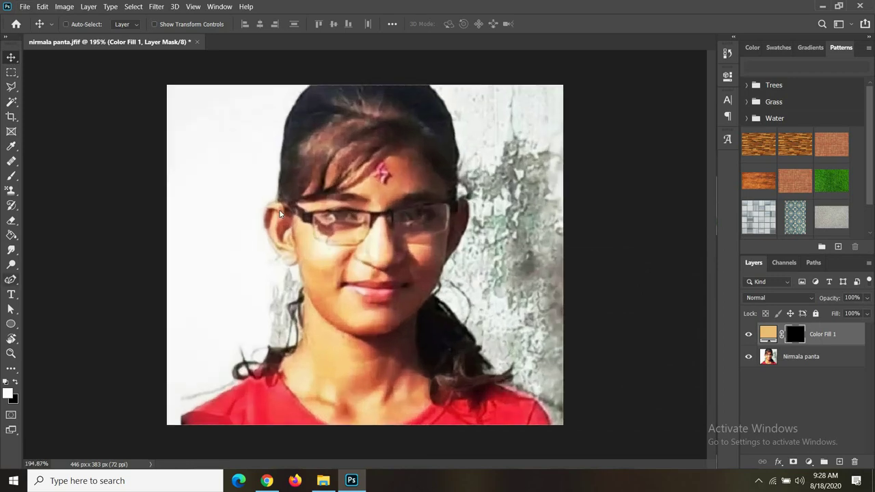
Step: Trace the face outline with the Pen along the hairline from left to right
{"action": "left_click", "coordinate": [11, 279]}
{"action": "left_click", "coordinate": [281, 201]}
{"action": "left_click", "coordinate": [296, 203]}
{"action": "left_click", "coordinate": [305, 188]}
{"action": "left_click", "coordinate": [321, 160]}
{"action": "left_click", "coordinate": [339, 146]}
{"action": "left_click", "coordinate": [360, 143]}
{"action": "left_click", "coordinate": [376, 142]}
{"action": "left_click", "coordinate": [404, 147]}
{"action": "left_click", "coordinate": [428, 160]}
{"action": "left_click", "coordinate": [440, 173]}
{"action": "left_click", "coordinate": [451, 199]}
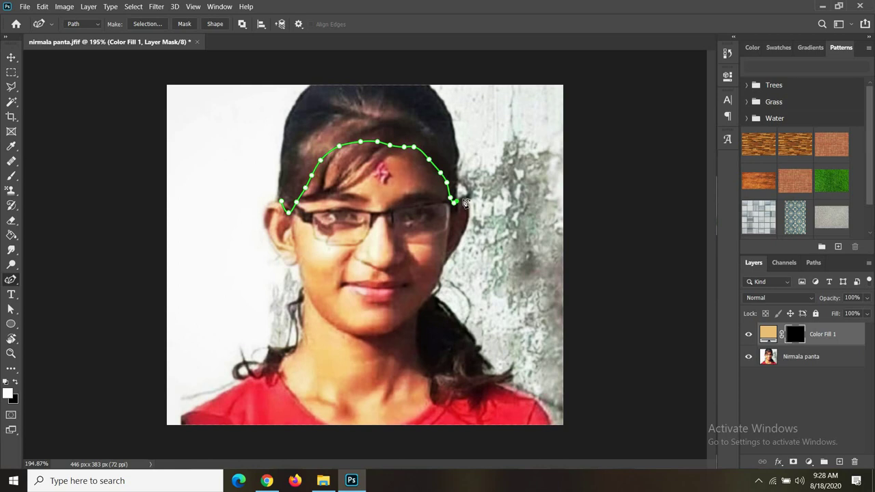
Step: Continue the outline down the right face and jaw, across and up the neck
{"action": "left_click", "coordinate": [467, 217]}
{"action": "left_click", "coordinate": [440, 272]}
{"action": "left_click", "coordinate": [425, 301]}
{"action": "mouse_move", "coordinate": [420, 315]}
{"action": "left_mouse_down"}
{"action": "mouse_move", "coordinate": [430, 405]}
{"action": "mouse_move", "coordinate": [418, 424]}
{"action": "left_mouse_up"}
{"action": "right_click", "coordinate": [11, 280]}
{"action": "left_click", "coordinate": [54, 279]}
{"action": "left_click", "coordinate": [327, 425]}
{"action": "right_click", "coordinate": [16, 280]}
{"action": "left_click", "coordinate": [54, 294]}
{"action": "mouse_move", "coordinate": [312, 415]}
{"action": "left_mouse_down"}
{"action": "mouse_move", "coordinate": [298, 356]}
{"action": "mouse_move", "coordinate": [302, 264]}
{"action": "mouse_move", "coordinate": [302, 280]}
{"action": "mouse_move", "coordinate": [264, 225]}
{"action": "mouse_move", "coordinate": [268, 205]}
{"action": "mouse_move", "coordinate": [288, 211]}
{"action": "left_mouse_up"}
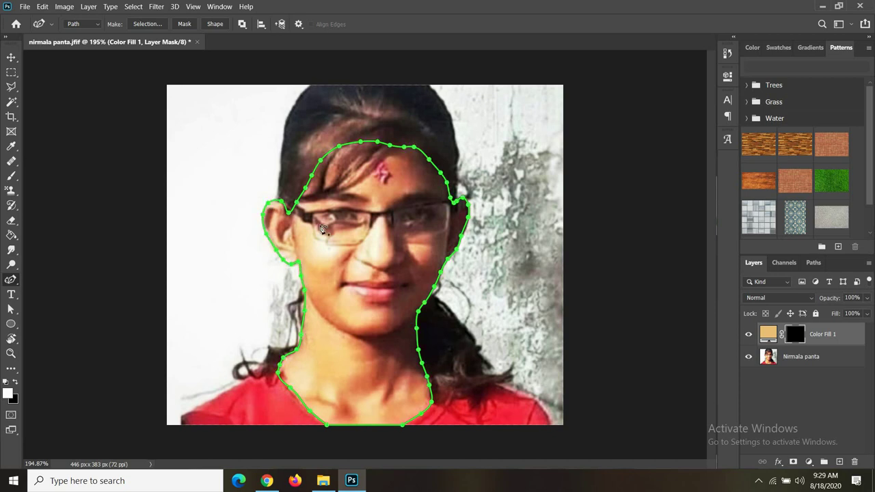
Step: Fill the mask inside the face outline with tan, then hide Color Fill 1
{"action": "key", "text": "ctrl+Return"}
{"action": "key", "text": "alt+BackSpace"}
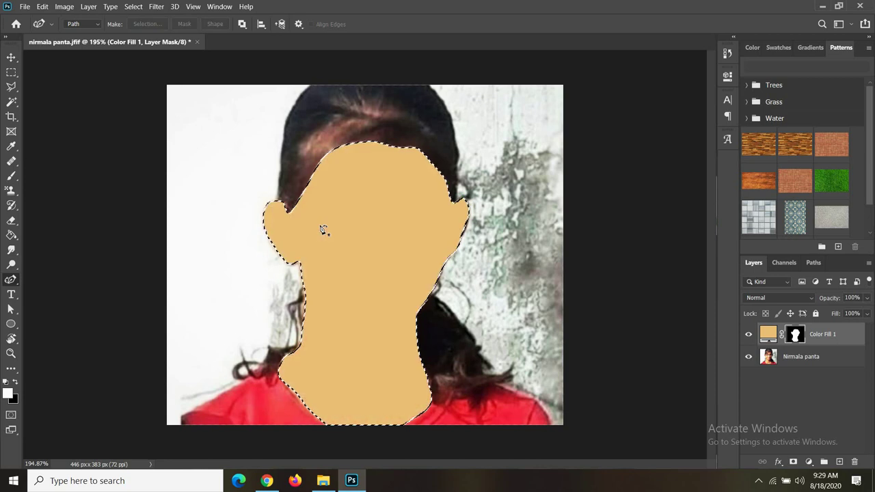
{"action": "left_click", "coordinate": [748, 334]}
Step: Deselect and add a grey Color Fill 2 layer with its mask inverted to black
{"action": "key", "text": "w"}
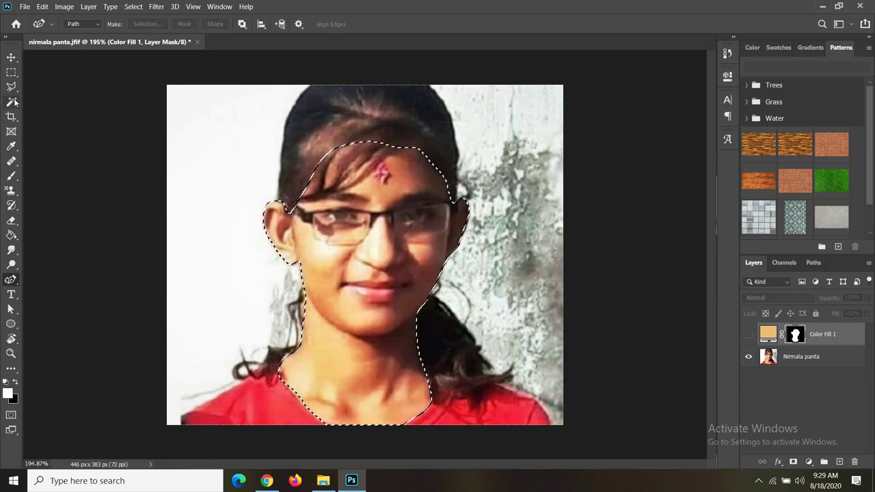
{"action": "key", "text": "ctrl+d"}
{"action": "left_click", "coordinate": [814, 281]}
{"action": "left_click", "coordinate": [798, 261]}
{"action": "left_click", "coordinate": [427, 336]}
{"action": "left_click", "coordinate": [676, 247]}
{"action": "left_click", "coordinate": [795, 335]}
{"action": "key", "text": "ctrl+i"}
Step: Show the tan skin layer again and lower its opacity
{"action": "scroll", "coordinate": [24, 118], "scroll_direction": "up", "scroll_amount": 1}
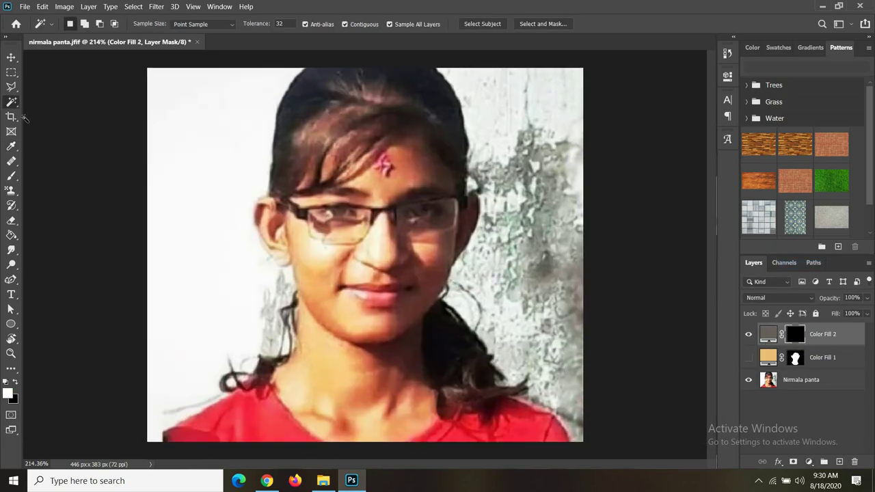
{"action": "left_click", "coordinate": [748, 357]}
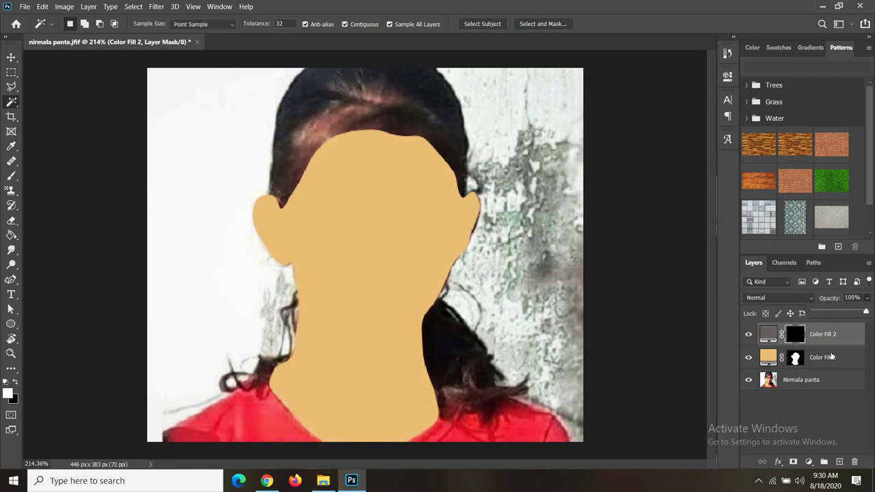
{"action": "left_click", "coordinate": [822, 356]}
{"action": "left_click", "coordinate": [866, 298]}
{"action": "left_click_drag", "start_coordinate": [868, 313], "coordinate": [828, 308]}
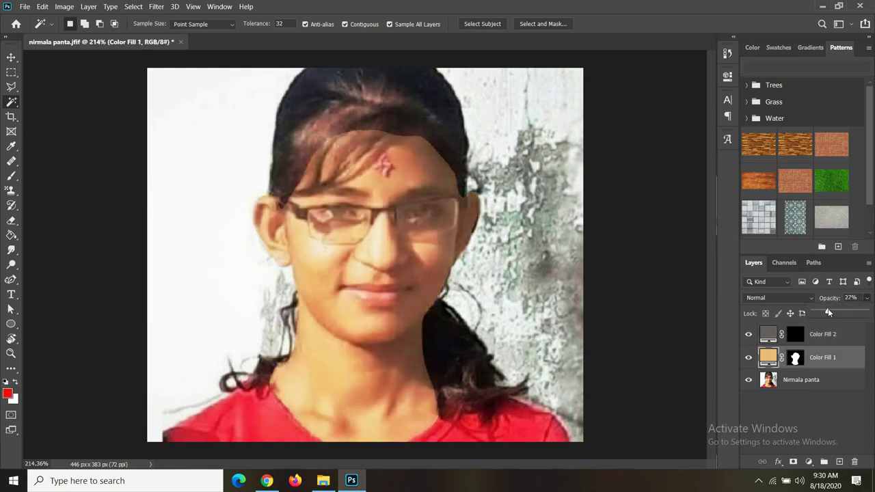
{"action": "left_click", "coordinate": [795, 334]}
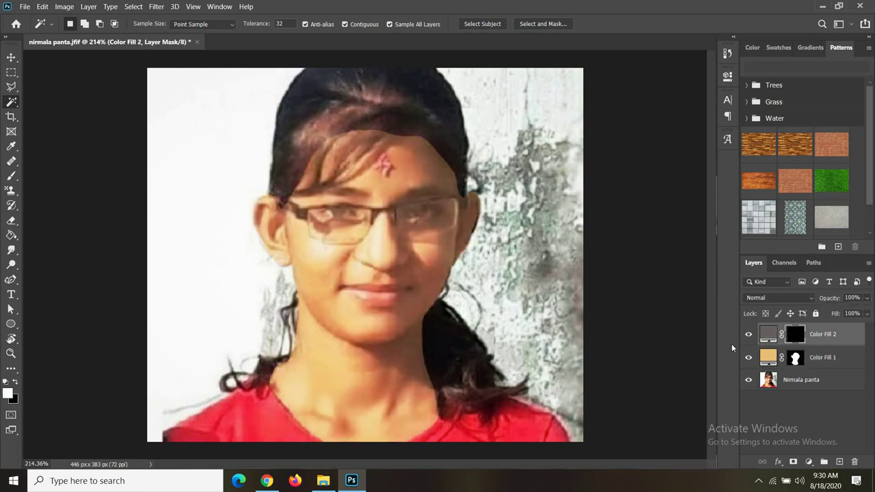
Step: Set Color Fill 1 to a faint 12% opacity and start the shadow path at the forehead
{"action": "left_click", "coordinate": [11, 279]}
{"action": "left_click", "coordinate": [803, 360]}
{"action": "left_click", "coordinate": [866, 298]}
{"action": "left_click_drag", "start_coordinate": [822, 310], "coordinate": [823, 312]}
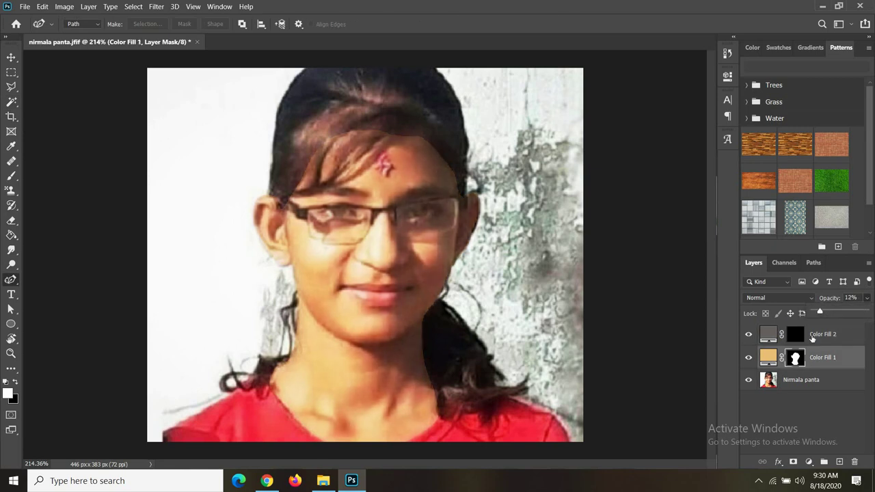
{"action": "left_click", "coordinate": [812, 337]}
{"action": "left_click", "coordinate": [399, 146]}
Step: Trace the shadow outline from the forehead down the nose to the chin
{"action": "left_click", "coordinate": [416, 162]}
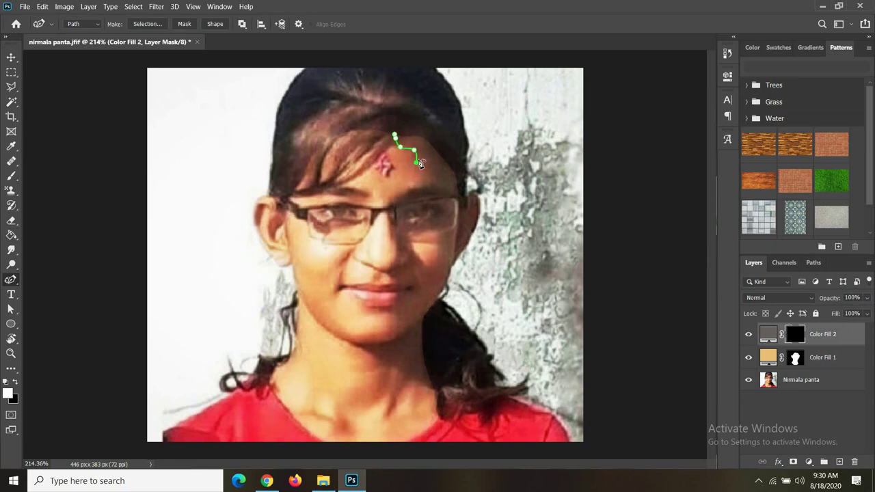
{"action": "left_click_drag", "start_coordinate": [402, 179], "coordinate": [393, 198]}
{"action": "left_click", "coordinate": [386, 205]}
{"action": "left_click", "coordinate": [389, 223]}
{"action": "left_click", "coordinate": [389, 239]}
{"action": "left_click", "coordinate": [396, 255]}
{"action": "left_click", "coordinate": [390, 272]}
{"action": "left_click", "coordinate": [391, 289]}
{"action": "left_click", "coordinate": [389, 313]}
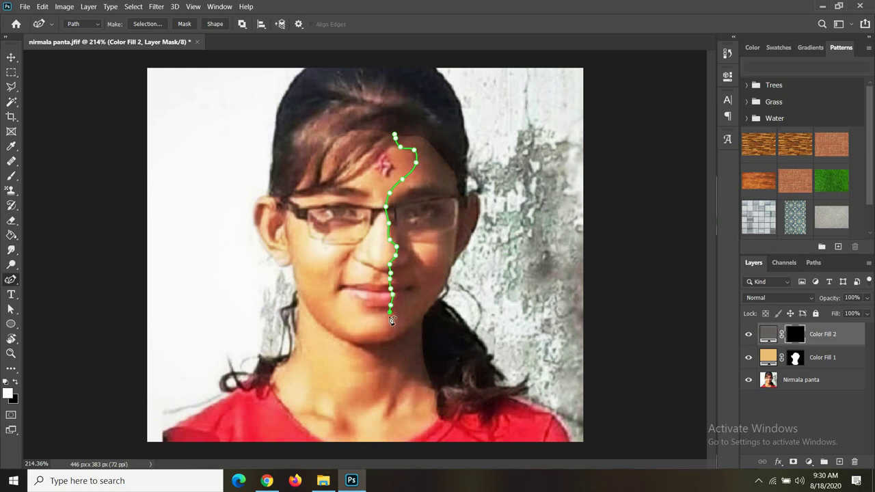
{"action": "left_click", "coordinate": [382, 330]}
{"action": "left_click", "coordinate": [366, 332]}
Step: Extend the shadow outline across the left cheek near the ear and along the jaw
{"action": "left_click", "coordinate": [335, 266]}
{"action": "left_click", "coordinate": [323, 264]}
{"action": "left_click", "coordinate": [305, 259]}
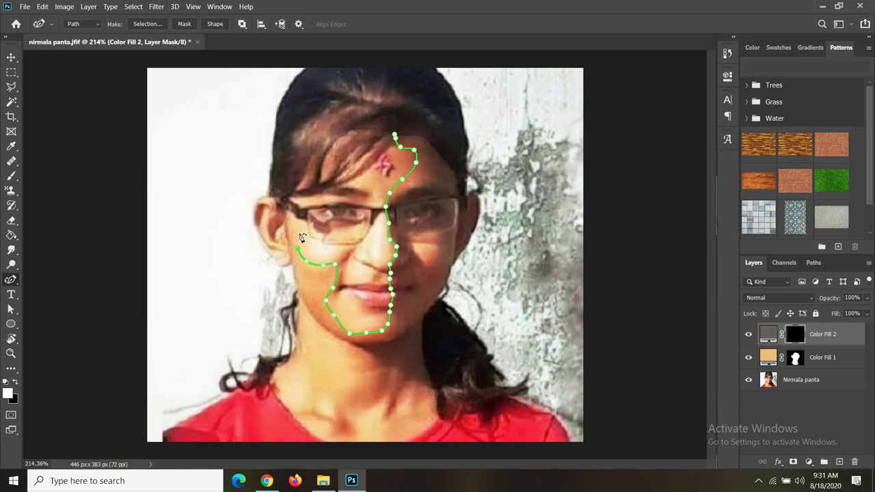
{"action": "left_click", "coordinate": [282, 211]}
{"action": "left_click", "coordinate": [294, 270]}
{"action": "left_click", "coordinate": [299, 294]}
{"action": "left_click", "coordinate": [312, 315]}
{"action": "left_click", "coordinate": [329, 330]}
{"action": "left_click", "coordinate": [352, 343]}
{"action": "left_click", "coordinate": [384, 343]}
Step: Trace the shadow up the right jaw and cheek to the temple
{"action": "left_click", "coordinate": [407, 331]}
{"action": "left_click", "coordinate": [423, 313]}
{"action": "left_click", "coordinate": [438, 296]}
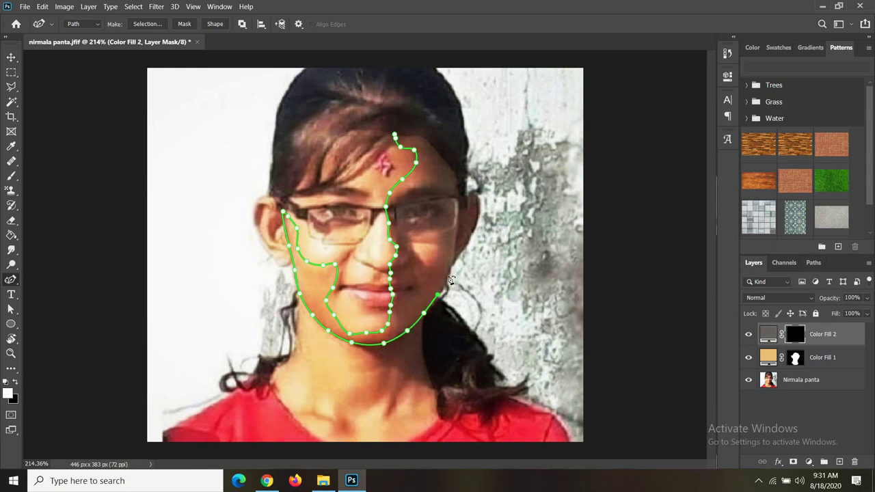
{"action": "left_click", "coordinate": [449, 271]}
{"action": "left_click", "coordinate": [454, 262]}
{"action": "left_click", "coordinate": [469, 240]}
{"action": "left_click", "coordinate": [477, 216]}
{"action": "left_click", "coordinate": [473, 196]}
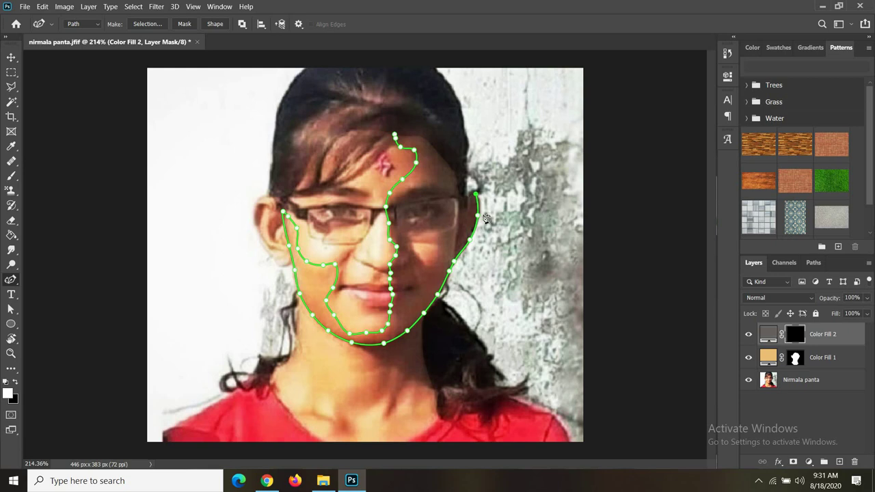
{"action": "left_click_drag", "start_coordinate": [479, 199], "coordinate": [471, 197]}
Step: Run the outline along the hairline and close it at the start point
{"action": "left_click", "coordinate": [466, 204]}
{"action": "left_click", "coordinate": [457, 175]}
{"action": "left_click", "coordinate": [442, 155]}
{"action": "left_click", "coordinate": [426, 139]}
{"action": "left_click", "coordinate": [415, 136]}
{"action": "left_click", "coordinate": [395, 135]}
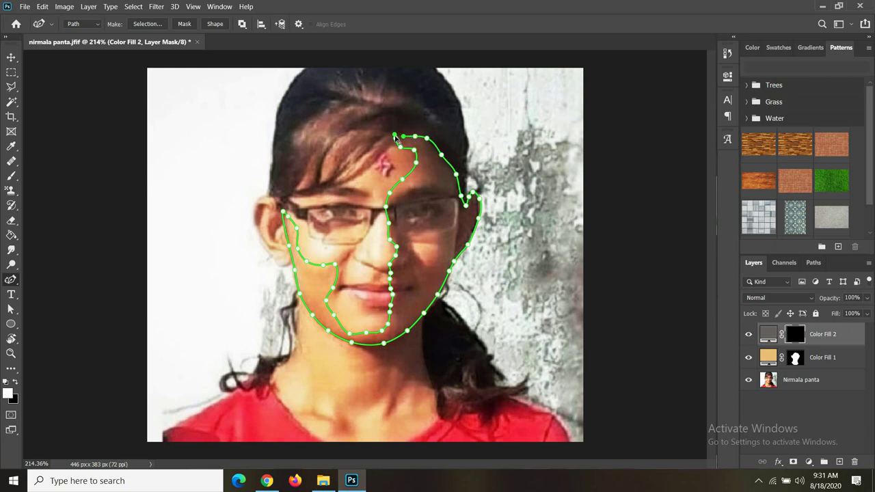
Step: Fill the traced face-shadow area with grey on Color Fill 2's mask and begin a neck path
{"action": "scroll", "coordinate": [395, 140], "scroll_direction": "up", "scroll_amount": 1}
{"action": "scroll", "coordinate": [399, 205], "scroll_direction": "down", "scroll_amount": 1}
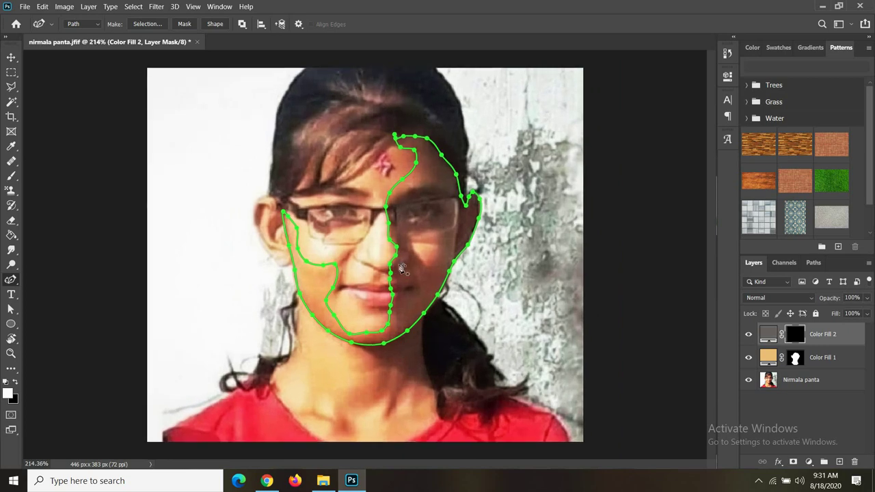
{"action": "key", "text": "ctrl+Return"}
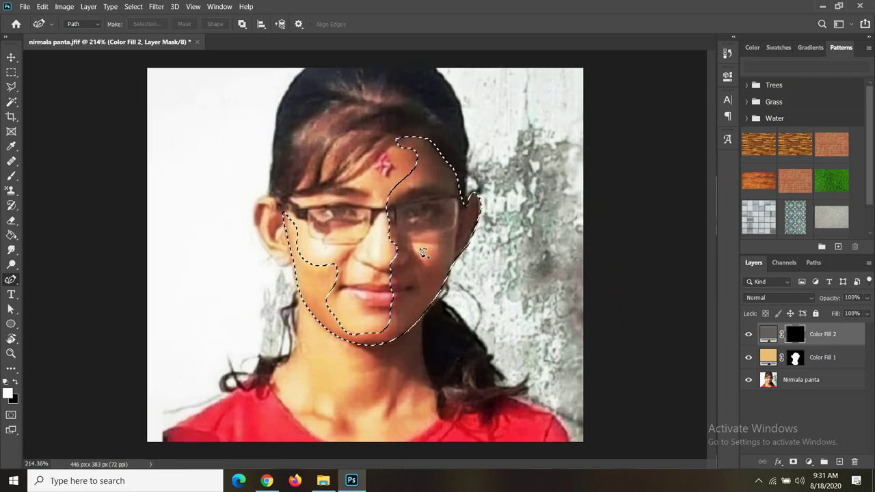
{"action": "key", "text": "alt+BackSpace"}
{"action": "left_click", "coordinate": [348, 343]}
Step: Trace the neck shadow from below the chin down to the neckline
{"action": "left_click", "coordinate": [360, 371]}
{"action": "left_click", "coordinate": [361, 386]}
{"action": "left_click", "coordinate": [343, 397]}
{"action": "left_click", "coordinate": [337, 415]}
{"action": "left_click", "coordinate": [317, 413]}
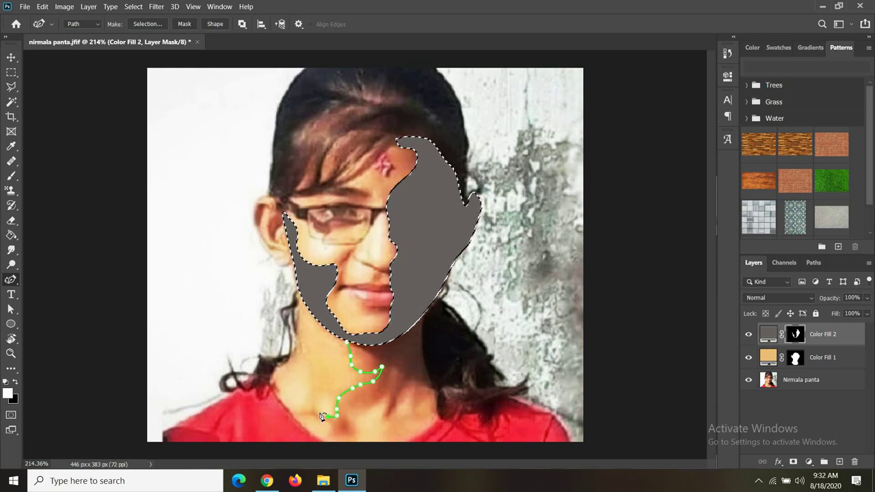
{"action": "left_click", "coordinate": [319, 420]}
{"action": "left_click", "coordinate": [343, 434]}
Step: Trace right along the neckline, up the right of the neck, and close the outline
{"action": "left_click", "coordinate": [360, 405]}
{"action": "left_click", "coordinate": [386, 398]}
{"action": "left_click", "coordinate": [388, 416]}
{"action": "left_click", "coordinate": [404, 386]}
{"action": "left_click", "coordinate": [412, 406]}
{"action": "left_click", "coordinate": [421, 398]}
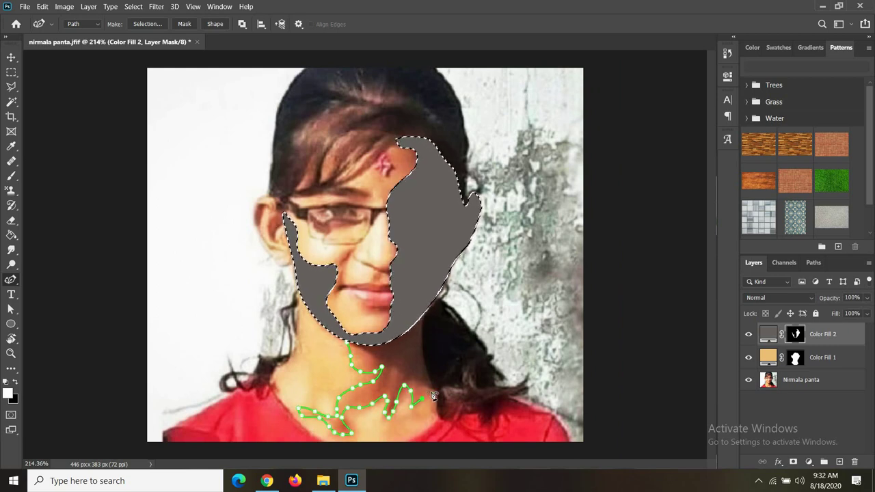
{"action": "left_click", "coordinate": [422, 360]}
{"action": "key", "text": "ctrl+z"}
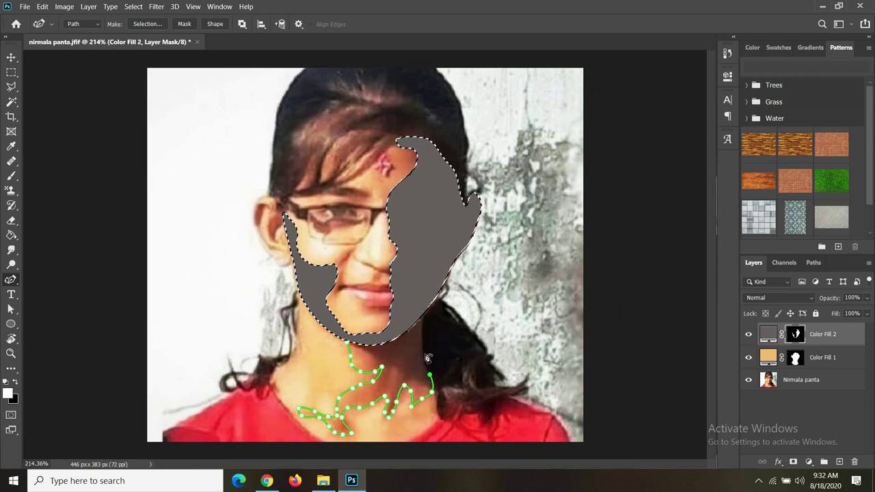
{"action": "left_click", "coordinate": [425, 349]}
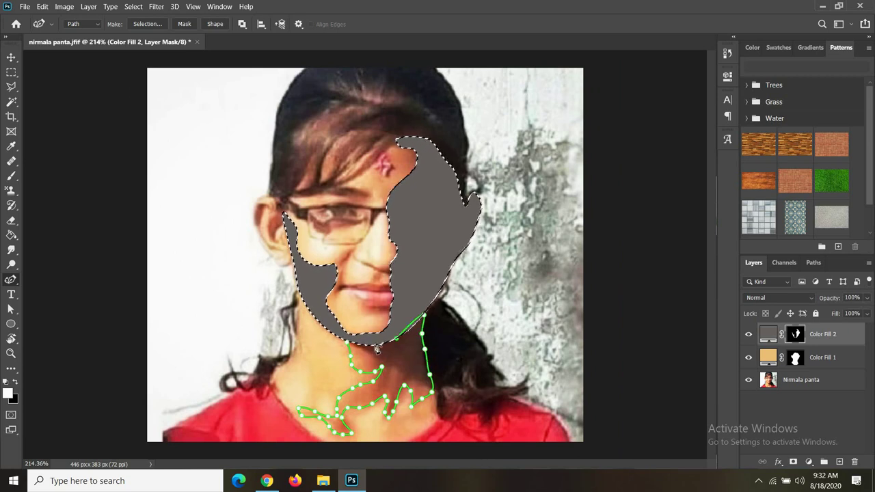
{"action": "left_click", "coordinate": [352, 344]}
Step: Reshape the neck outline under the chin, fill it grey, then undo the fill
{"action": "left_click", "coordinate": [382, 364]}
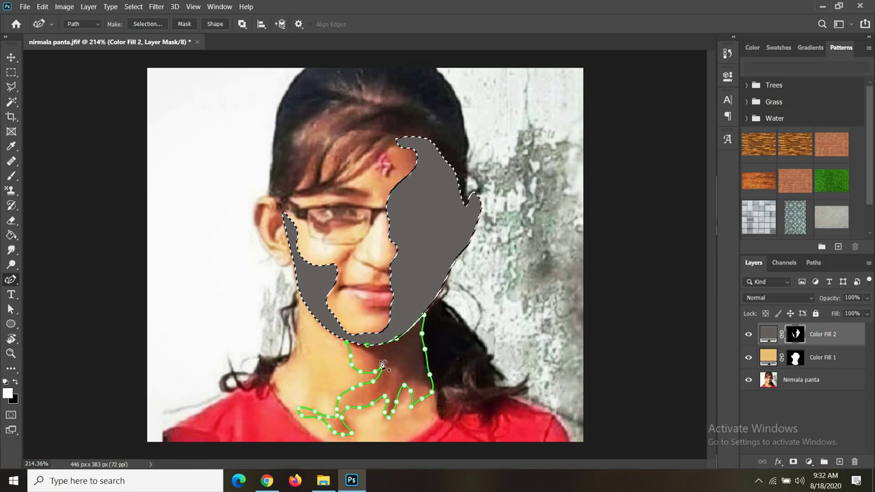
{"action": "left_click_drag", "start_coordinate": [356, 347], "coordinate": [363, 368]}
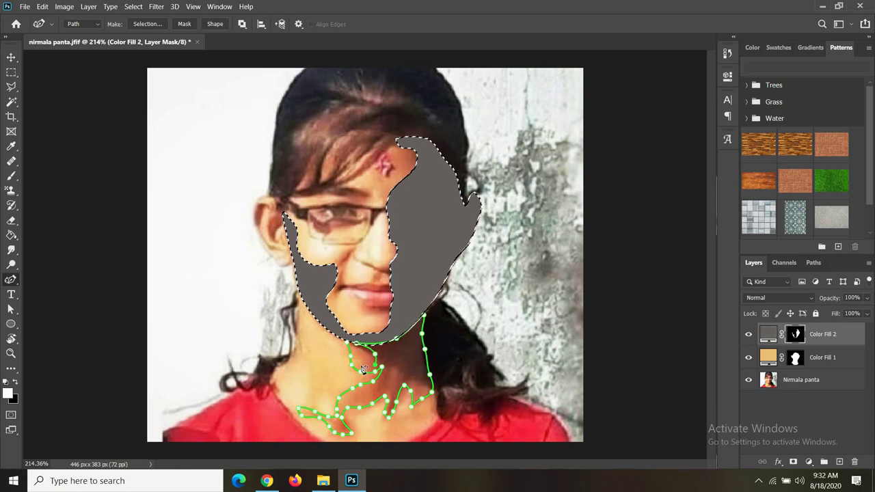
{"action": "left_click", "coordinate": [354, 348]}
{"action": "key", "text": "ctrl+Return"}
{"action": "key", "text": "alt+BackSpace"}
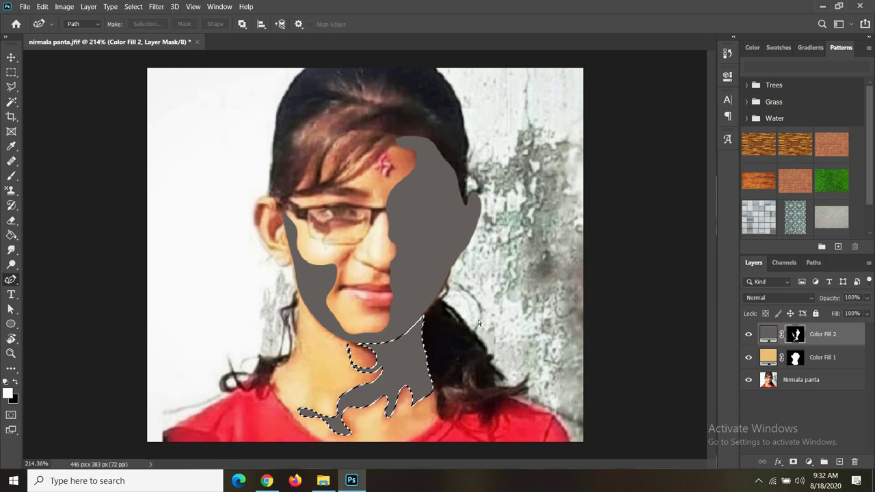
{"action": "key", "text": "ctrl+z"}
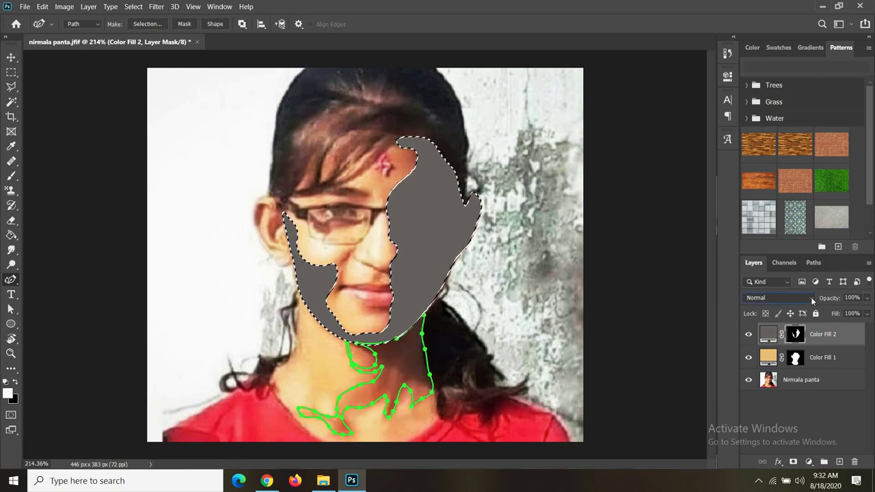
Step: Set Color Fill 2 to Multiply and fill the neck selection with the shadow
{"action": "left_click", "coordinate": [810, 297]}
{"action": "left_click", "coordinate": [764, 225]}
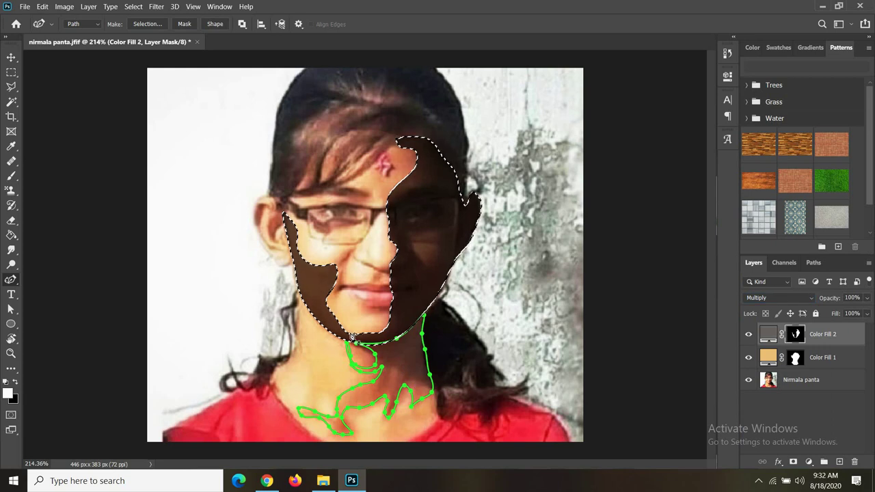
{"action": "left_click", "coordinate": [12, 101]}
{"action": "key", "text": "ctrl+d"}
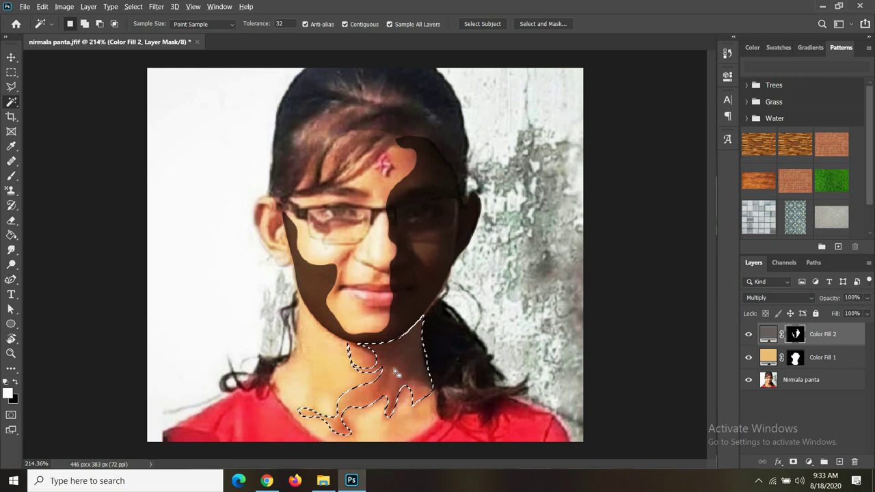
{"action": "key", "text": "alt+BackSpace"}
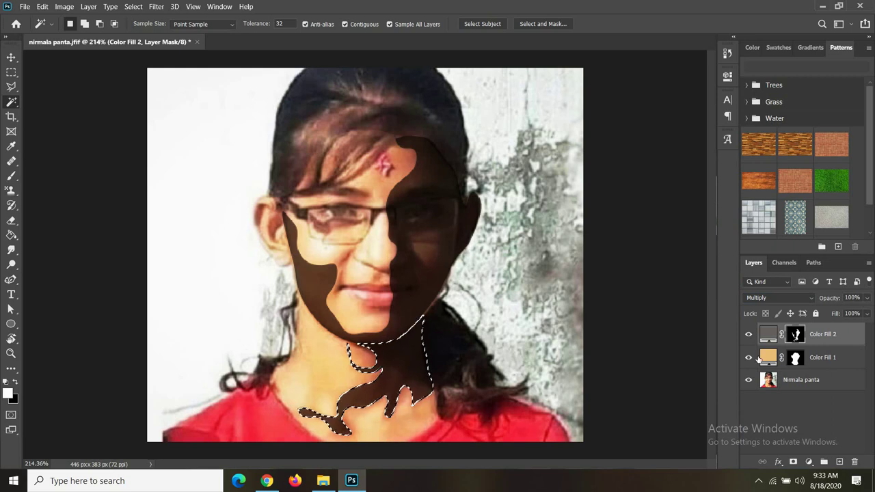
Step: Make the skin fill partly transparent and lower the shadow layer to 8% opacity
{"action": "left_click", "coordinate": [822, 356]}
{"action": "left_click_drag", "start_coordinate": [867, 298], "coordinate": [821, 313]}
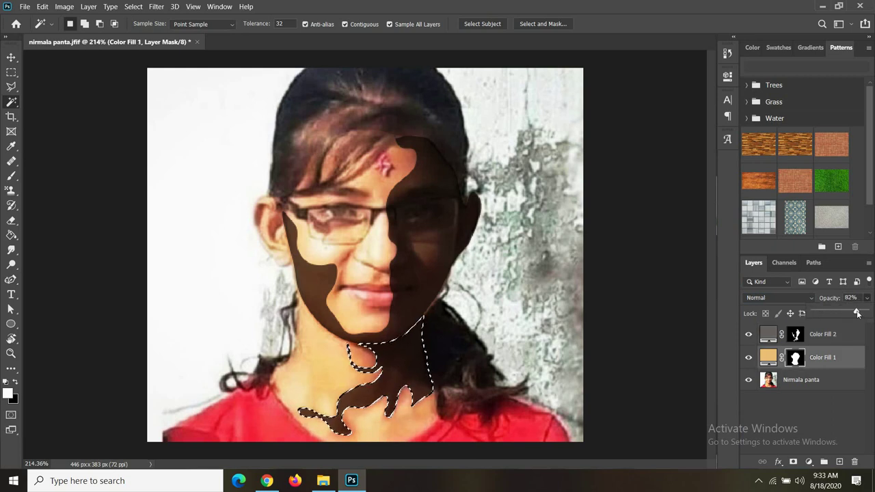
{"action": "left_click", "coordinate": [838, 331]}
{"action": "left_click", "coordinate": [867, 298]}
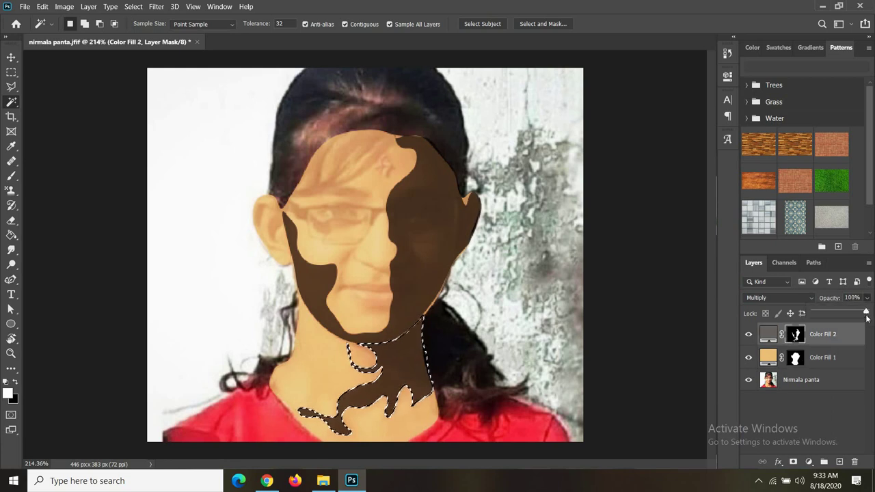
{"action": "mouse_move", "coordinate": [847, 312]}
{"action": "left_mouse_down"}
{"action": "mouse_move", "coordinate": [819, 312]}
{"action": "mouse_move", "coordinate": [868, 311]}
{"action": "left_mouse_up"}
Step: Hide the Color Fill 1 skin layer to reveal the photo
{"action": "left_click", "coordinate": [776, 363]}
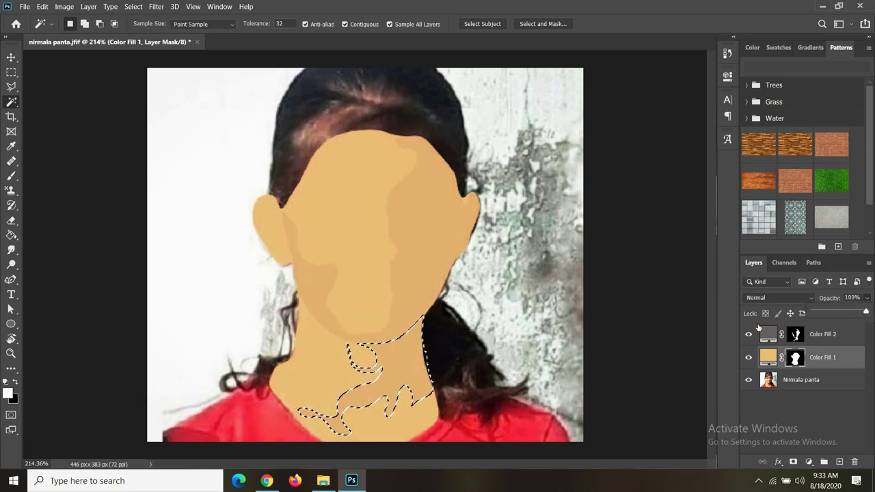
{"action": "left_click", "coordinate": [797, 337]}
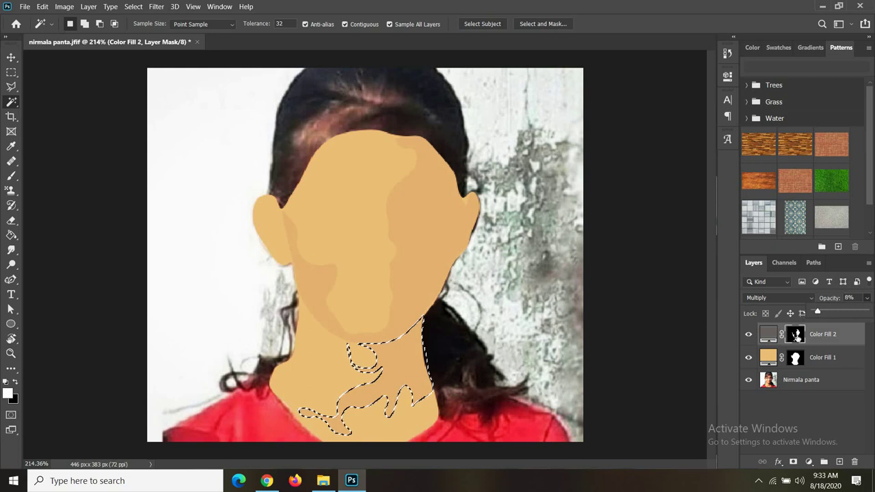
{"action": "left_click", "coordinate": [822, 357]}
{"action": "left_click", "coordinate": [748, 357]}
{"action": "scroll", "coordinate": [381, 209], "scroll_direction": "up", "scroll_amount": 1}
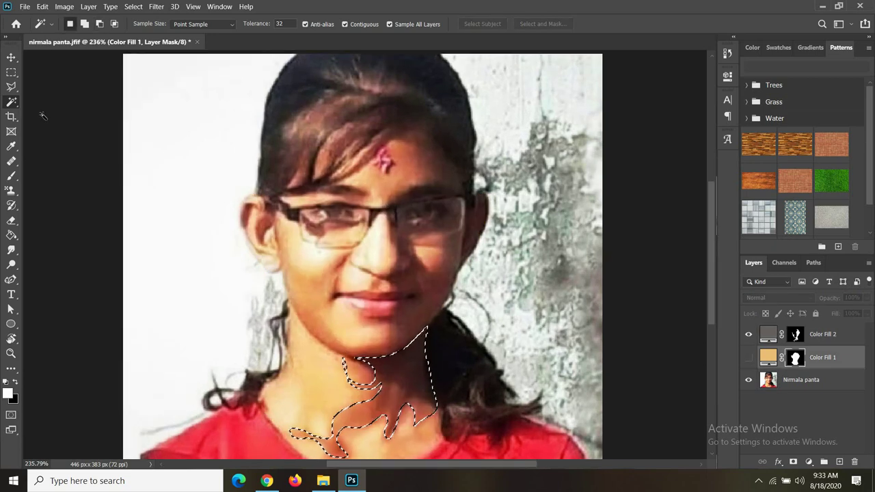
{"action": "scroll", "coordinate": [399, 256], "scroll_direction": "up", "scroll_amount": 2}
Step: Add a #5f5c5c Solid Color fill layer with an inverted black mask
{"action": "left_click", "coordinate": [809, 462]}
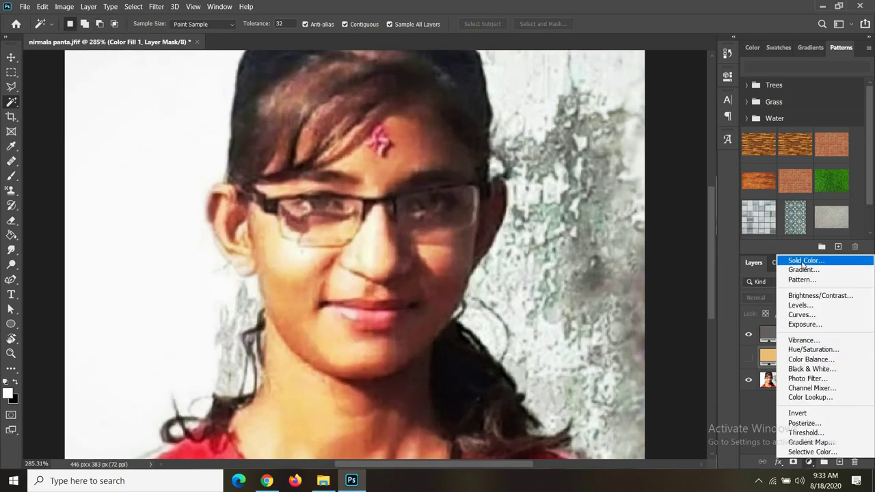
{"action": "left_click", "coordinate": [803, 260]}
{"action": "left_click", "coordinate": [421, 343]}
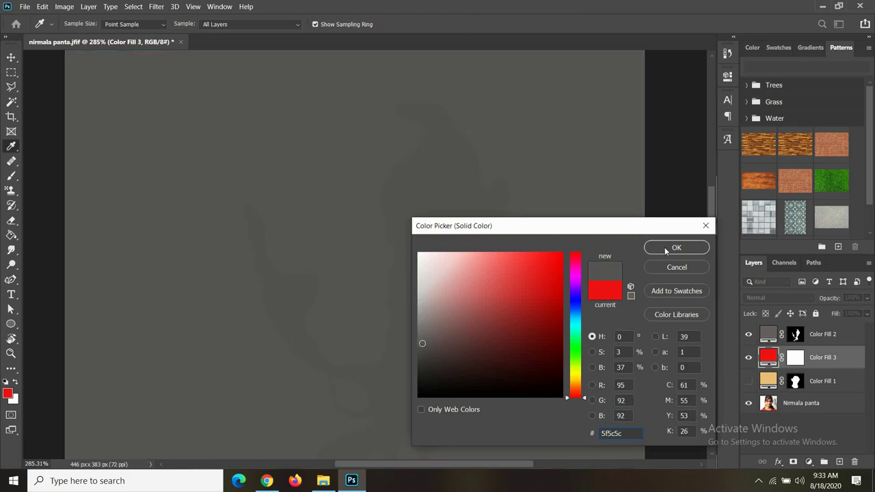
{"action": "left_click", "coordinate": [667, 251]}
{"action": "left_click", "coordinate": [795, 356]}
{"action": "key", "text": "ctrl+i"}
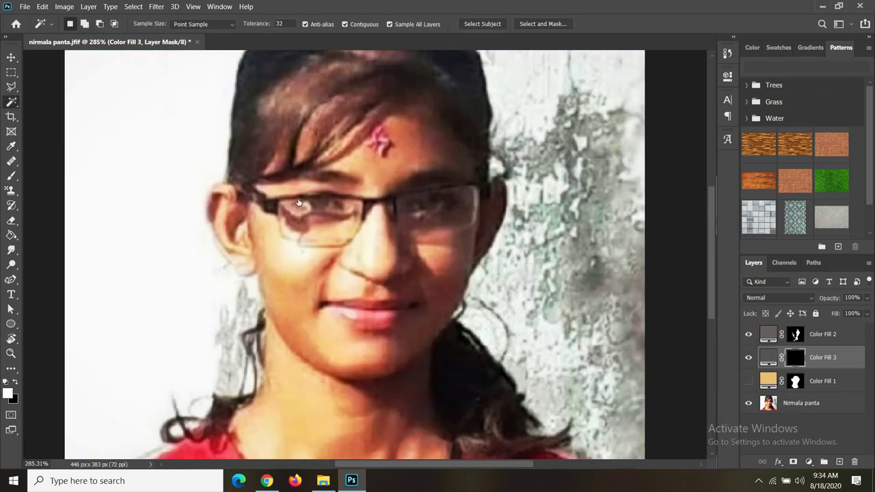
Step: Fade the skin fill and trace the deep face shadow from forehead past the nose
{"action": "left_click", "coordinate": [10, 279]}
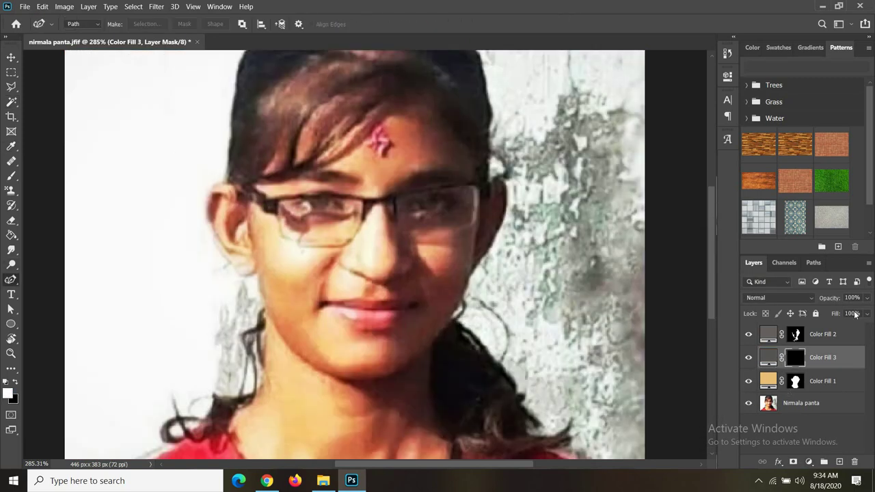
{"action": "left_click", "coordinate": [866, 313]}
{"action": "left_click", "coordinate": [795, 380]}
{"action": "mouse_move", "coordinate": [866, 298]}
{"action": "left_mouse_down"}
{"action": "mouse_move", "coordinate": [818, 313]}
{"action": "mouse_move", "coordinate": [836, 314]}
{"action": "left_mouse_up"}
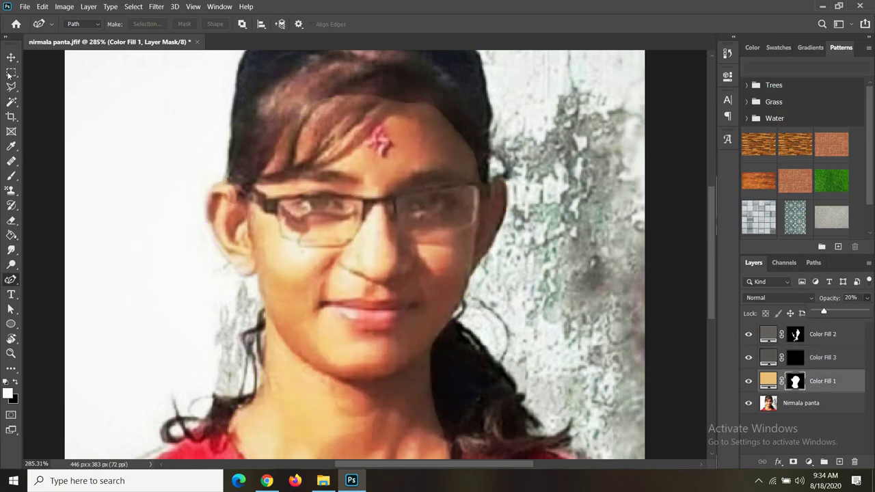
{"action": "left_click", "coordinate": [795, 357]}
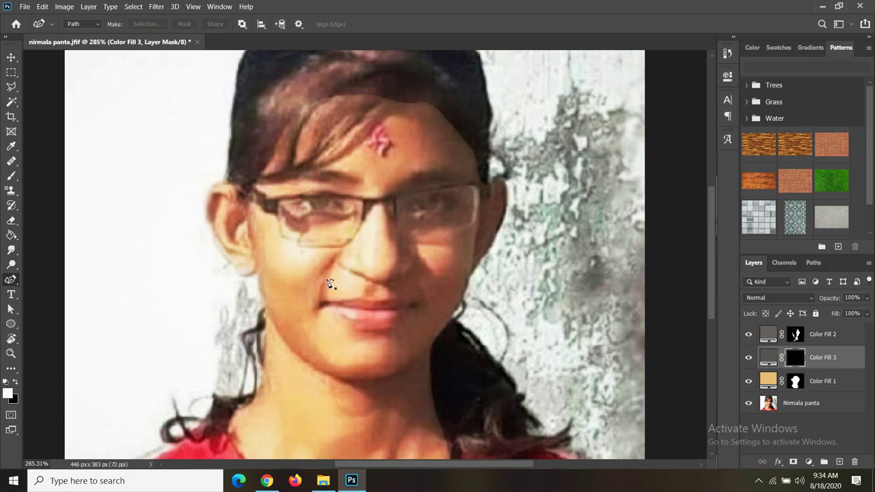
{"action": "mouse_move", "coordinate": [394, 102]}
{"action": "left_mouse_down"}
{"action": "mouse_move", "coordinate": [380, 359]}
{"action": "mouse_move", "coordinate": [469, 286]}
{"action": "mouse_move", "coordinate": [500, 181]}
{"action": "left_mouse_up"}
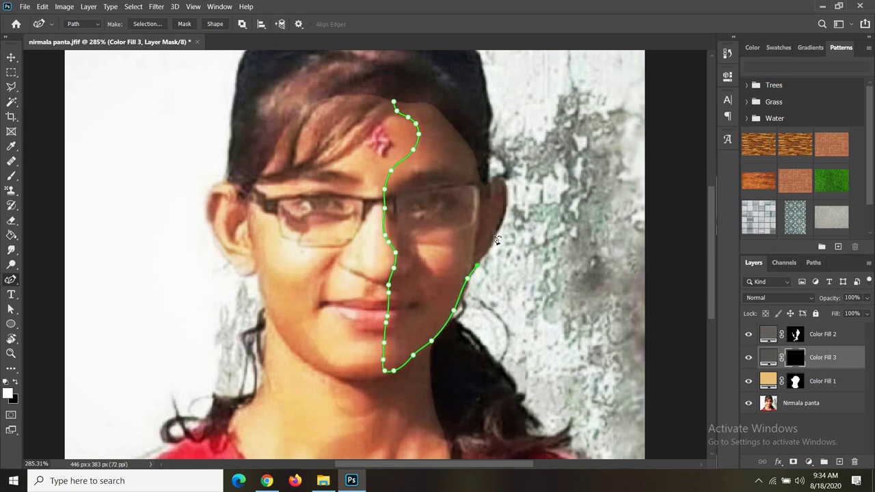
{"action": "mouse_move", "coordinate": [501, 180]}
{"action": "left_mouse_down"}
{"action": "mouse_move", "coordinate": [442, 116]}
{"action": "mouse_move", "coordinate": [399, 105]}
{"action": "left_mouse_up"}
{"action": "mouse_move", "coordinate": [418, 239]}
{"action": "left_mouse_down"}
{"action": "mouse_move", "coordinate": [436, 275]}
{"action": "mouse_move", "coordinate": [456, 260]}
{"action": "mouse_move", "coordinate": [445, 234]}
{"action": "mouse_move", "coordinate": [419, 239]}
{"action": "left_mouse_up"}
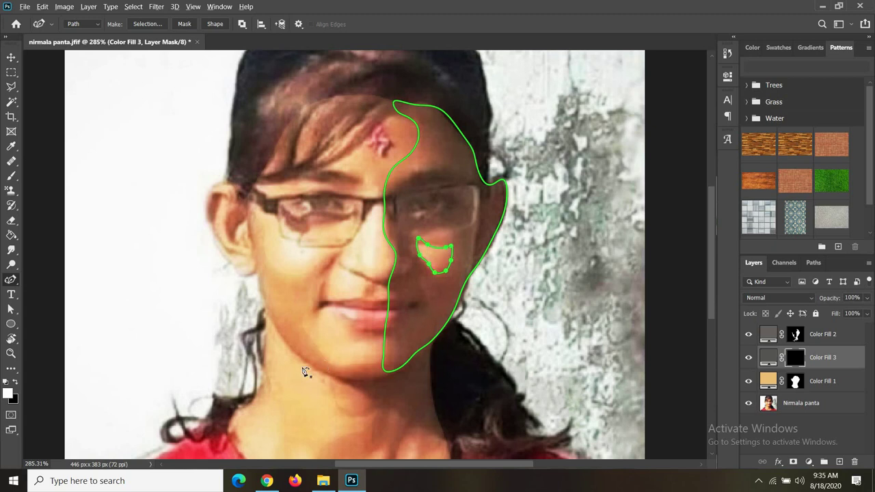
Step: Trace two shadow outlines along the neck
{"action": "scroll", "coordinate": [311, 371], "scroll_direction": "down", "scroll_amount": 2}
{"action": "scroll", "coordinate": [382, 427], "scroll_direction": "down", "scroll_amount": 1}
{"action": "left_click_drag", "start_coordinate": [386, 412], "coordinate": [404, 375]}
{"action": "left_click", "coordinate": [387, 413]}
{"action": "left_click", "coordinate": [305, 414]}
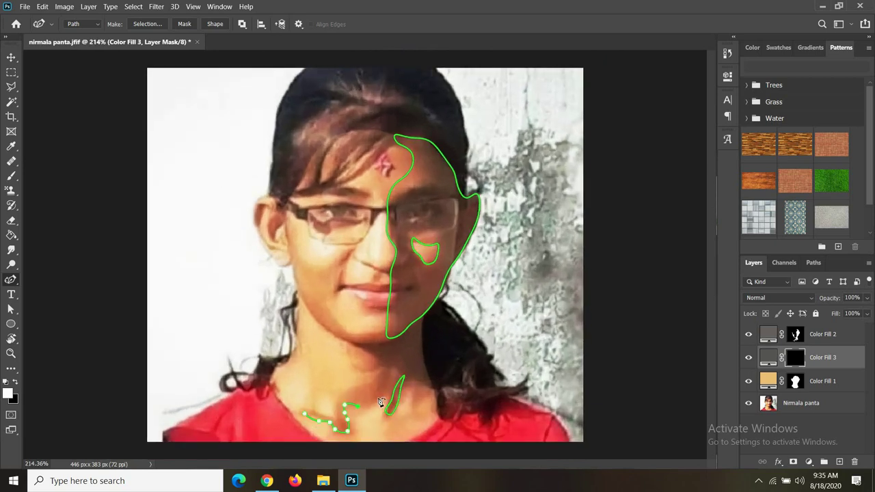
{"action": "left_click", "coordinate": [304, 412]}
Step: Add a corner point below the chin, reshape the curve, and convert the paths to a selection
{"action": "right_click", "coordinate": [13, 282]}
{"action": "left_click", "coordinate": [51, 278]}
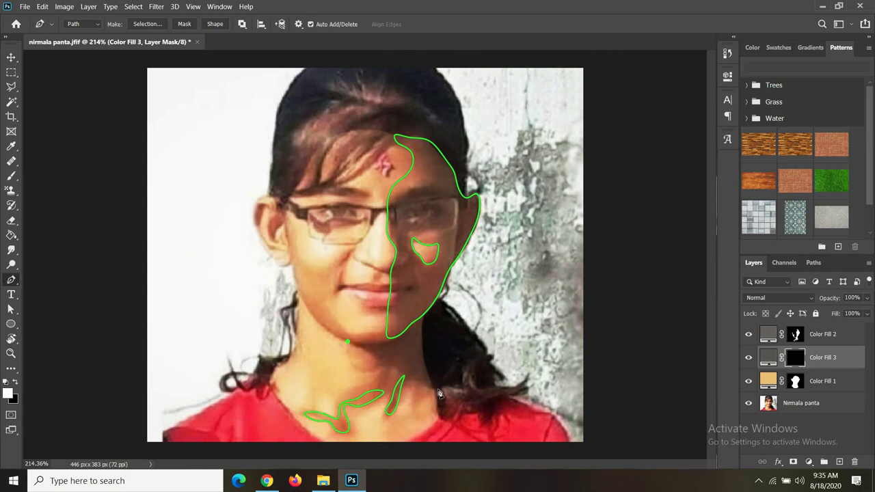
{"action": "left_click", "coordinate": [436, 391]}
{"action": "right_click", "coordinate": [10, 279]}
{"action": "left_click", "coordinate": [54, 301]}
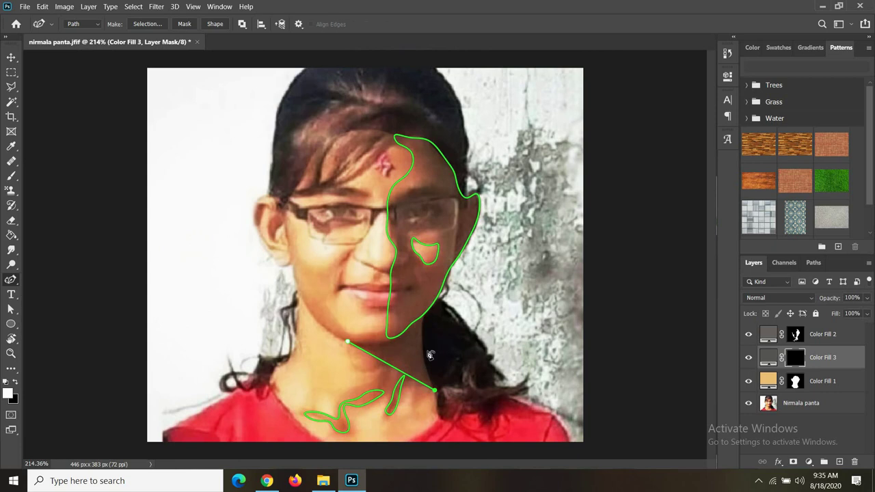
{"action": "left_click_drag", "start_coordinate": [399, 340], "coordinate": [382, 342]}
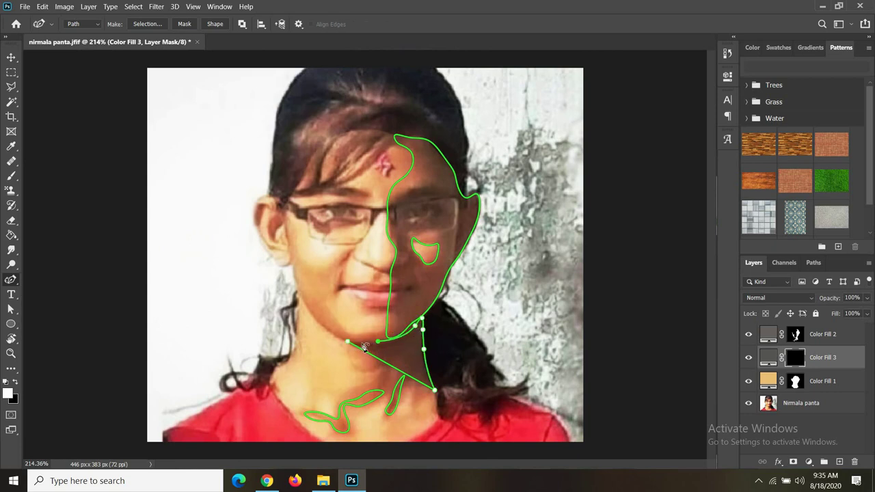
{"action": "key", "text": "ctrl+Return"}
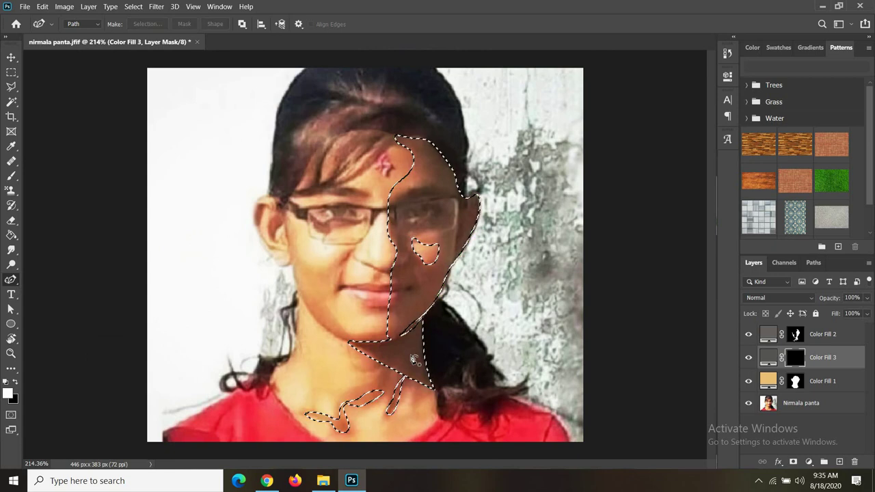
Step: Fill the Color Fill 3 mask selection, set it to Multiply, and restore the skin fill to full opacity
{"action": "key", "text": "alt+BackSpace"}
{"action": "left_click", "coordinate": [807, 300]}
{"action": "left_click", "coordinate": [779, 228]}
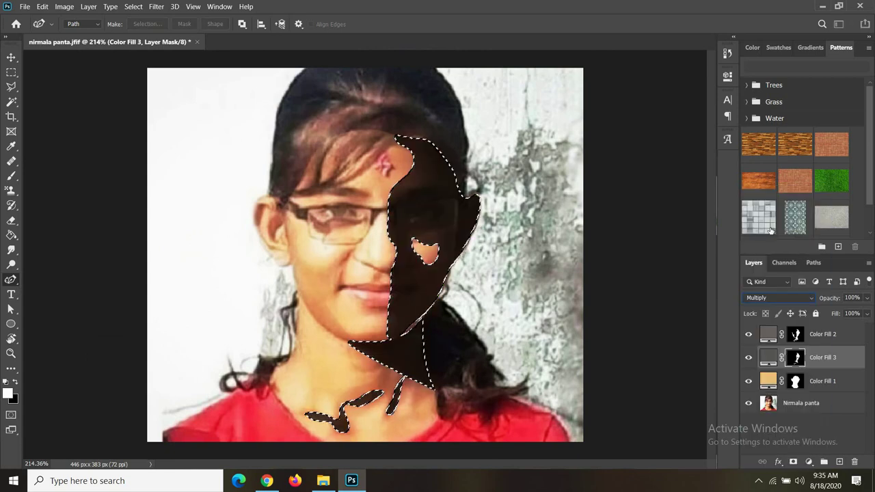
{"action": "left_click", "coordinate": [803, 381]}
{"action": "left_click", "coordinate": [866, 298]}
{"action": "mouse_move", "coordinate": [813, 311]}
{"action": "left_mouse_down"}
{"action": "mouse_move", "coordinate": [866, 310]}
{"action": "mouse_move", "coordinate": [852, 314]}
{"action": "left_mouse_up"}
Step: Set Color Fill 3 opacity to 47%, deselect, and hide Color Fill 1
{"action": "left_click", "coordinate": [820, 356]}
{"action": "left_click", "coordinate": [867, 298]}
{"action": "left_click", "coordinate": [11, 101]}
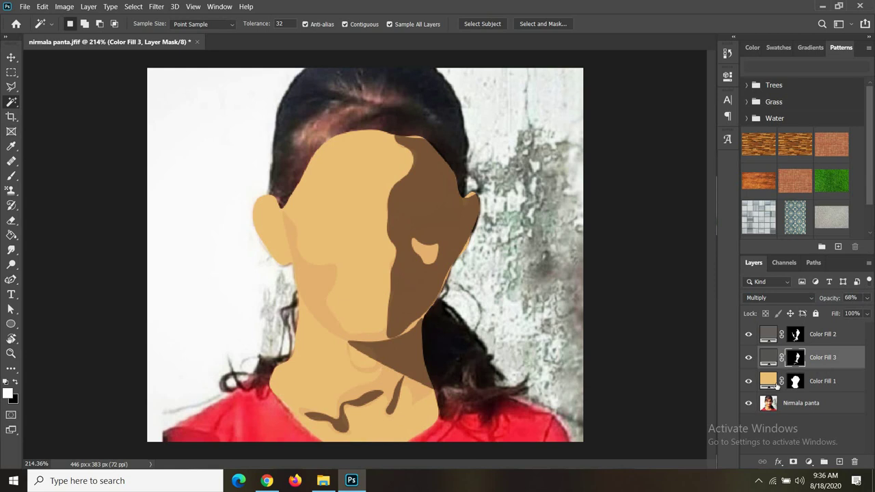
{"action": "left_click", "coordinate": [866, 298]}
{"action": "left_click_drag", "start_coordinate": [865, 311], "coordinate": [843, 312]}
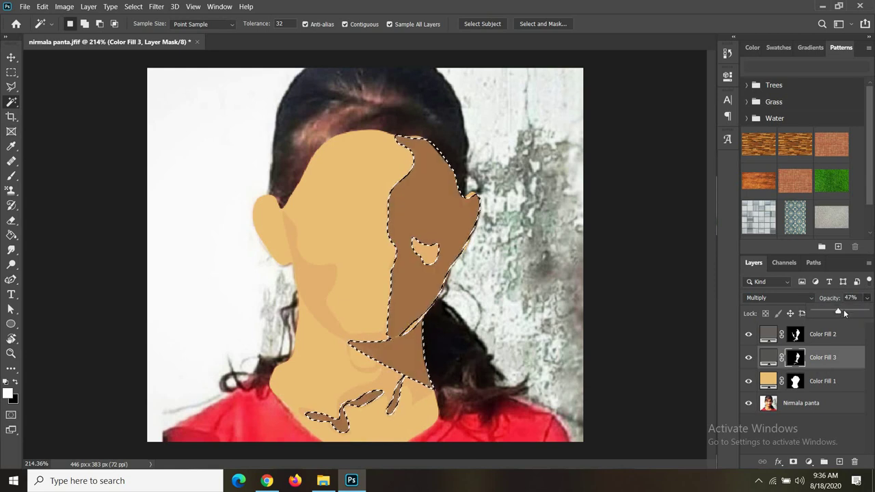
{"action": "key", "text": "ctrl+d"}
{"action": "scroll", "coordinate": [702, 344], "scroll_direction": "up", "scroll_amount": 2}
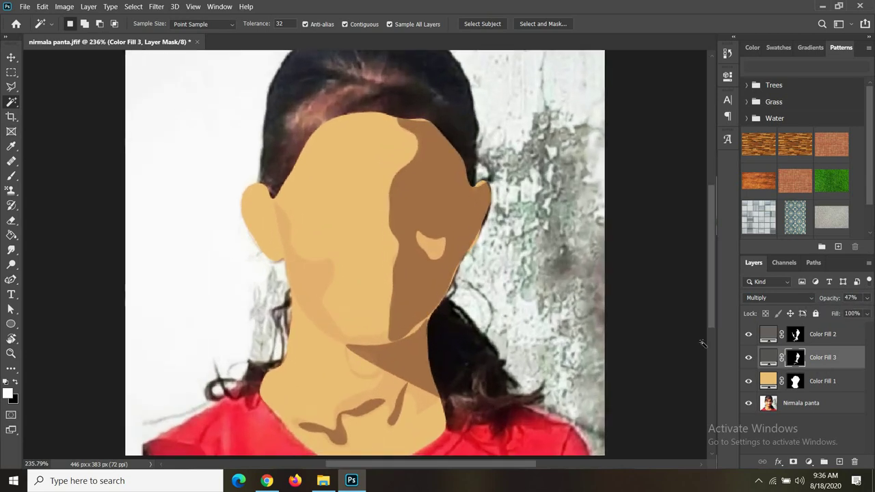
{"action": "left_click", "coordinate": [747, 380]}
{"action": "scroll", "coordinate": [394, 305], "scroll_direction": "down", "scroll_amount": 3}
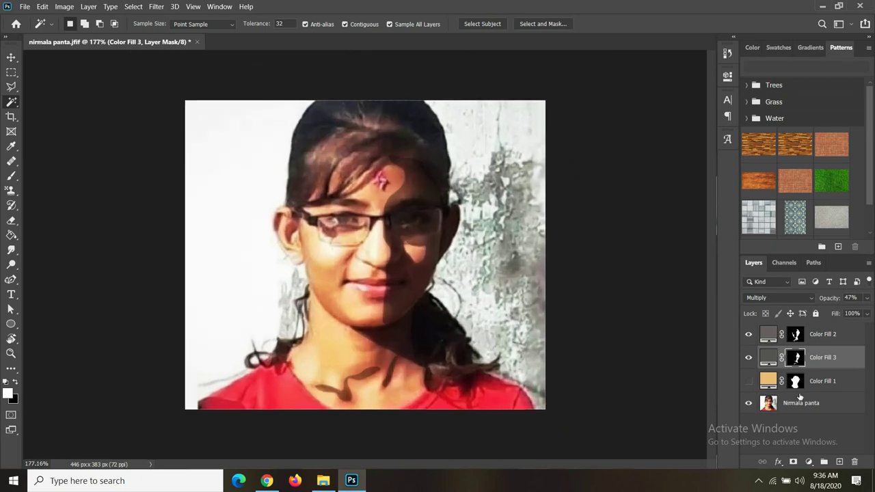
Step: Add a very dark Color Fill 4 solid colour layer hidden by an inverted black mask
{"action": "left_click", "coordinate": [793, 384]}
{"action": "scroll", "coordinate": [408, 335], "scroll_direction": "up", "scroll_amount": 1}
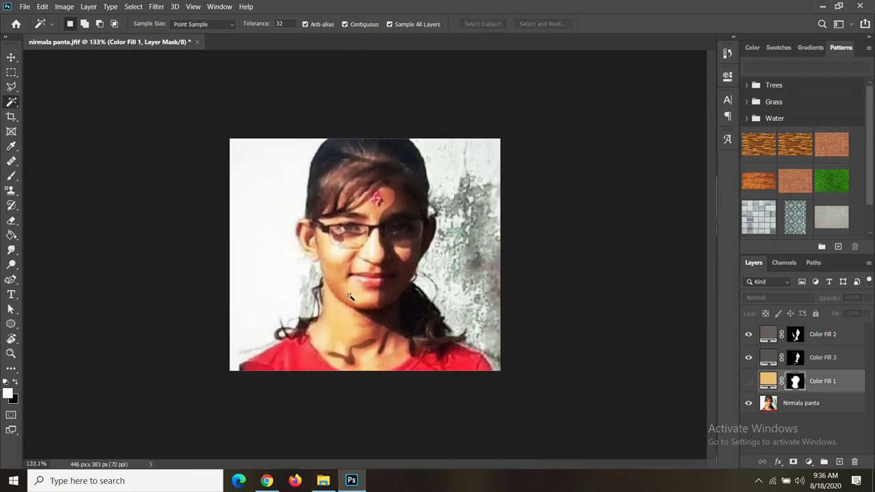
{"action": "left_click", "coordinate": [808, 462]}
{"action": "left_click", "coordinate": [798, 261]}
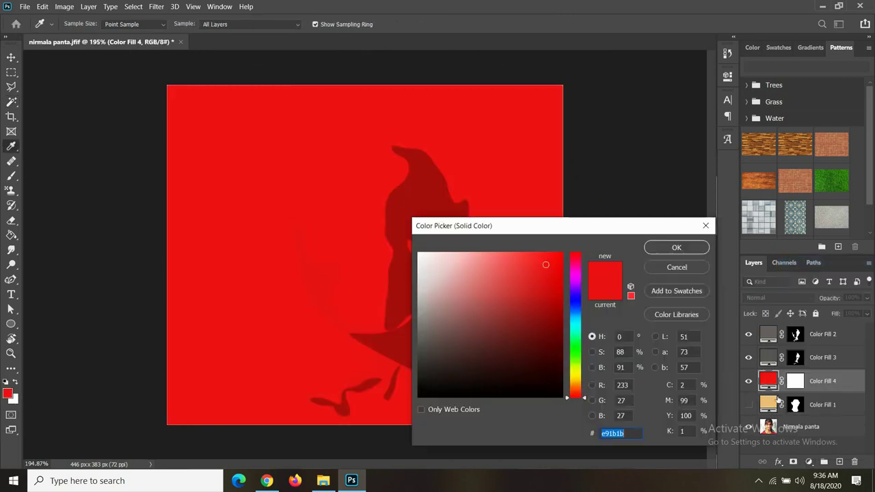
{"action": "left_click", "coordinate": [431, 373]}
{"action": "left_click", "coordinate": [674, 247]}
{"action": "left_click", "coordinate": [795, 382]}
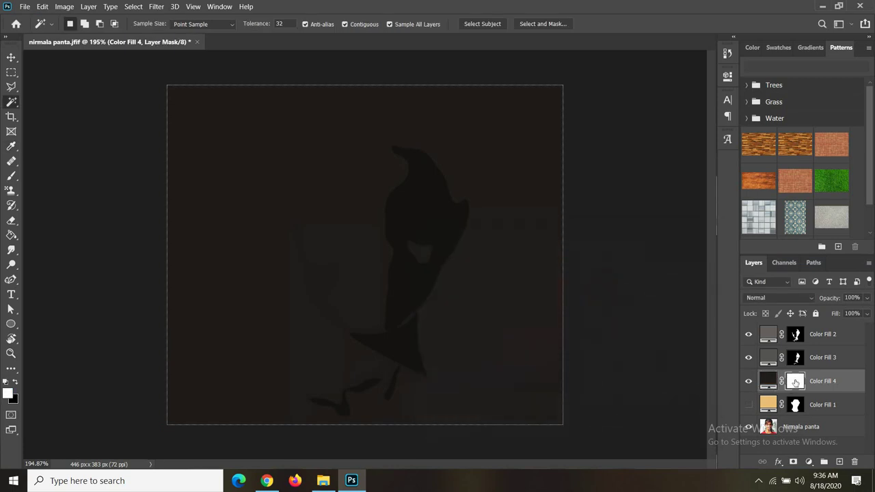
{"action": "key", "text": "ctrl+i"}
{"action": "scroll", "coordinate": [350, 271], "scroll_direction": "up", "scroll_amount": 2}
Step: Trace the nose outline with the Pen tool, from below the eye around the right curve
{"action": "left_click", "coordinate": [11, 280]}
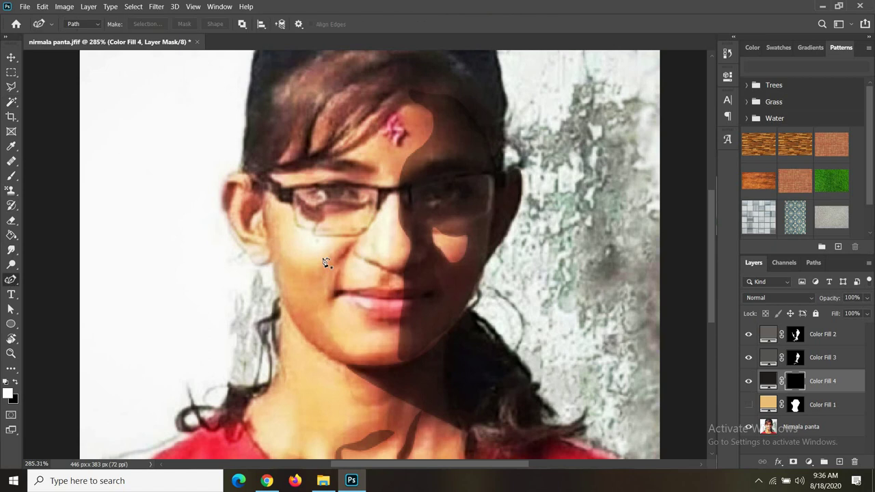
{"action": "left_click", "coordinate": [356, 239]}
{"action": "left_click", "coordinate": [420, 240]}
{"action": "left_click", "coordinate": [428, 252]}
{"action": "left_click", "coordinate": [408, 268]}
{"action": "left_click", "coordinate": [393, 270]}
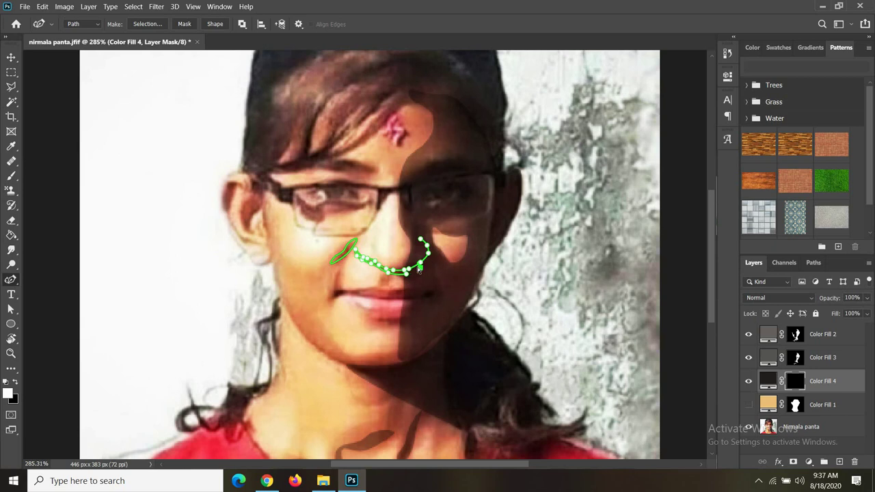
{"action": "scroll", "coordinate": [420, 270], "scroll_direction": "up", "scroll_amount": 2}
{"action": "scroll", "coordinate": [410, 274], "scroll_direction": "up", "scroll_amount": 3}
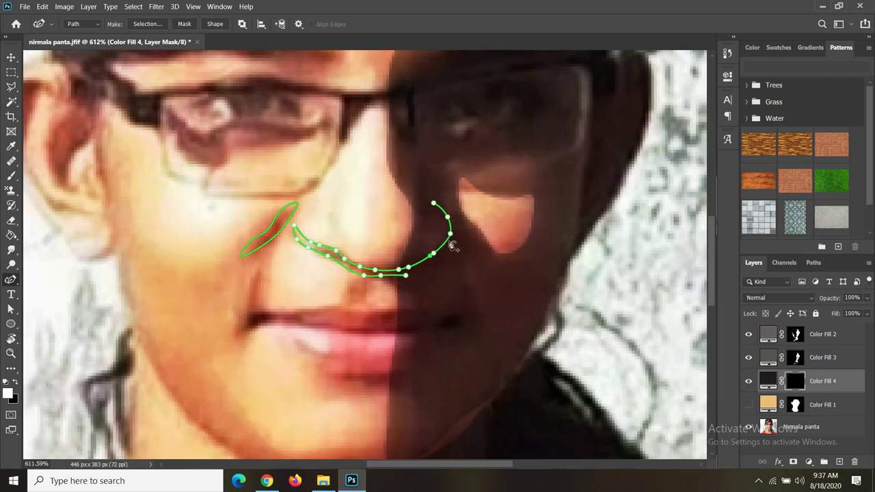
{"action": "left_click_drag", "start_coordinate": [450, 230], "coordinate": [451, 235]}
{"action": "left_click", "coordinate": [415, 266]}
{"action": "left_click", "coordinate": [416, 267]}
{"action": "left_click_drag", "start_coordinate": [429, 270], "coordinate": [450, 245]}
{"action": "left_click", "coordinate": [451, 223]}
{"action": "left_click", "coordinate": [433, 203]}
{"action": "scroll", "coordinate": [419, 273], "scroll_direction": "down", "scroll_amount": 2}
Step: Outline the left and right mouth-corner shapes
{"action": "left_click", "coordinate": [306, 301]}
{"action": "left_click", "coordinate": [296, 316]}
{"action": "left_click", "coordinate": [468, 305]}
{"action": "left_click", "coordinate": [478, 303]}
{"action": "left_click", "coordinate": [459, 314]}
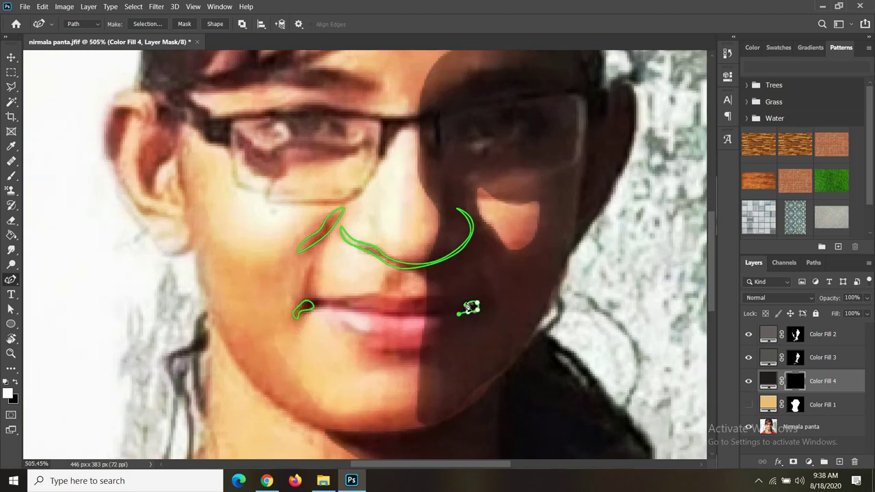
{"action": "left_click_drag", "start_coordinate": [396, 283], "coordinate": [269, 189]}
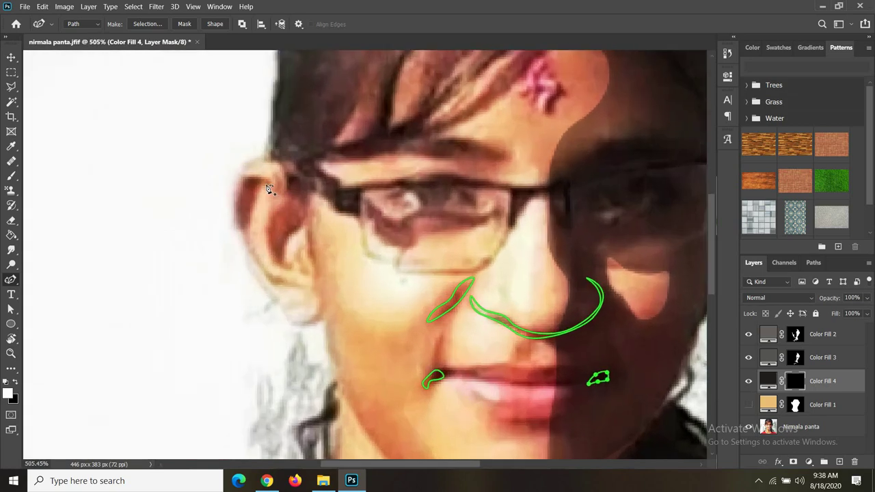
{"action": "left_click", "coordinate": [268, 180]}
Step: Trace the left ear's outer edge, earlobe and small inner-ear shapes
{"action": "left_click", "coordinate": [259, 174]}
{"action": "left_click", "coordinate": [235, 220]}
{"action": "left_click", "coordinate": [242, 236]}
{"action": "mouse_move", "coordinate": [273, 286]}
{"action": "left_mouse_down"}
{"action": "mouse_move", "coordinate": [309, 285]}
{"action": "mouse_move", "coordinate": [259, 250]}
{"action": "mouse_move", "coordinate": [261, 177]}
{"action": "left_mouse_up"}
{"action": "left_click_drag", "start_coordinate": [284, 204], "coordinate": [274, 253]}
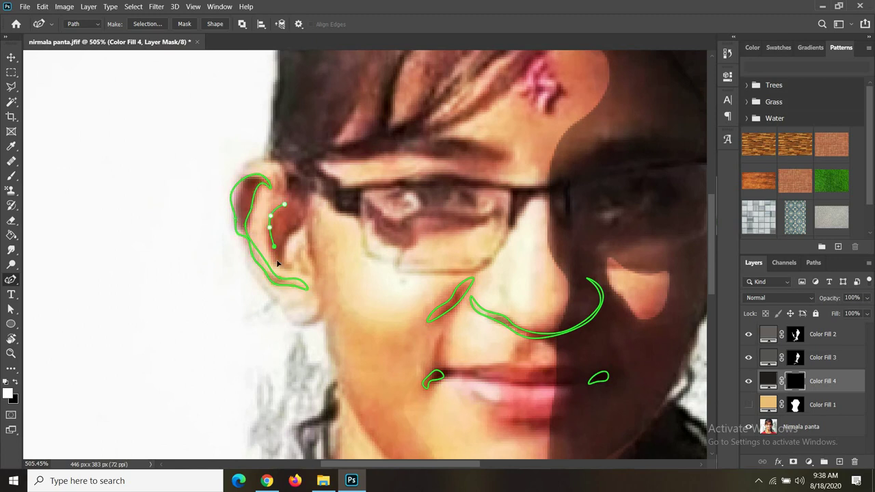
{"action": "mouse_move", "coordinate": [298, 216]}
{"action": "left_mouse_down"}
{"action": "mouse_move", "coordinate": [284, 204]}
{"action": "mouse_move", "coordinate": [294, 184]}
{"action": "left_mouse_up"}
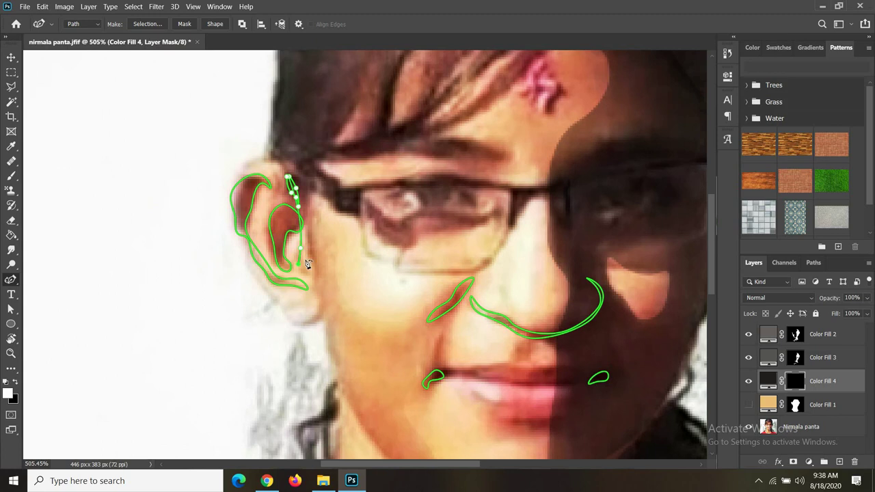
{"action": "left_click", "coordinate": [288, 179]}
{"action": "left_click", "coordinate": [295, 252]}
{"action": "scroll", "coordinate": [307, 257], "scroll_direction": "down", "scroll_amount": 4}
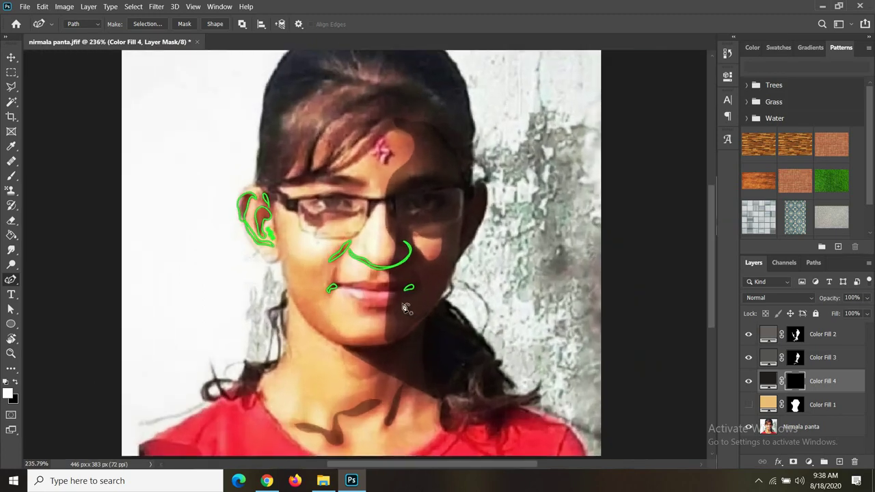
{"action": "scroll", "coordinate": [311, 256], "scroll_direction": "up", "scroll_amount": 2}
{"action": "scroll", "coordinate": [314, 256], "scroll_direction": "up", "scroll_amount": 2}
{"action": "scroll", "coordinate": [383, 259], "scroll_direction": "down", "scroll_amount": 2}
{"action": "scroll", "coordinate": [376, 269], "scroll_direction": "up", "scroll_amount": 1}
{"action": "scroll", "coordinate": [386, 240], "scroll_direction": "down", "scroll_amount": 1}
{"action": "scroll", "coordinate": [455, 186], "scroll_direction": "up", "scroll_amount": 3}
Step: Trace the right ear shape
{"action": "left_click", "coordinate": [480, 184]}
{"action": "left_click_drag", "start_coordinate": [474, 232], "coordinate": [486, 193]}
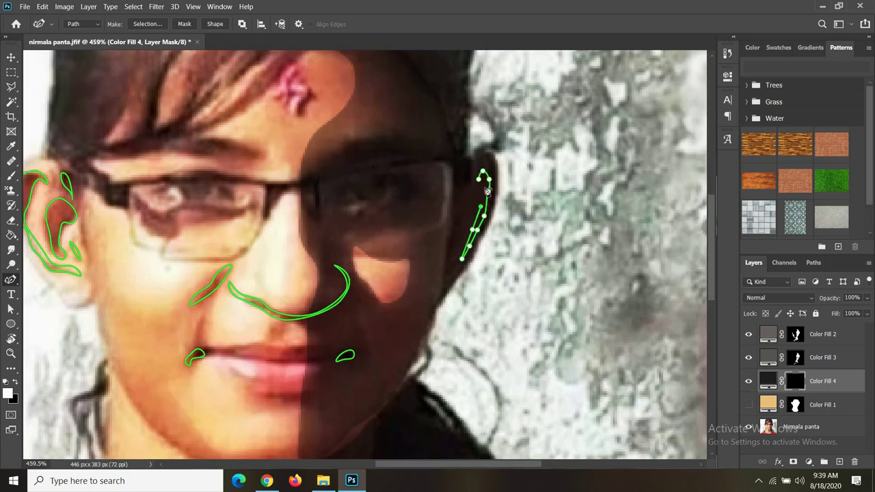
{"action": "left_click", "coordinate": [486, 176]}
{"action": "left_click", "coordinate": [467, 211]}
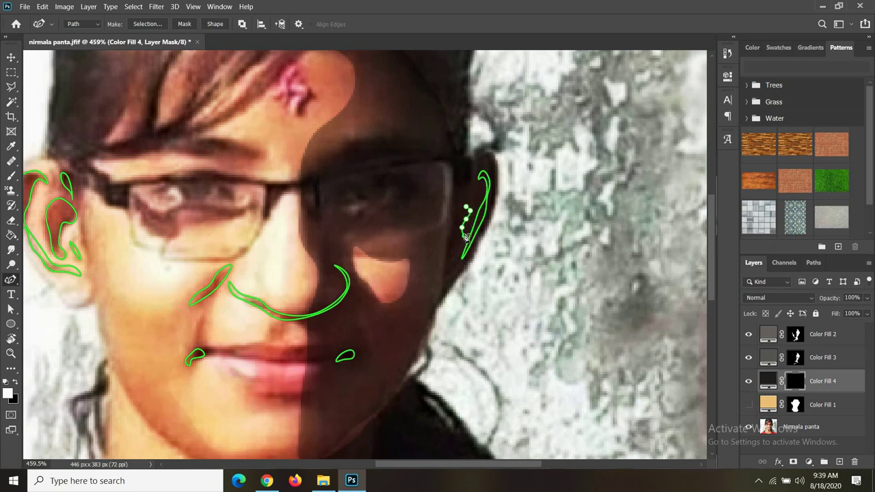
{"action": "left_click", "coordinate": [468, 209]}
{"action": "scroll", "coordinate": [458, 216], "scroll_direction": "down", "scroll_amount": 1}
{"action": "scroll", "coordinate": [450, 217], "scroll_direction": "down", "scroll_amount": 2}
Step: Fill the traced shapes into Color Fill 4's mask and blend it in Multiply
{"action": "key", "text": "ctrl+Return"}
{"action": "key", "text": "alt+BackSpace"}
{"action": "left_click", "coordinate": [779, 297]}
{"action": "left_click", "coordinate": [758, 227]}
Step: Lower Color Fill 4 to 52% opacity, deselect, and hide the skin fill again
{"action": "left_click", "coordinate": [748, 405]}
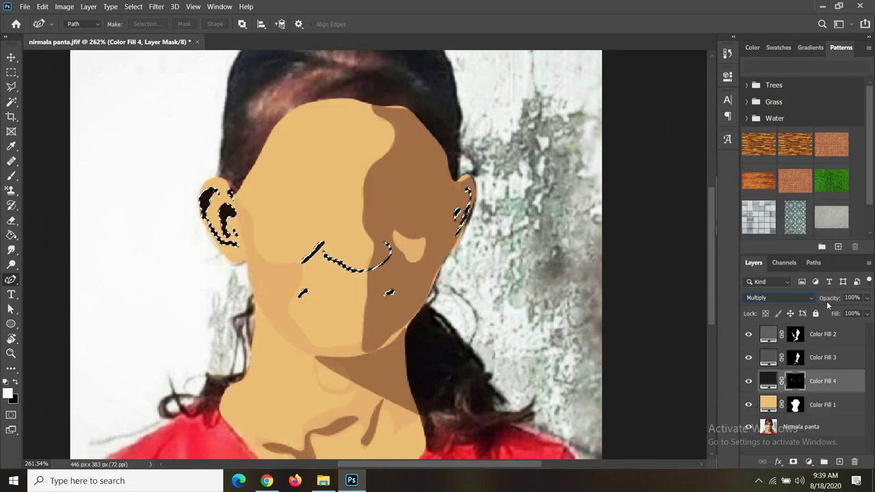
{"action": "left_click_drag", "start_coordinate": [865, 300], "coordinate": [849, 313]}
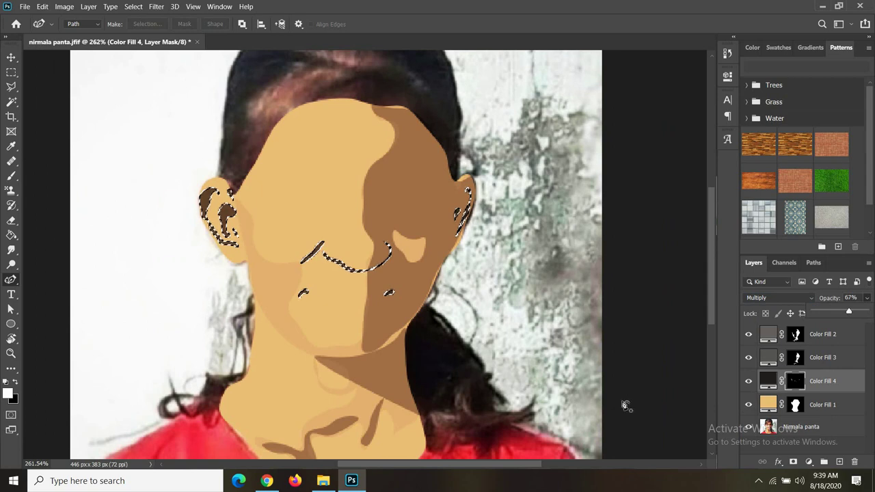
{"action": "left_click", "coordinate": [11, 101]}
{"action": "key", "text": "ctrl+d"}
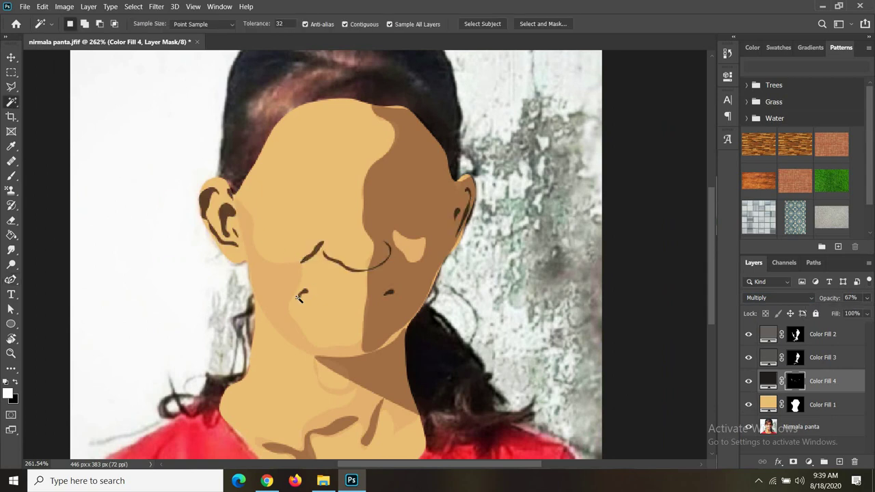
{"action": "left_click", "coordinate": [866, 298]}
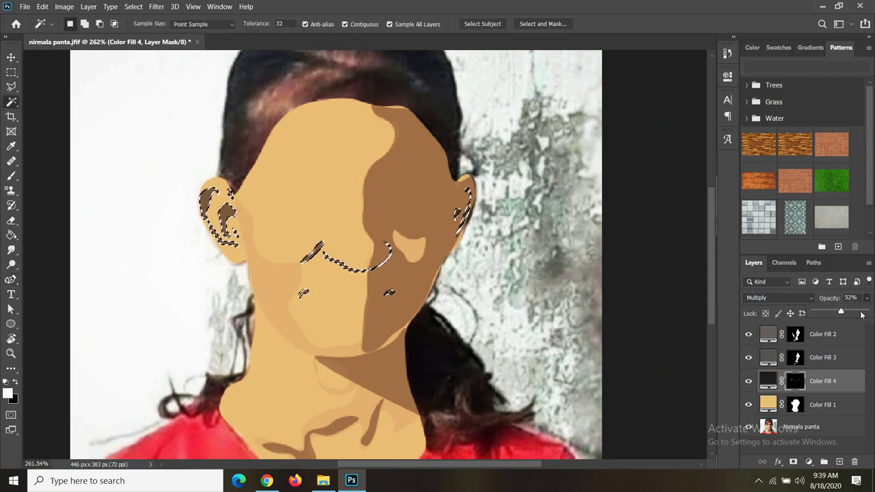
{"action": "left_click", "coordinate": [656, 308]}
{"action": "scroll", "coordinate": [656, 307], "scroll_direction": "down", "scroll_amount": 2}
{"action": "scroll", "coordinate": [656, 307], "scroll_direction": "up", "scroll_amount": 1}
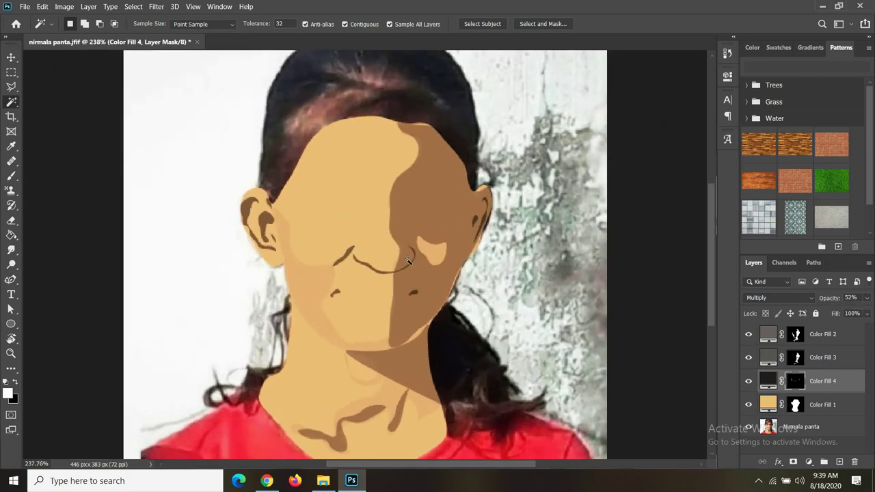
{"action": "left_click", "coordinate": [748, 404]}
{"action": "scroll", "coordinate": [646, 347], "scroll_direction": "down", "scroll_amount": 1}
{"action": "scroll", "coordinate": [646, 347], "scroll_direction": "up", "scroll_amount": 2}
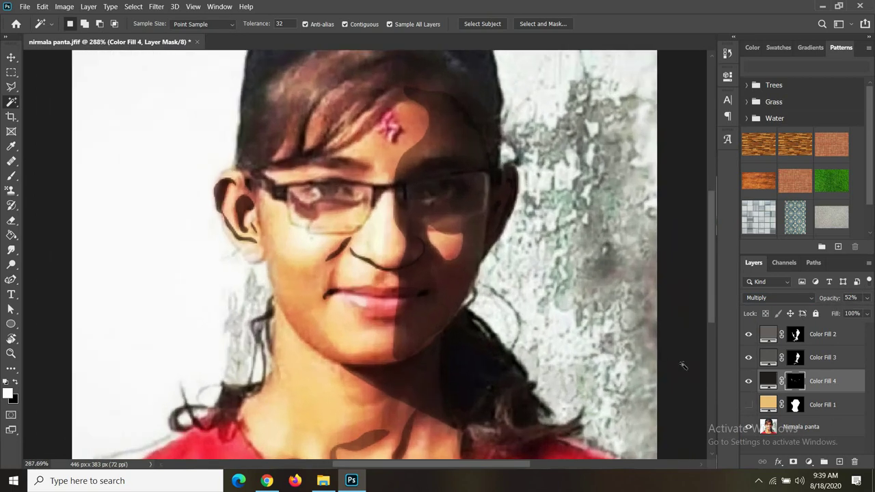
{"action": "scroll", "coordinate": [478, 326], "scroll_direction": "down", "scroll_amount": 1}
Step: On Color Fill 2, trace nose-side, nostril and lower-lip shadow paths with the Pen tool
{"action": "left_click", "coordinate": [792, 339]}
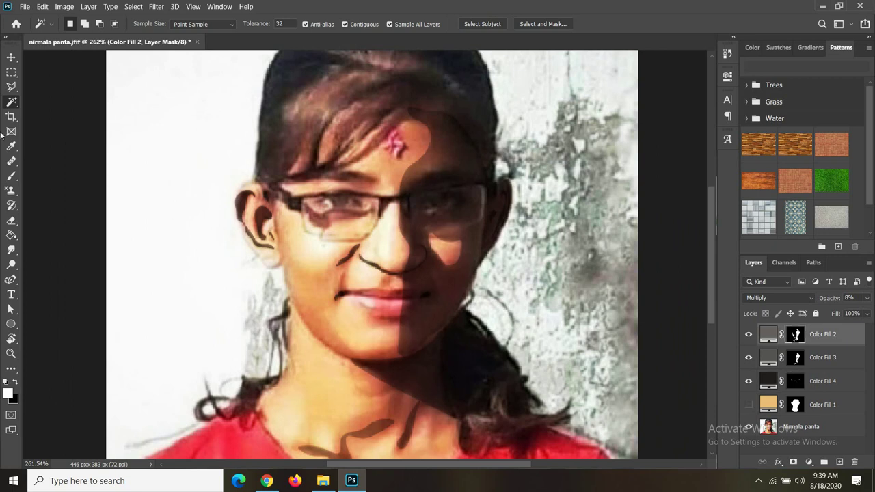
{"action": "left_click", "coordinate": [11, 279]}
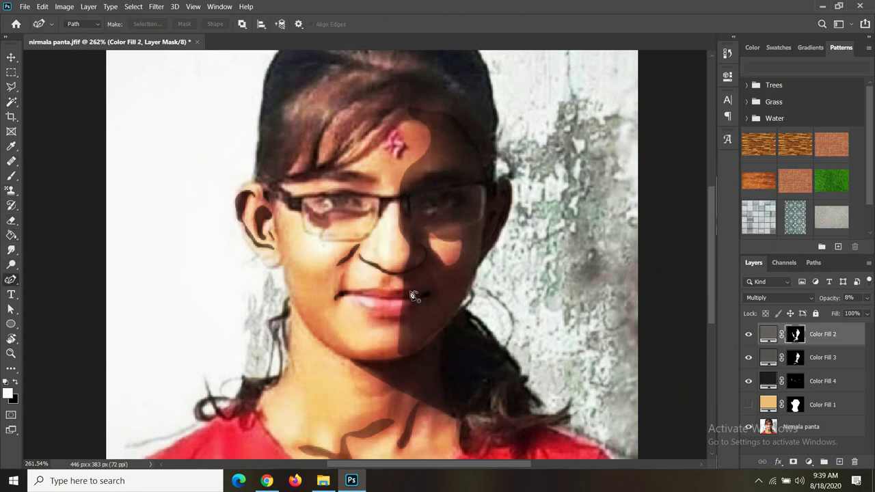
{"action": "scroll", "coordinate": [381, 273], "scroll_direction": "up", "scroll_amount": 3}
{"action": "left_click", "coordinate": [378, 270]}
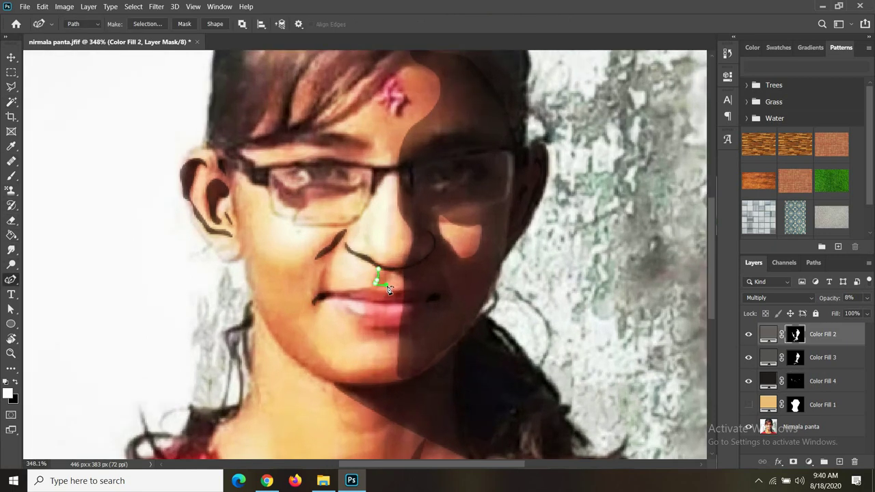
{"action": "left_click", "coordinate": [383, 275]}
{"action": "left_click", "coordinate": [323, 258]}
{"action": "left_click", "coordinate": [321, 292]}
{"action": "left_click", "coordinate": [367, 327]}
{"action": "scroll", "coordinate": [375, 312], "scroll_direction": "down", "scroll_amount": 3}
{"action": "scroll", "coordinate": [332, 235], "scroll_direction": "up", "scroll_amount": 1}
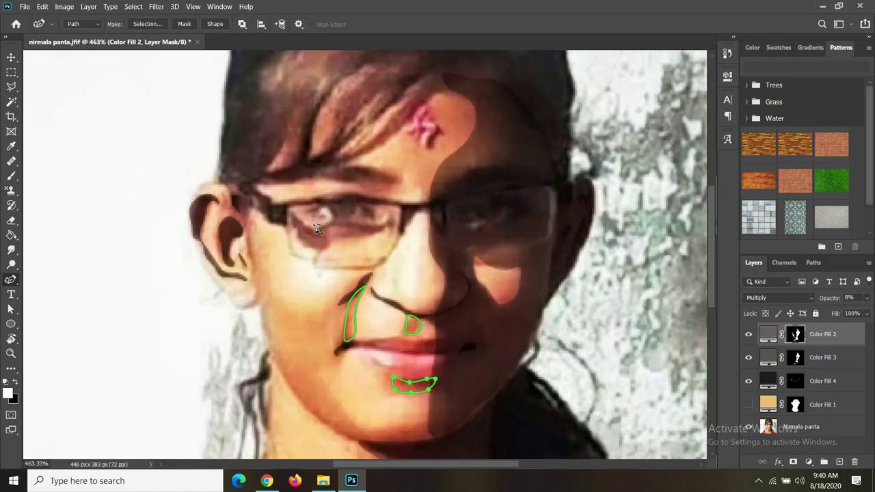
{"action": "scroll", "coordinate": [338, 250], "scroll_direction": "up", "scroll_amount": 1}
{"action": "scroll", "coordinate": [349, 258], "scroll_direction": "up", "scroll_amount": 2}
{"action": "scroll", "coordinate": [347, 263], "scroll_direction": "up", "scroll_amount": 1}
Step: Convert the paths to a selection, compare against the skin fill, then deselect and hide it
{"action": "key", "text": "ctrl+Return"}
{"action": "left_click", "coordinate": [748, 405]}
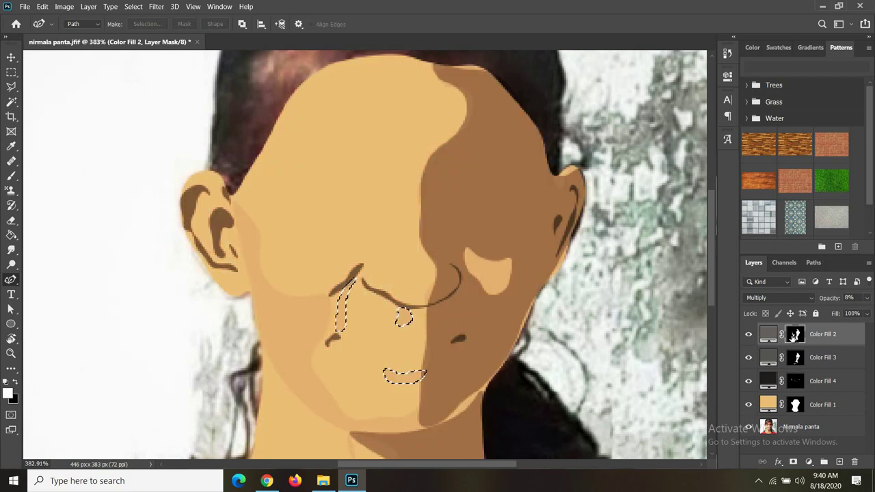
{"action": "left_click", "coordinate": [11, 103]}
{"action": "key", "text": "ctrl+d"}
{"action": "scroll", "coordinate": [392, 367], "scroll_direction": "down", "scroll_amount": 3}
{"action": "scroll", "coordinate": [478, 383], "scroll_direction": "up", "scroll_amount": 1}
{"action": "left_click", "coordinate": [748, 405]}
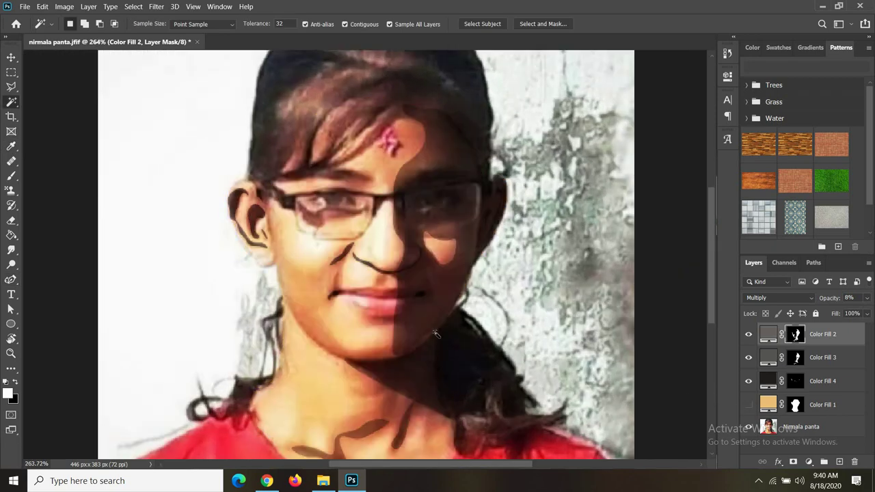
{"action": "scroll", "coordinate": [388, 264], "scroll_direction": "up", "scroll_amount": 1}
{"action": "scroll", "coordinate": [387, 264], "scroll_direction": "up", "scroll_amount": 1}
{"action": "scroll", "coordinate": [388, 265], "scroll_direction": "up", "scroll_amount": 2}
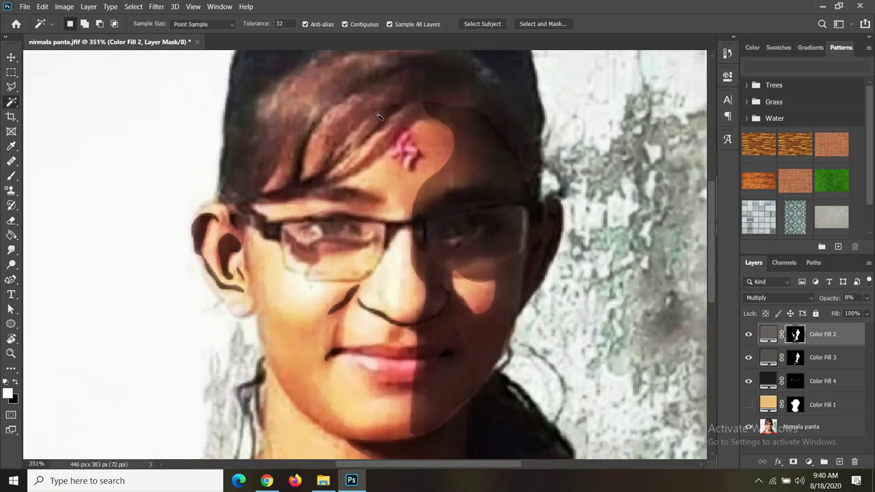
Step: Add a dark brown solid-colour fill layer, Color Fill 5, with its mask inverted
{"action": "left_click", "coordinate": [795, 404]}
{"action": "left_click", "coordinate": [808, 462]}
{"action": "left_click", "coordinate": [799, 266]}
{"action": "left_click", "coordinate": [456, 362]}
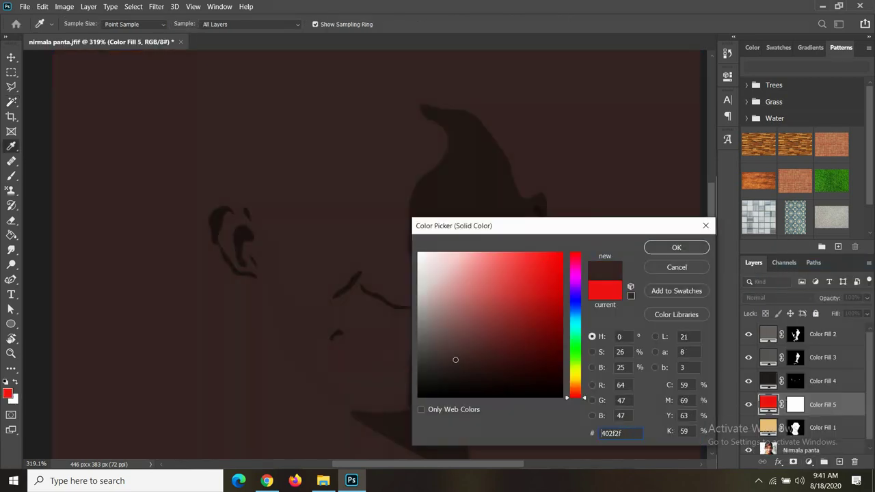
{"action": "left_click", "coordinate": [676, 247]}
{"action": "left_click", "coordinate": [793, 409]}
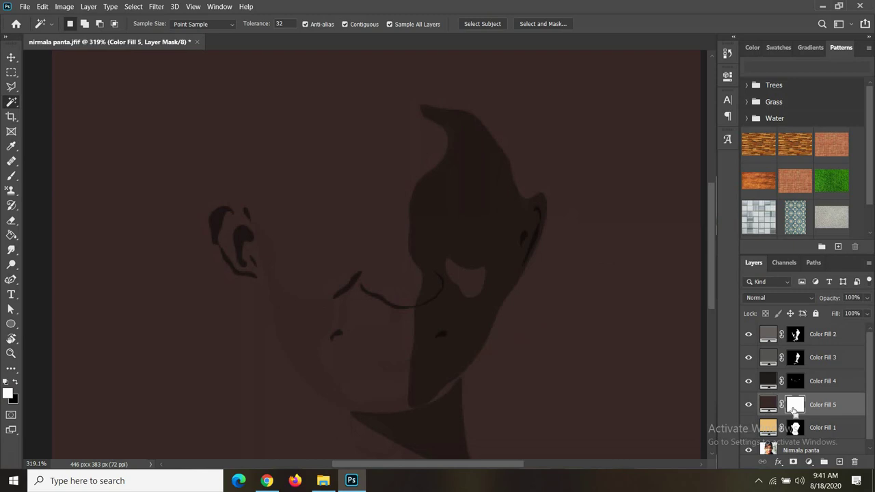
{"action": "key", "text": "ctrl+i"}
{"action": "scroll", "coordinate": [644, 362], "scroll_direction": "up", "scroll_amount": 1}
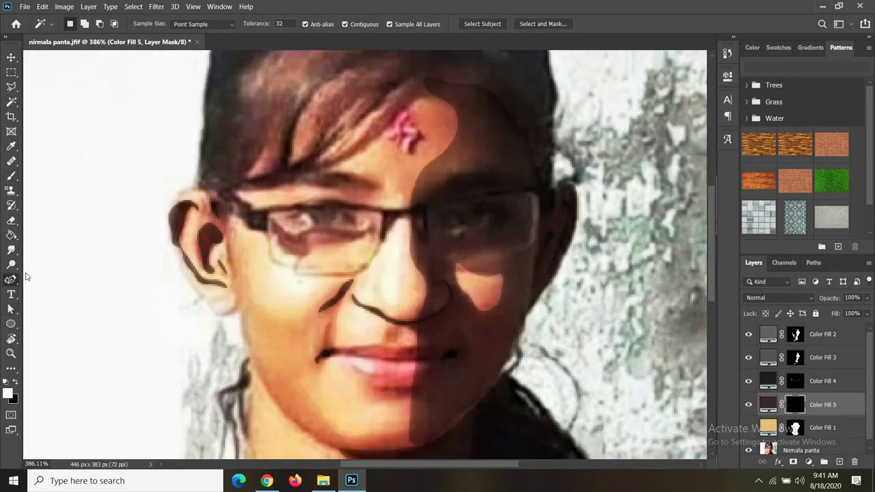
Step: Trace the shadow shape along the glasses rim with the Pen tool
{"action": "left_click", "coordinate": [11, 280]}
{"action": "left_click", "coordinate": [269, 220]}
{"action": "left_click", "coordinate": [294, 235]}
{"action": "left_click", "coordinate": [338, 230]}
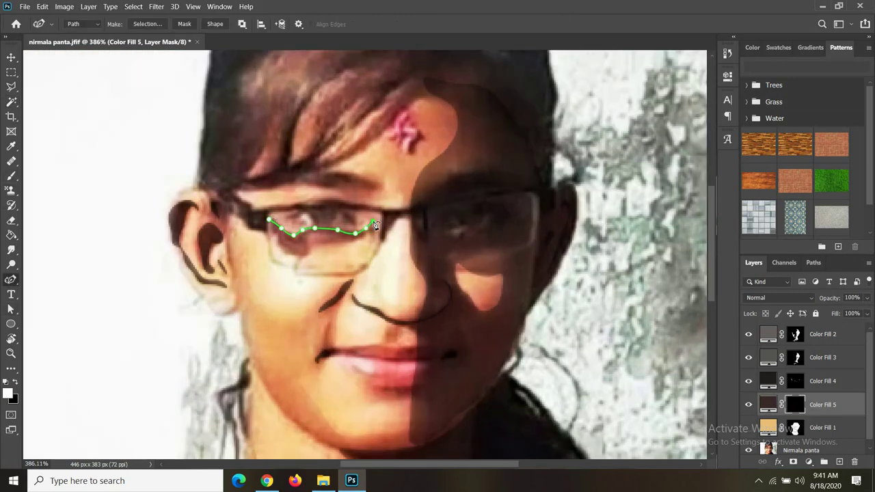
{"action": "left_click", "coordinate": [309, 245]}
{"action": "left_click", "coordinate": [269, 222]}
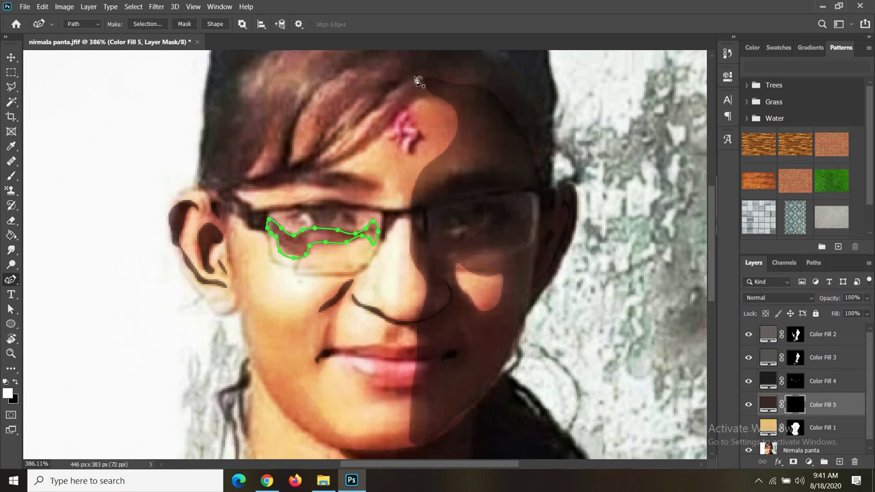
Step: Trace two hair-strand shadow shapes across the forehead fringe
{"action": "left_click_drag", "start_coordinate": [415, 75], "coordinate": [357, 139]}
{"action": "left_click_drag", "start_coordinate": [322, 173], "coordinate": [323, 179]}
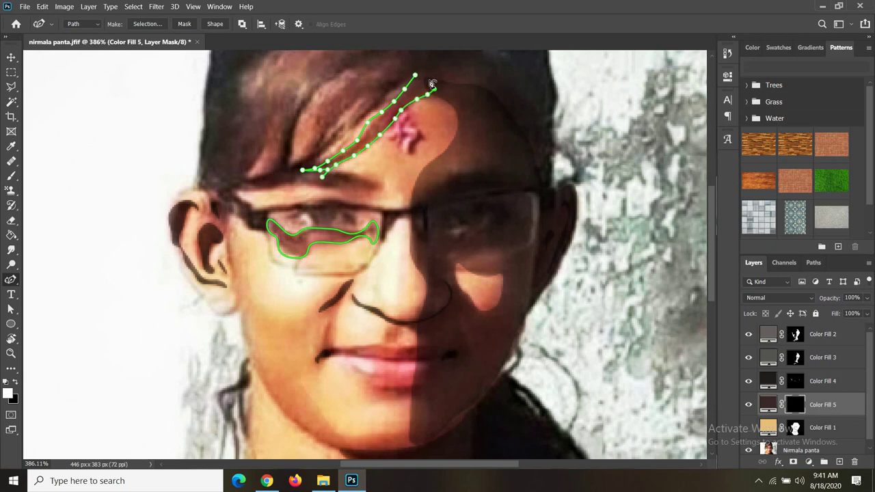
{"action": "left_click", "coordinate": [415, 75]}
{"action": "scroll", "coordinate": [318, 159], "scroll_direction": "down", "scroll_amount": 1}
{"action": "mouse_move", "coordinate": [301, 158]}
{"action": "left_mouse_down"}
{"action": "mouse_move", "coordinate": [334, 104]}
{"action": "mouse_move", "coordinate": [367, 85]}
{"action": "mouse_move", "coordinate": [376, 102]}
{"action": "mouse_move", "coordinate": [318, 147]}
{"action": "left_mouse_up"}
{"action": "left_click", "coordinate": [295, 166]}
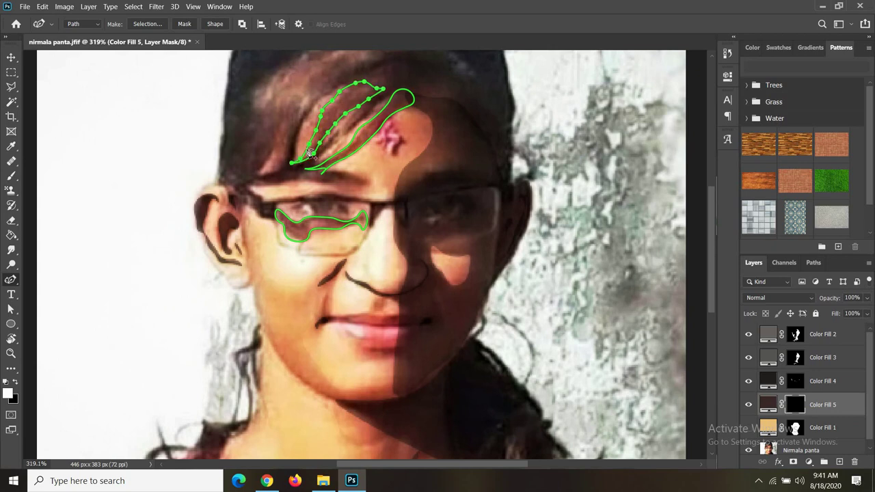
{"action": "scroll", "coordinate": [392, 345], "scroll_direction": "down", "scroll_amount": 2}
{"action": "scroll", "coordinate": [393, 345], "scroll_direction": "up", "scroll_amount": 1}
{"action": "scroll", "coordinate": [392, 345], "scroll_direction": "down", "scroll_amount": 1}
{"action": "scroll", "coordinate": [392, 345], "scroll_direction": "up", "scroll_amount": 1}
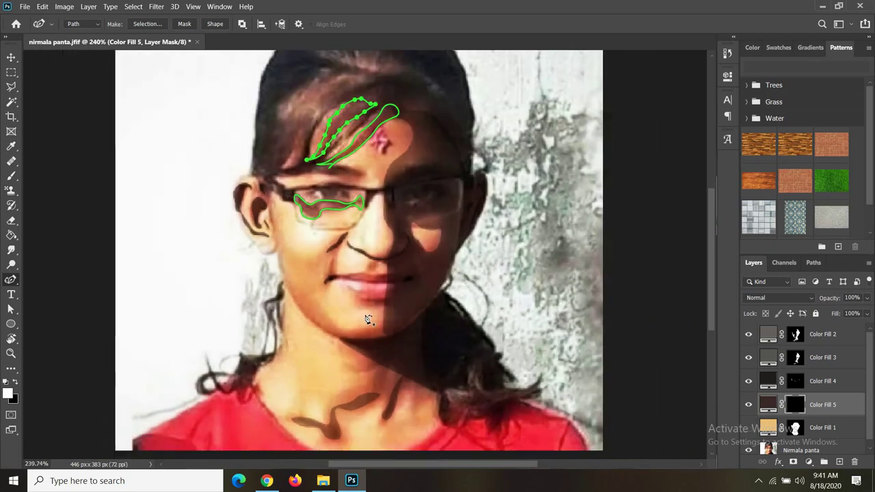
{"action": "scroll", "coordinate": [365, 318], "scroll_direction": "up", "scroll_amount": 1}
{"action": "scroll", "coordinate": [332, 342], "scroll_direction": "up", "scroll_amount": 1}
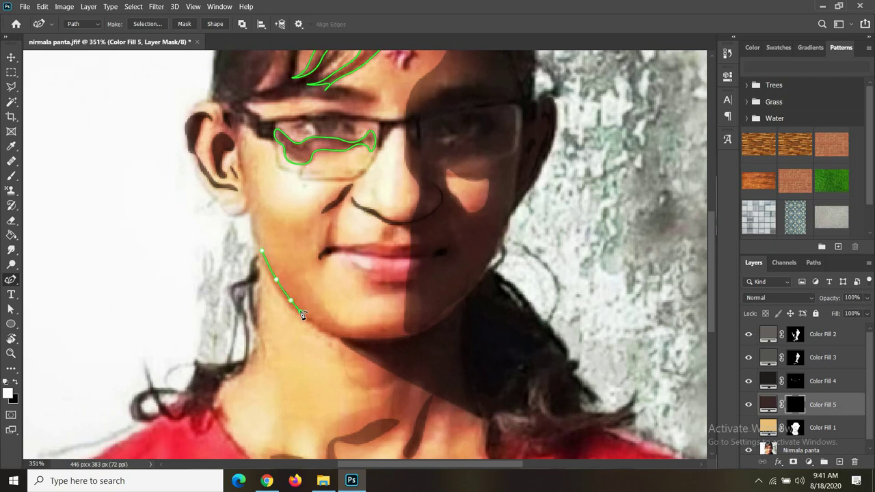
Step: Trace the jawline shadow, then fill all traced shapes into Color Fill 5's mask
{"action": "mouse_move", "coordinate": [335, 335]}
{"action": "left_mouse_down"}
{"action": "mouse_move", "coordinate": [403, 340]}
{"action": "mouse_move", "coordinate": [429, 326]}
{"action": "mouse_move", "coordinate": [366, 343]}
{"action": "left_mouse_up"}
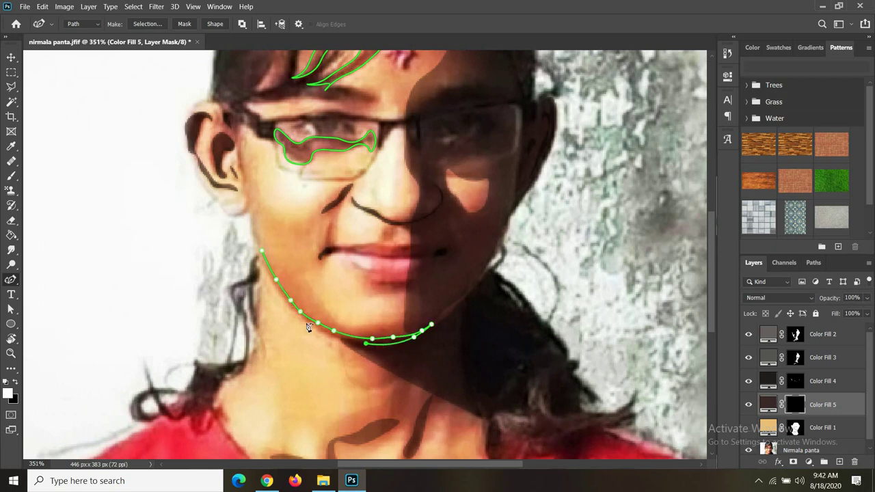
{"action": "scroll", "coordinate": [326, 335], "scroll_direction": "up", "scroll_amount": 1}
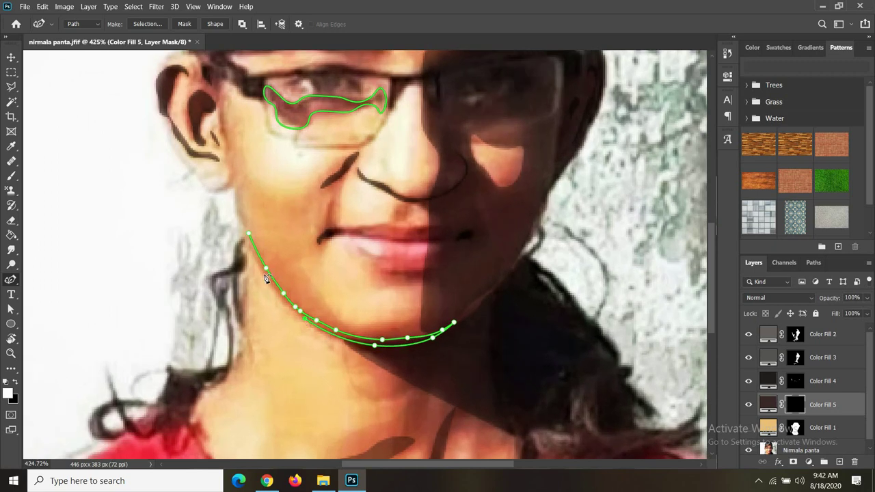
{"action": "left_click", "coordinate": [249, 235]}
{"action": "key", "text": "ctrl+Return"}
{"action": "key", "text": "alt+BackSpace"}
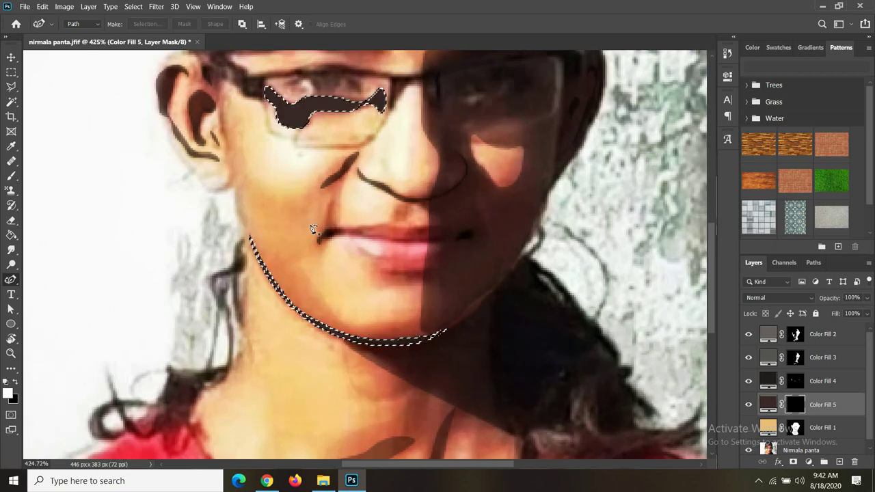
Step: Set the shadow layer to Multiply blend mode at about 41% opacity
{"action": "left_click", "coordinate": [811, 297]}
{"action": "left_click", "coordinate": [766, 222]}
{"action": "left_click_drag", "start_coordinate": [866, 298], "coordinate": [840, 312]}
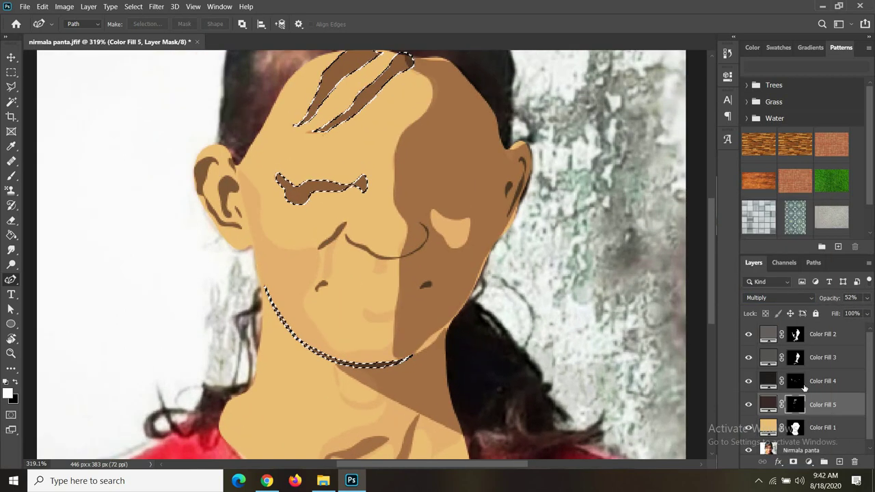
{"action": "left_click_drag", "start_coordinate": [866, 298], "coordinate": [833, 311]}
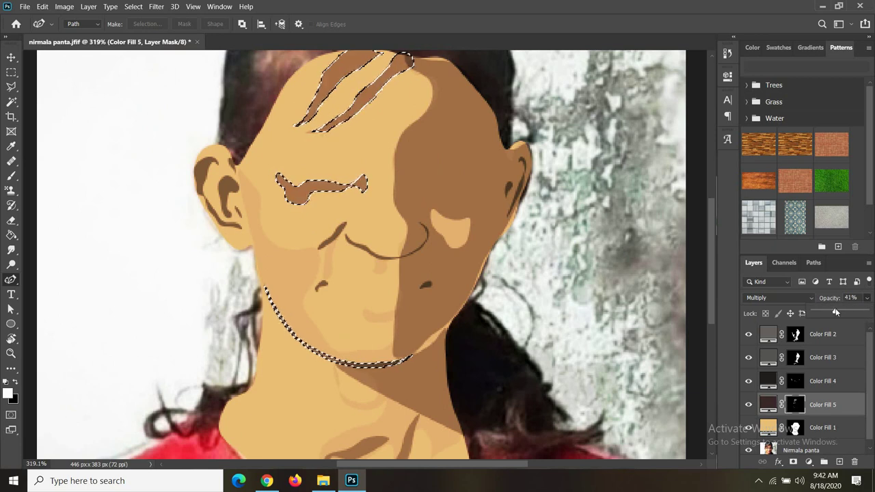
{"action": "key", "text": "w"}
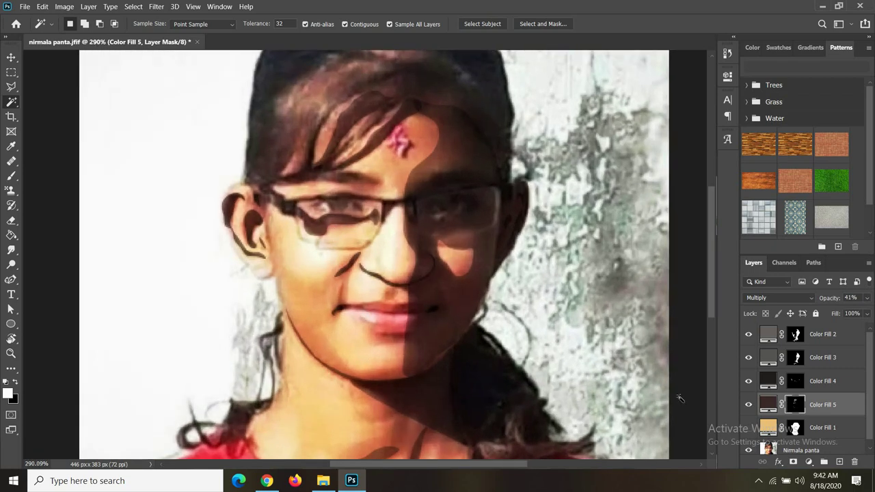
Step: Add a pink solid-colour fill layer, Color Fill 6, above the skin fill with an inverted mask
{"action": "left_click", "coordinate": [795, 427]}
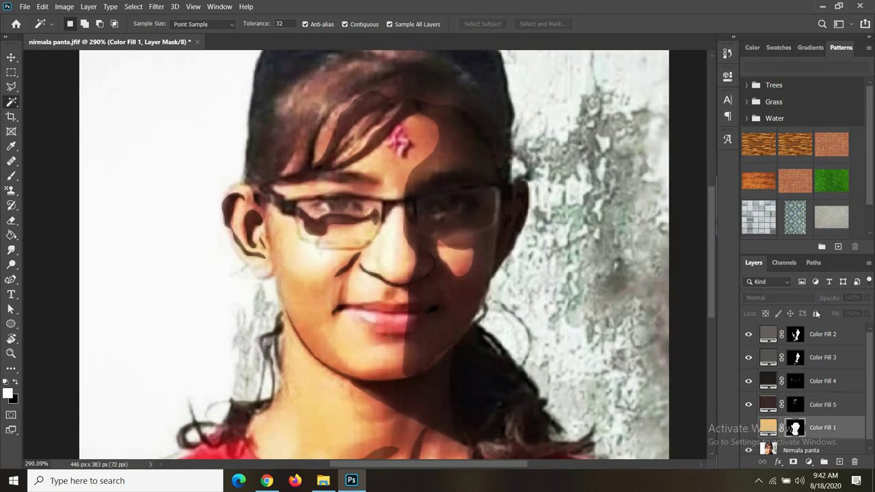
{"action": "left_click", "coordinate": [808, 462]}
{"action": "left_click", "coordinate": [796, 264]}
{"action": "left_click", "coordinate": [440, 286]}
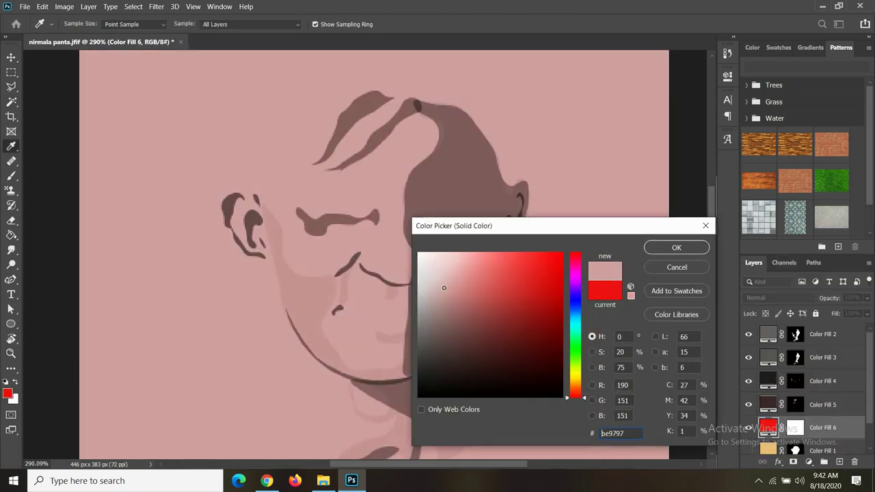
{"action": "left_click", "coordinate": [662, 253]}
{"action": "key", "text": "ctrl+i"}
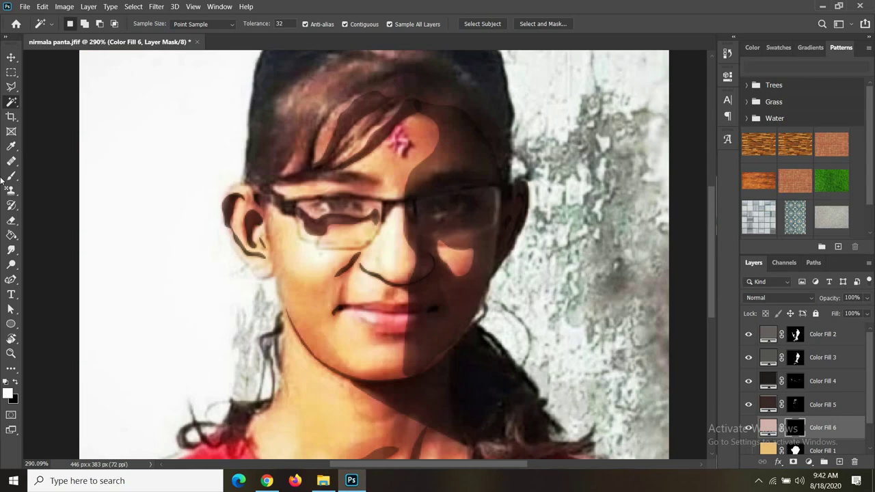
Step: Outline the cheek and nose-bridge highlight shapes with the Pen tool
{"action": "left_click", "coordinate": [11, 279]}
{"action": "left_click", "coordinate": [325, 261]}
{"action": "left_click", "coordinate": [332, 244]}
{"action": "left_click", "coordinate": [300, 239]}
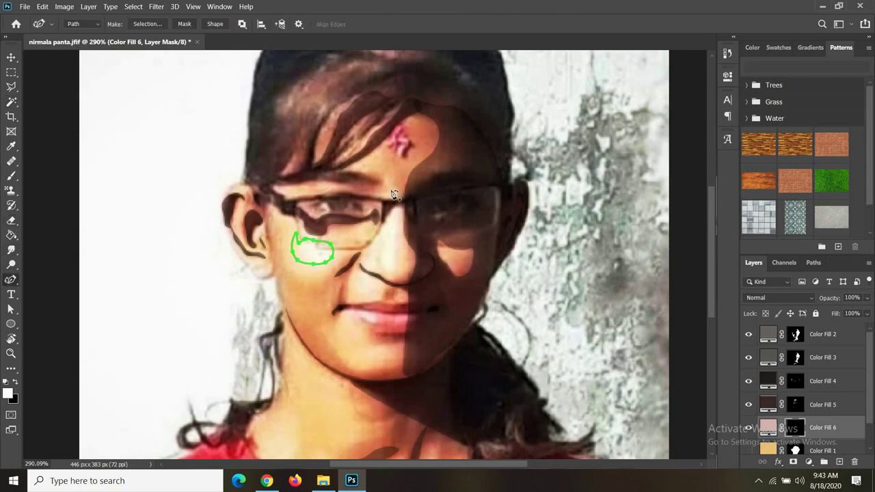
{"action": "left_click", "coordinate": [399, 217]}
{"action": "left_click", "coordinate": [399, 238]}
{"action": "left_click", "coordinate": [396, 256]}
{"action": "left_click", "coordinate": [394, 265]}
{"action": "left_click", "coordinate": [394, 273]}
{"action": "left_click", "coordinate": [375, 239]}
{"action": "left_click", "coordinate": [386, 213]}
{"action": "left_click", "coordinate": [391, 187]}
Step: Outline several small highlight shapes on and beside the neck
{"action": "scroll", "coordinate": [361, 358], "scroll_direction": "down", "scroll_amount": 3}
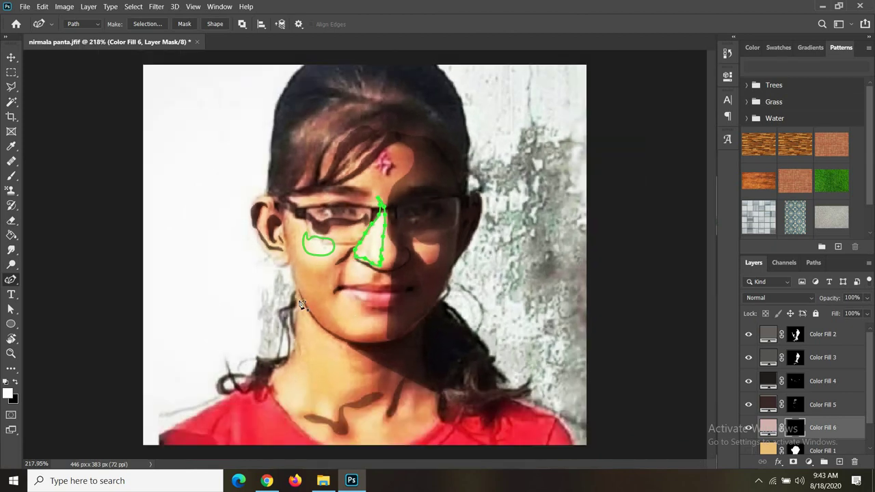
{"action": "scroll", "coordinate": [318, 401], "scroll_direction": "up", "scroll_amount": 2}
{"action": "left_click", "coordinate": [295, 375]}
{"action": "left_click", "coordinate": [274, 391]}
{"action": "left_click", "coordinate": [289, 411]}
{"action": "left_click", "coordinate": [306, 386]}
{"action": "left_click", "coordinate": [294, 376]}
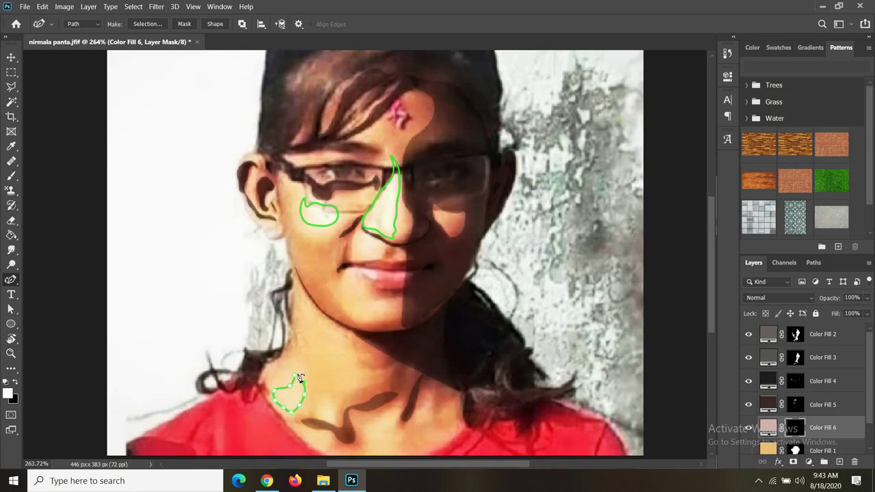
{"action": "left_click", "coordinate": [334, 410]}
{"action": "left_click", "coordinate": [324, 402]}
{"action": "left_click", "coordinate": [391, 413]}
{"action": "left_click", "coordinate": [430, 416]}
{"action": "left_click", "coordinate": [429, 400]}
Step: Fill the traced highlights into Color Fill 6's mask and blend it as Lighten
{"action": "key", "text": "ctrl+Return"}
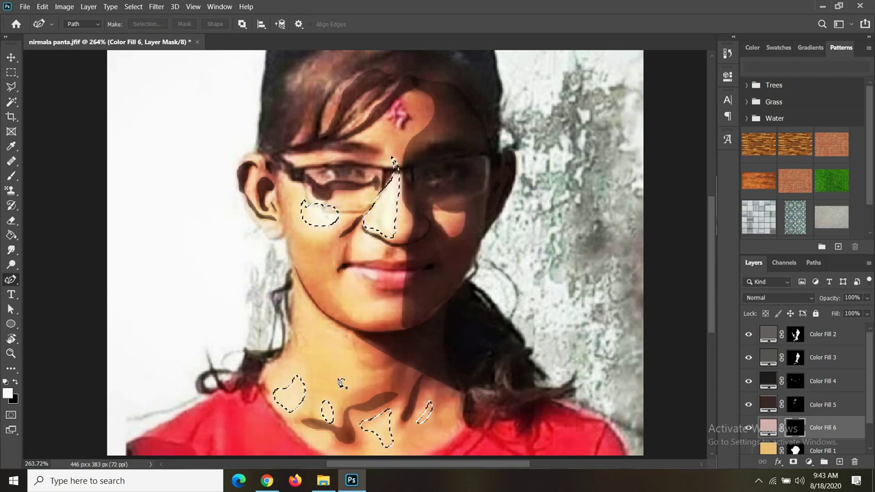
{"action": "key", "text": "alt+BackSpace"}
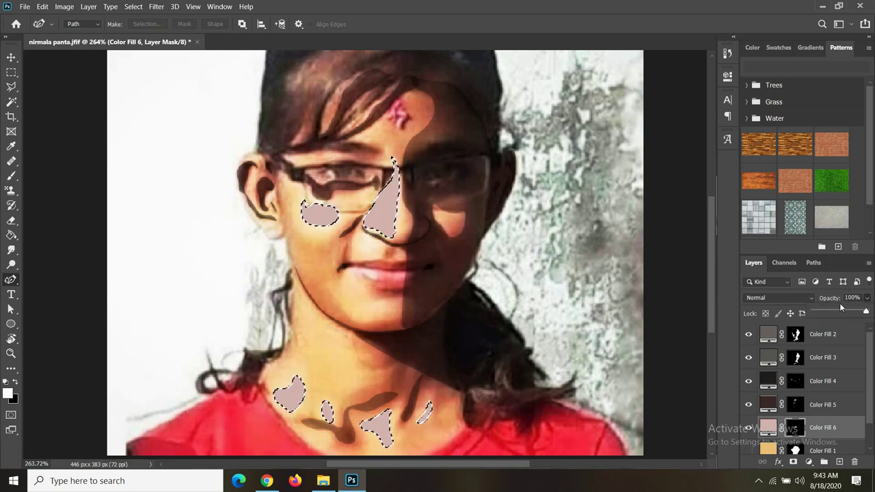
{"action": "left_click", "coordinate": [808, 297]}
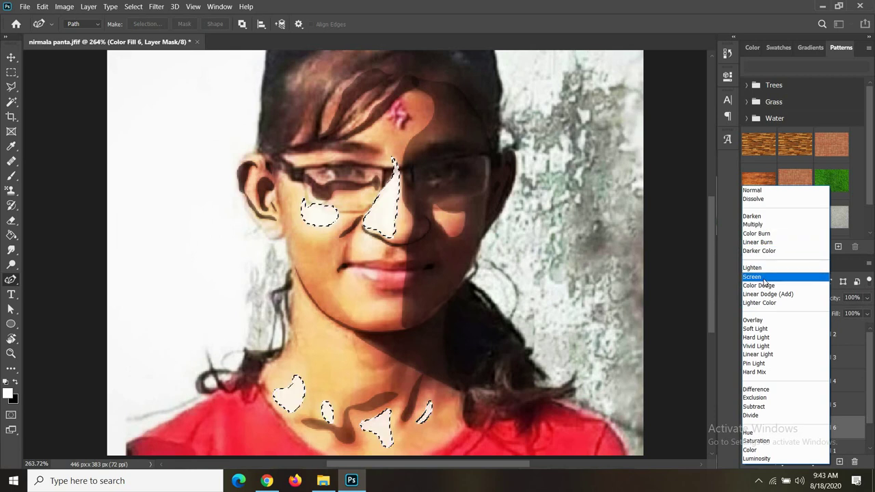
{"action": "left_click", "coordinate": [755, 267]}
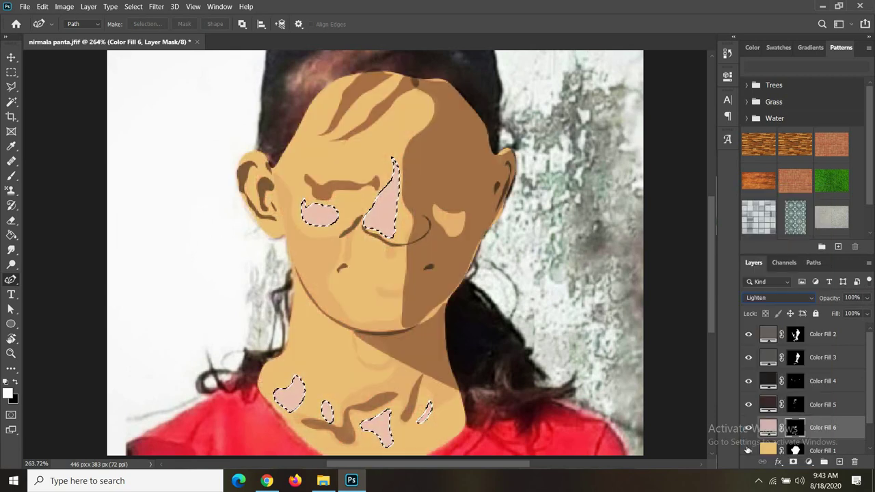
{"action": "left_click", "coordinate": [866, 298]}
{"action": "left_click_drag", "start_coordinate": [865, 311], "coordinate": [833, 311]}
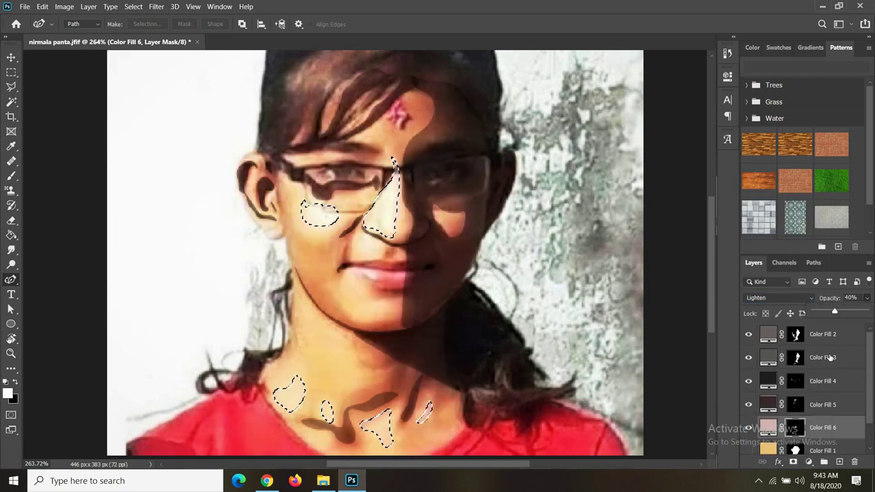
Step: Change the highlight fill colour to pale pinkish white dbd5d5 and show the skin fill
{"action": "double_click", "coordinate": [771, 427]}
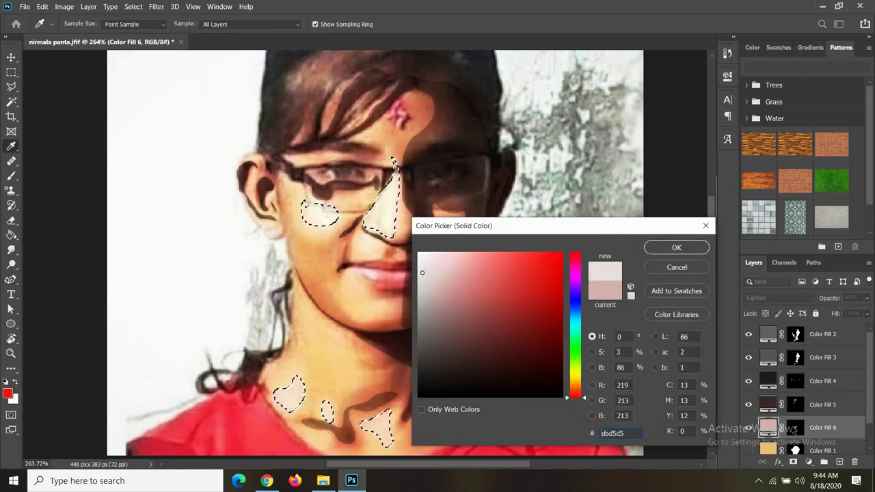
{"action": "left_click", "coordinate": [675, 248]}
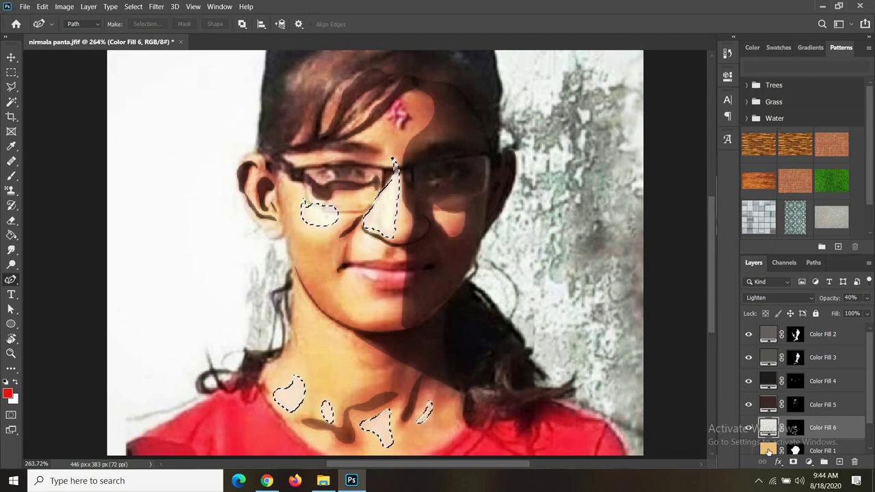
{"action": "left_click", "coordinate": [748, 451]}
{"action": "left_click", "coordinate": [865, 313]}
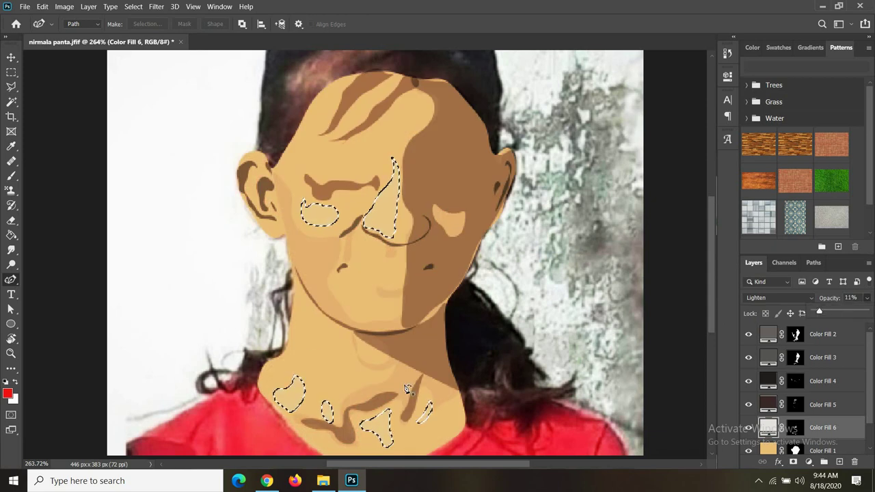
{"action": "left_click", "coordinate": [11, 101]}
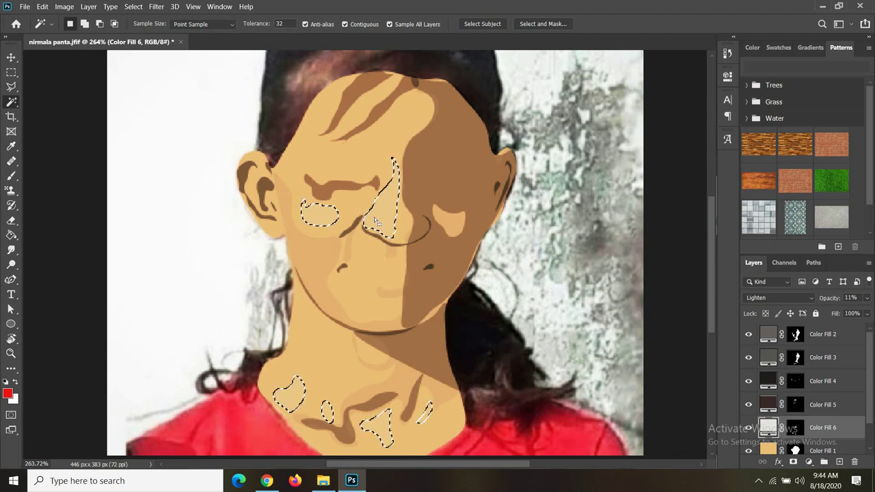
Step: Set the highlight layer opacity to 25% and hide the tan skin fill
{"action": "left_click", "coordinate": [866, 297]}
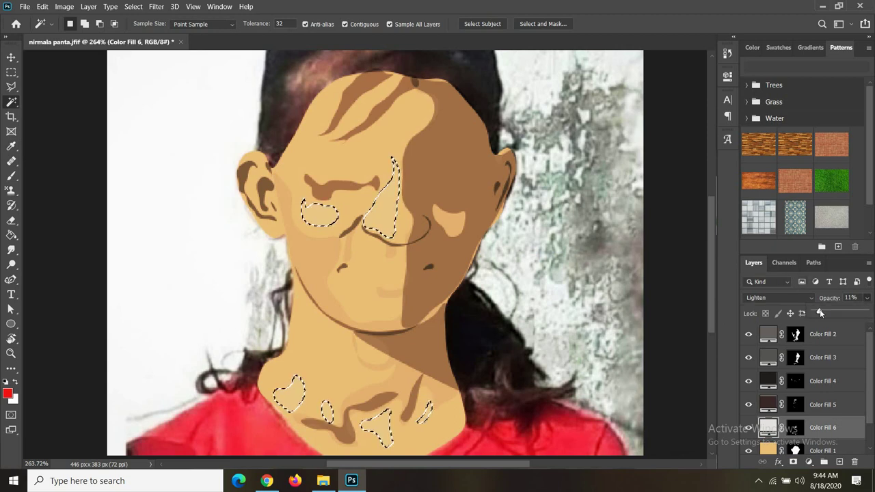
{"action": "left_click", "coordinate": [737, 305]}
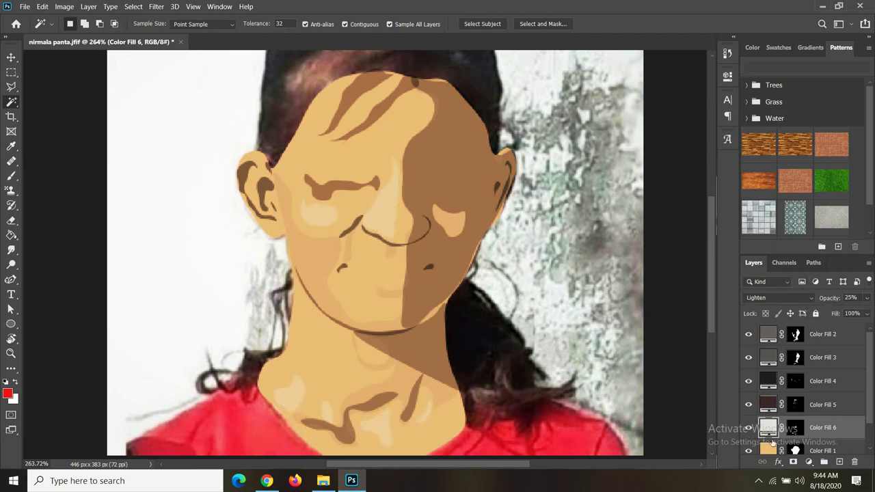
{"action": "left_click", "coordinate": [749, 451]}
{"action": "scroll", "coordinate": [337, 305], "scroll_direction": "down", "scroll_amount": 3}
{"action": "scroll", "coordinate": [337, 305], "scroll_direction": "up", "scroll_amount": 2}
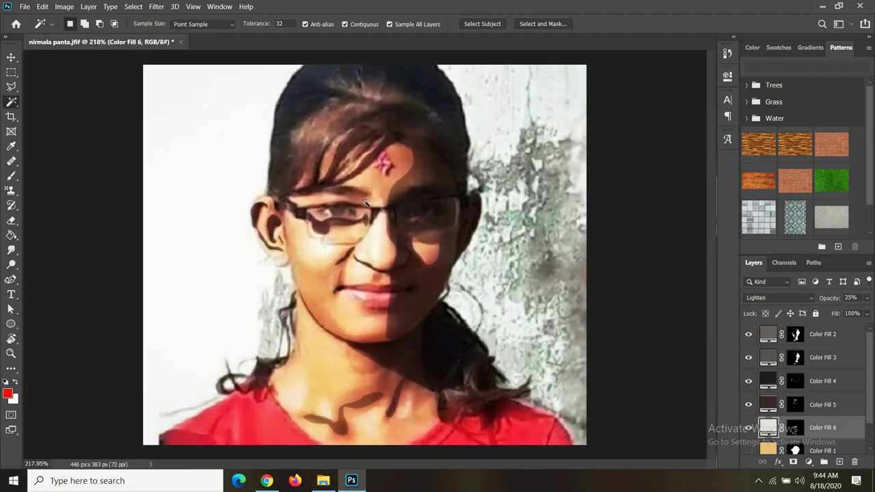
{"action": "scroll", "coordinate": [337, 304], "scroll_direction": "up", "scroll_amount": 1}
{"action": "scroll", "coordinate": [337, 305], "scroll_direction": "down", "scroll_amount": 2}
{"action": "scroll", "coordinate": [807, 382], "scroll_direction": "down", "scroll_amount": 2}
{"action": "left_click", "coordinate": [796, 420]}
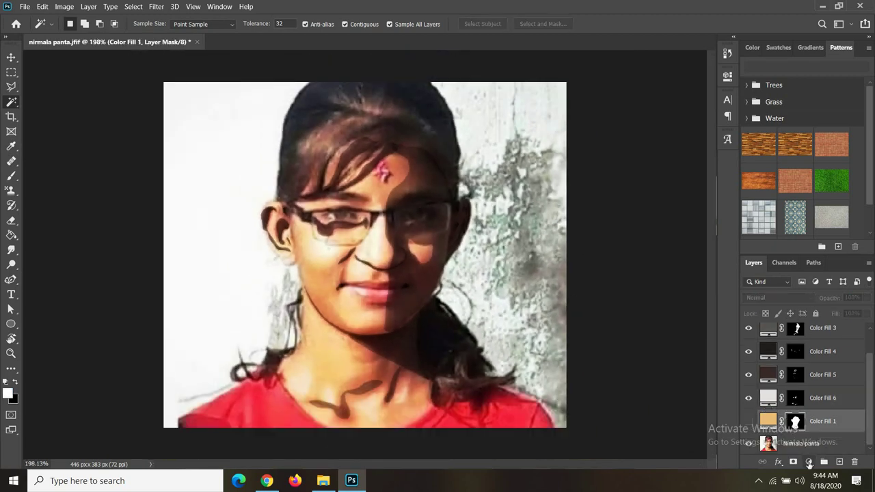
Step: Add a black solid color fill layer and invert its mask to hide it
{"action": "left_click", "coordinate": [808, 462]}
{"action": "left_click", "coordinate": [796, 266]}
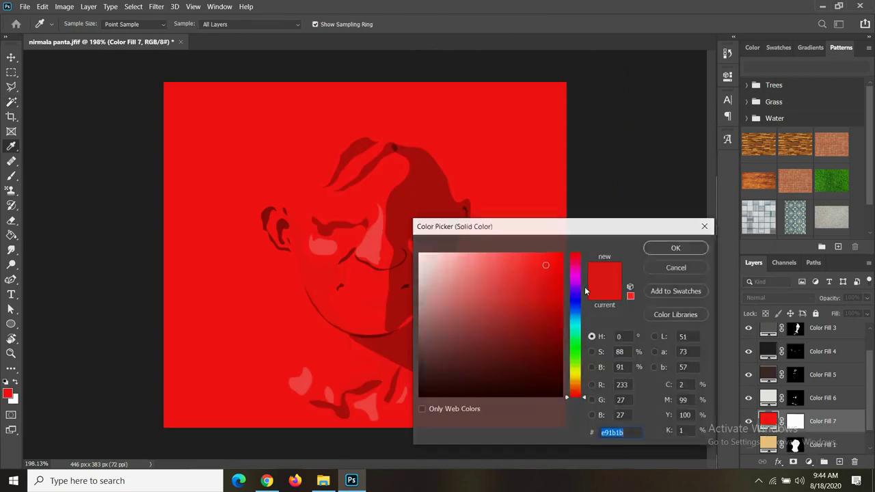
{"action": "left_click_drag", "start_coordinate": [440, 326], "coordinate": [417, 395]}
{"action": "left_click", "coordinate": [675, 247]}
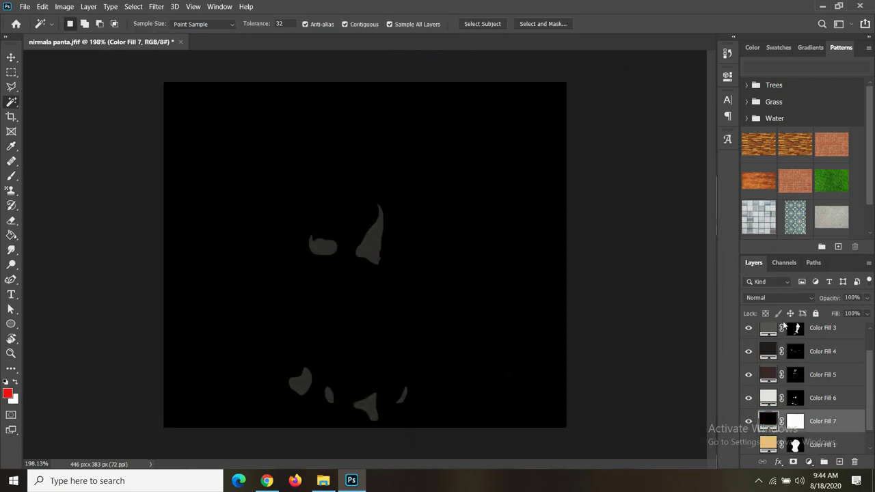
{"action": "left_click", "coordinate": [794, 420]}
{"action": "key", "text": "ctrl+i"}
{"action": "scroll", "coordinate": [431, 273], "scroll_direction": "up", "scroll_amount": 2}
{"action": "scroll", "coordinate": [271, 190], "scroll_direction": "up", "scroll_amount": 2}
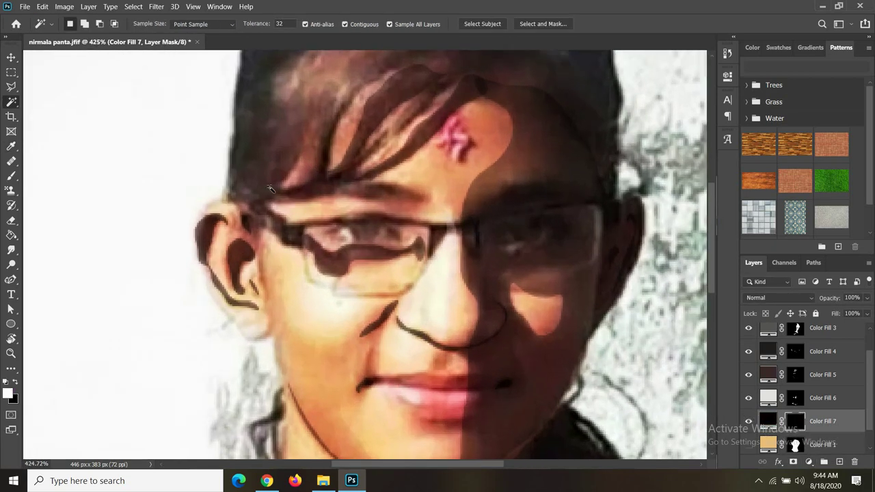
{"action": "scroll", "coordinate": [271, 190], "scroll_direction": "down", "scroll_amount": 2}
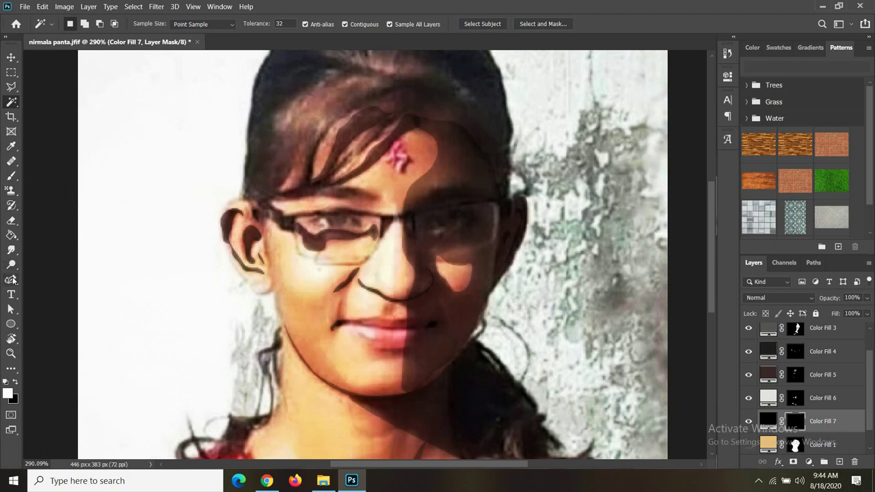
Step: With the standard Pen, trace the glasses frame top from the left end to the right lens
{"action": "right_click", "coordinate": [12, 280]}
{"action": "left_click", "coordinate": [41, 280]}
{"action": "left_click", "coordinate": [260, 199]}
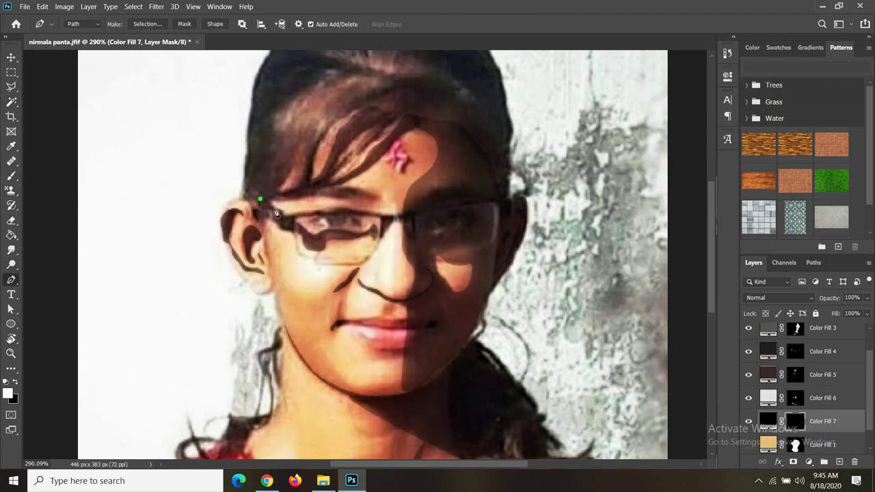
{"action": "left_click", "coordinate": [334, 208]}
{"action": "left_click", "coordinate": [362, 212]}
{"action": "left_click", "coordinate": [380, 216]}
{"action": "left_click", "coordinate": [437, 206]}
{"action": "left_click", "coordinate": [486, 200]}
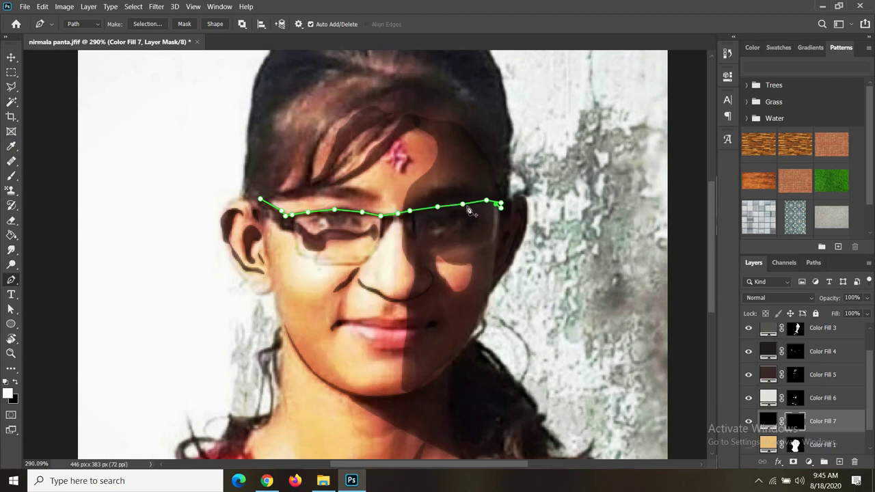
{"action": "key", "text": "ctrl+z"}
{"action": "key", "text": "ctrl+z"}
{"action": "key", "text": "ctrl+z"}
Step: Finish the glasses outline back along both lenses and close the path
{"action": "left_click", "coordinate": [429, 207]}
{"action": "left_click", "coordinate": [478, 199]}
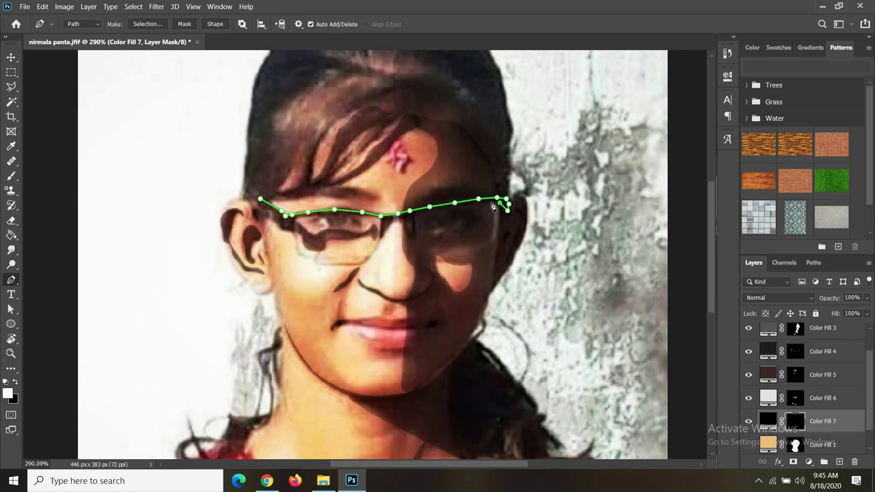
{"action": "left_click", "coordinate": [435, 209]}
{"action": "scroll", "coordinate": [377, 221], "scroll_direction": "up", "scroll_amount": 2}
{"action": "left_click", "coordinate": [352, 211]}
{"action": "left_click", "coordinate": [324, 212]}
{"action": "left_click", "coordinate": [298, 213]}
{"action": "left_click", "coordinate": [272, 217]}
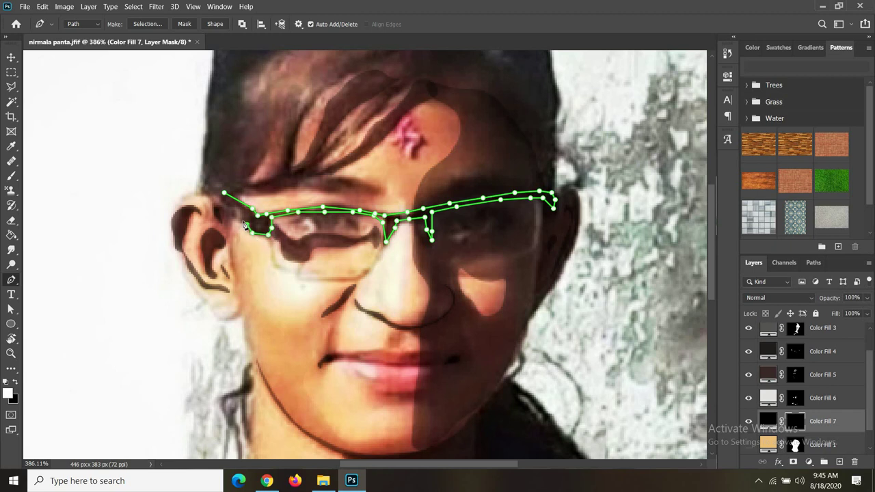
{"action": "left_click", "coordinate": [218, 196]}
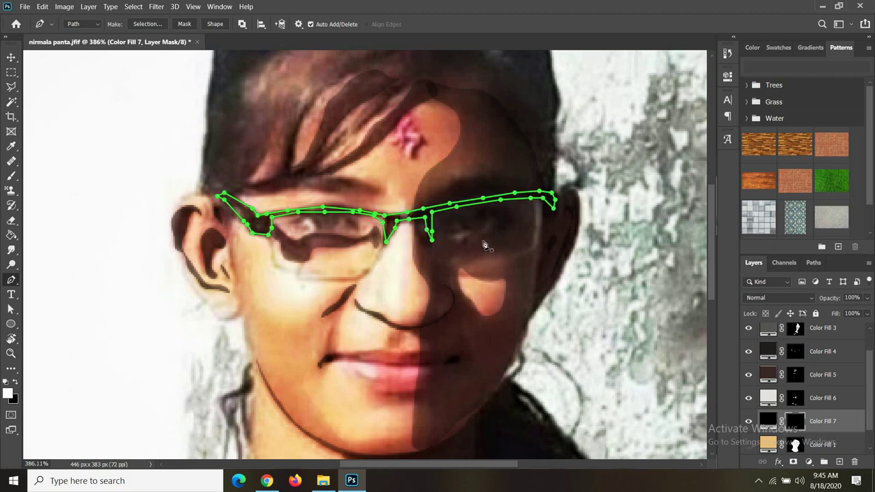
Step: Load the glasses outline as a selection, deselect, and toggle the tan face layer to check
{"action": "key", "text": "ctrl+Return"}
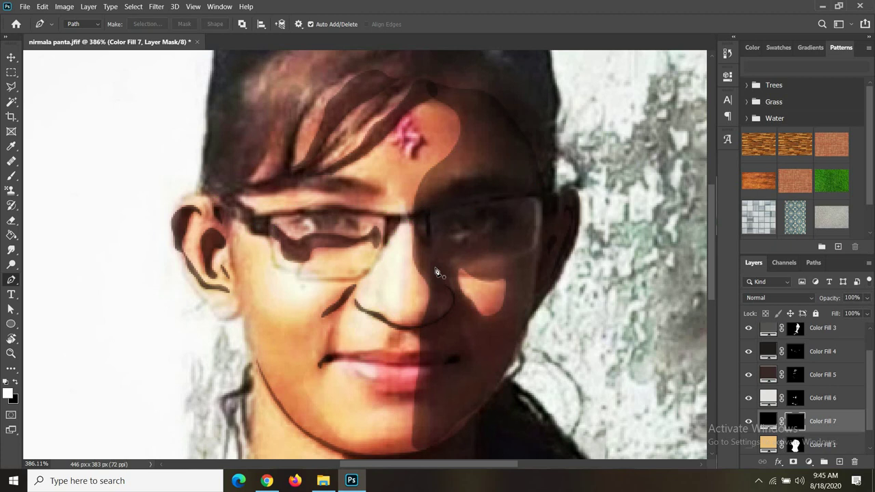
{"action": "scroll", "coordinate": [413, 282], "scroll_direction": "down", "scroll_amount": 3}
{"action": "scroll", "coordinate": [410, 274], "scroll_direction": "up", "scroll_amount": 3}
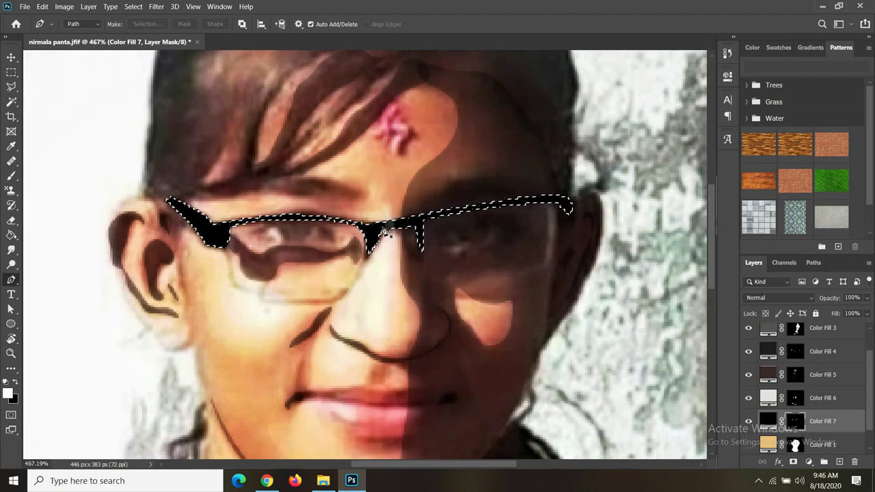
{"action": "scroll", "coordinate": [381, 253], "scroll_direction": "down", "scroll_amount": 2}
{"action": "key", "text": "w"}
{"action": "key", "text": "ctrl+d"}
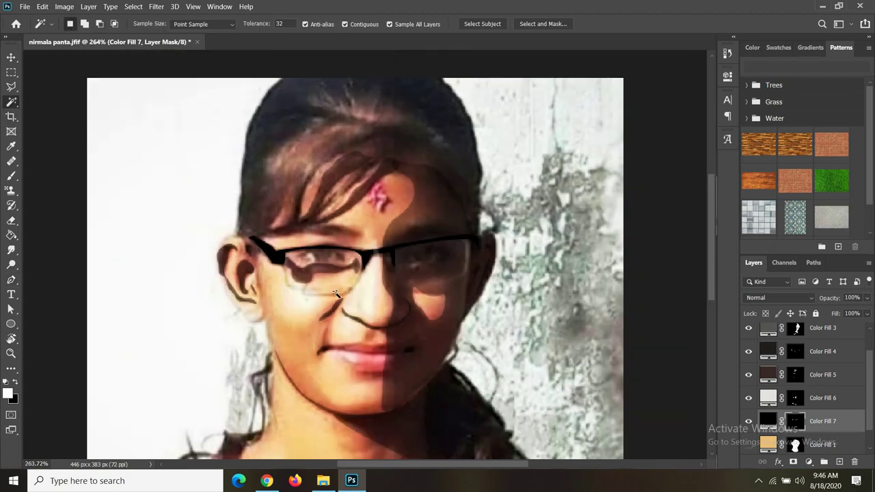
{"action": "left_click", "coordinate": [749, 444]}
{"action": "left_click", "coordinate": [750, 444]}
{"action": "scroll", "coordinate": [341, 185], "scroll_direction": "down", "scroll_amount": 3}
{"action": "scroll", "coordinate": [341, 185], "scroll_direction": "up", "scroll_amount": 3}
{"action": "scroll", "coordinate": [662, 390], "scroll_direction": "up", "scroll_amount": 2}
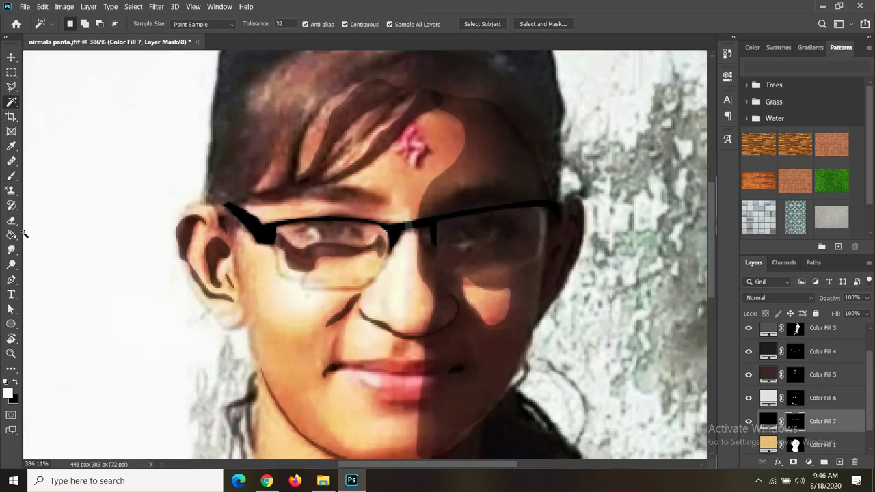
Step: Outline the left eyebrow with the Curvature Pen
{"action": "left_click_drag", "start_coordinate": [11, 279], "coordinate": [35, 304]}
{"action": "left_click", "coordinate": [35, 304]}
{"action": "left_click", "coordinate": [264, 195]}
{"action": "left_click", "coordinate": [285, 186]}
{"action": "left_click", "coordinate": [304, 183]}
{"action": "left_click", "coordinate": [341, 185]}
{"action": "left_click", "coordinate": [385, 198]}
{"action": "left_click", "coordinate": [325, 200]}
{"action": "left_click", "coordinate": [310, 196]}
{"action": "left_click", "coordinate": [262, 196]}
Step: Outline the right eyebrow, load both eyebrows as a selection and fill them black
{"action": "left_click", "coordinate": [445, 200]}
{"action": "left_click", "coordinate": [453, 193]}
{"action": "left_click", "coordinate": [488, 188]}
{"action": "left_click", "coordinate": [529, 200]}
{"action": "left_click", "coordinate": [510, 200]}
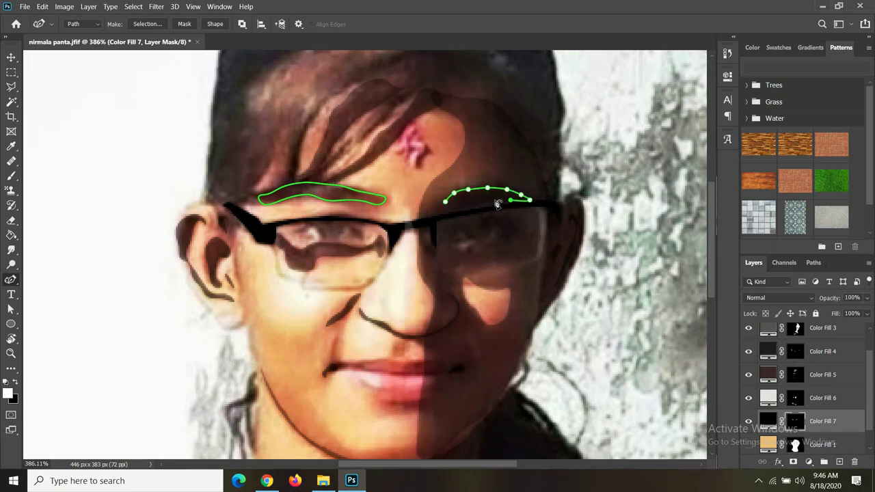
{"action": "left_click", "coordinate": [466, 205]}
{"action": "key", "text": "ctrl+Return"}
{"action": "key", "text": "alt+BackSpace"}
Step: Toggle the tan face layer to check the eyebrows, then deselect
{"action": "left_click", "coordinate": [748, 445]}
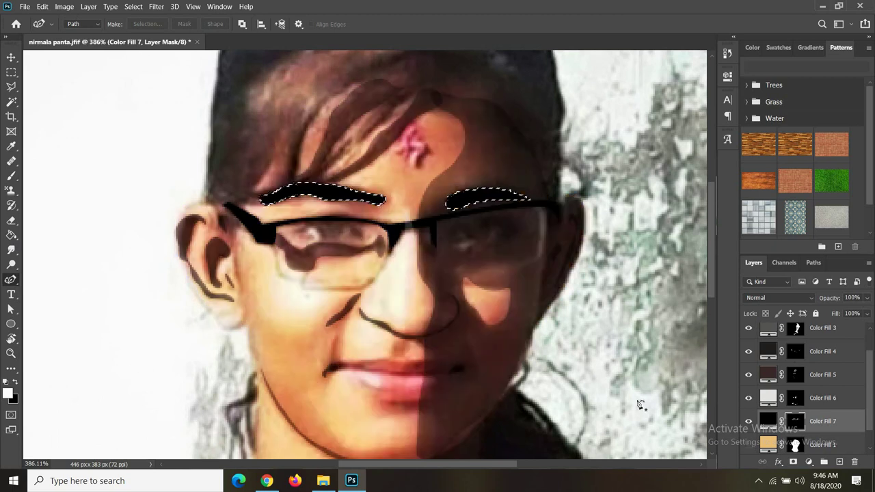
{"action": "scroll", "coordinate": [369, 254], "scroll_direction": "down", "scroll_amount": 2}
{"action": "scroll", "coordinate": [341, 253], "scroll_direction": "down", "scroll_amount": 2}
{"action": "scroll", "coordinate": [330, 256], "scroll_direction": "down", "scroll_amount": 3}
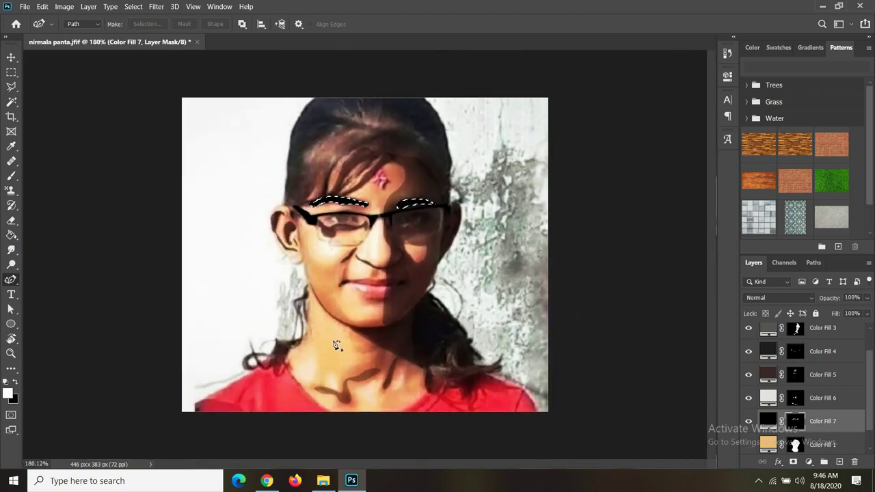
{"action": "scroll", "coordinate": [341, 239], "scroll_direction": "up", "scroll_amount": 2}
{"action": "scroll", "coordinate": [342, 232], "scroll_direction": "up", "scroll_amount": 2}
{"action": "key", "text": "w"}
{"action": "key", "text": "ctrl+d"}
{"action": "scroll", "coordinate": [288, 260], "scroll_direction": "down", "scroll_amount": 2}
{"action": "scroll", "coordinate": [793, 444], "scroll_direction": "down", "scroll_amount": 1}
Step: Add a black solid color fill layer above the photo and invert its mask
{"action": "left_click", "coordinate": [801, 443]}
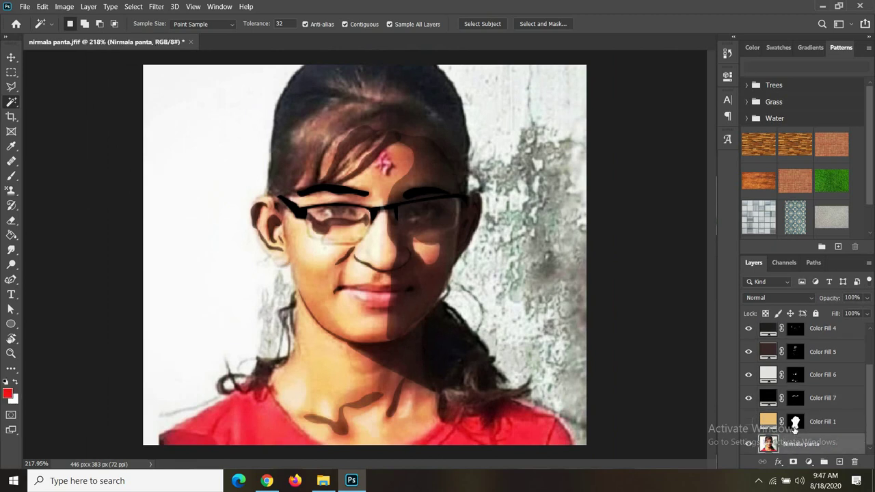
{"action": "left_click", "coordinate": [810, 461]}
{"action": "left_click", "coordinate": [792, 263]}
{"action": "left_click_drag", "start_coordinate": [449, 350], "coordinate": [418, 397]}
{"action": "left_click", "coordinate": [676, 247]}
{"action": "left_click", "coordinate": [794, 444]}
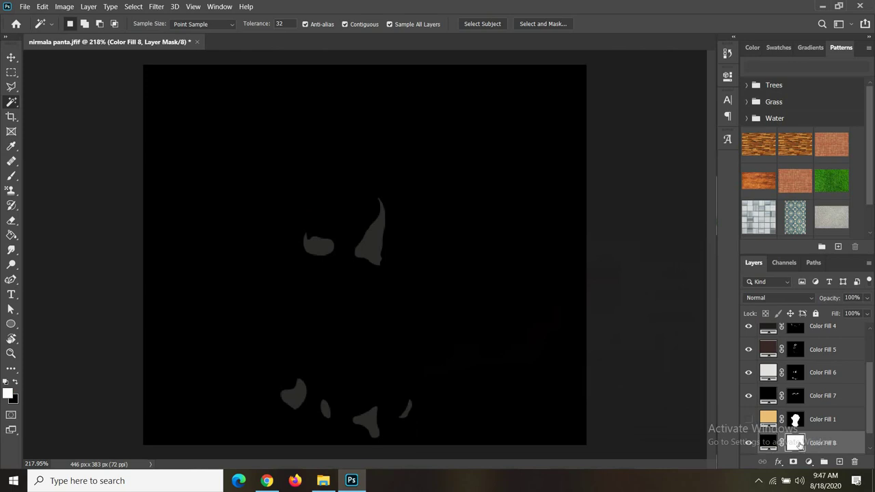
{"action": "key", "text": "ctrl+i"}
{"action": "scroll", "coordinate": [270, 196], "scroll_direction": "down", "scroll_amount": 2}
{"action": "scroll", "coordinate": [270, 195], "scroll_direction": "up", "scroll_amount": 1}
Step: Trace the hair's left edge up and across the top of the head with the Pen
{"action": "key", "text": "p"}
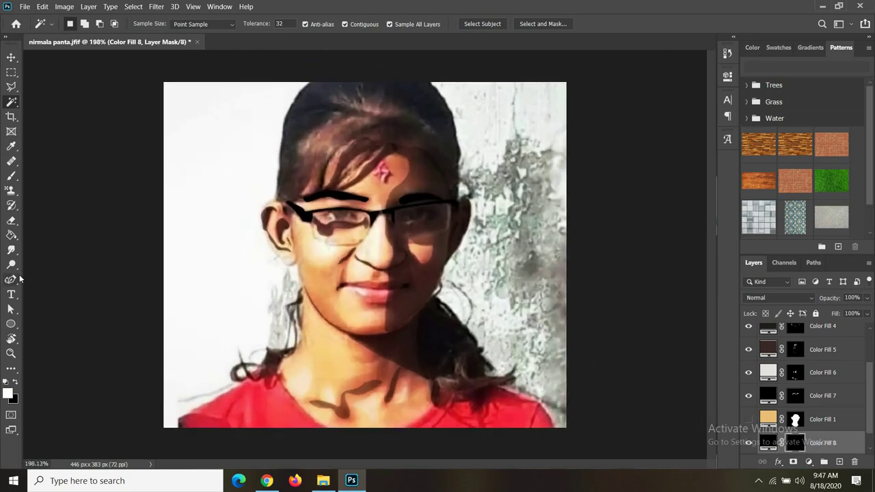
{"action": "left_click", "coordinate": [274, 200]}
{"action": "left_click", "coordinate": [275, 185]}
{"action": "left_click", "coordinate": [281, 163]}
{"action": "left_click", "coordinate": [283, 138]}
{"action": "left_click", "coordinate": [281, 149]}
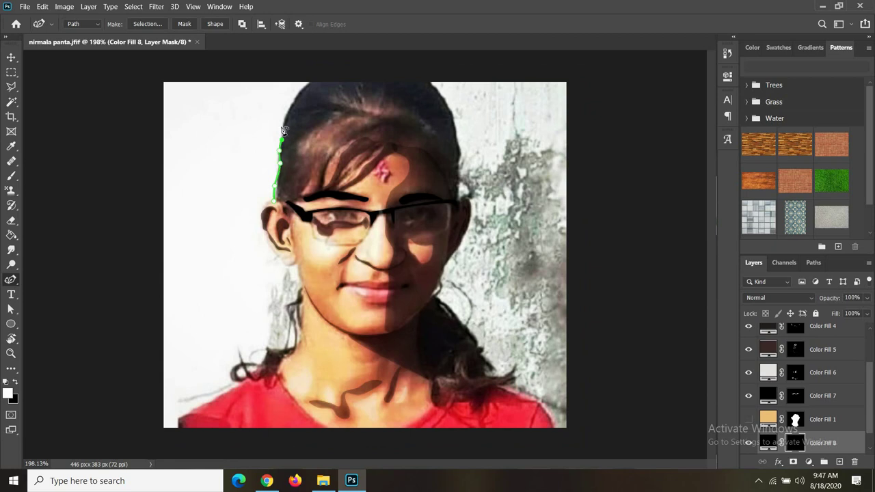
{"action": "left_click", "coordinate": [297, 93]}
{"action": "right_click", "coordinate": [10, 279]}
{"action": "left_click", "coordinate": [54, 279]}
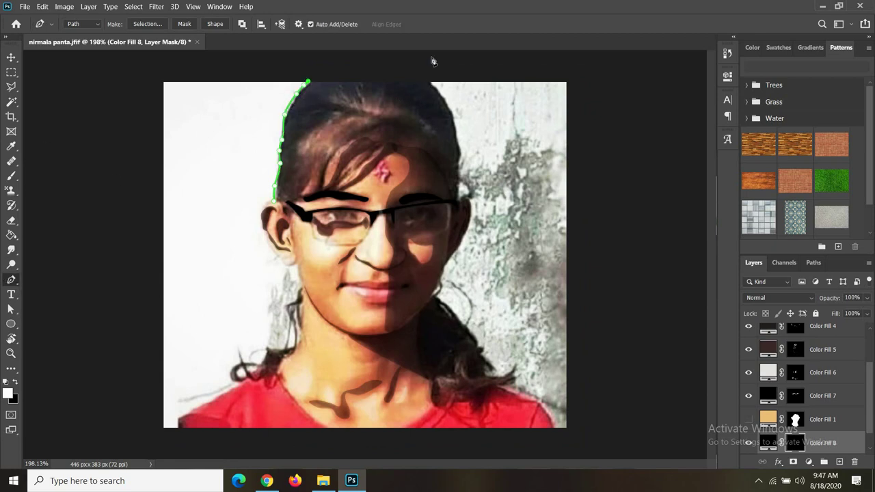
{"action": "left_click", "coordinate": [430, 82]}
Step: Trace down the hair's right side to the temple with the Curvature Pen, shaping the fringe curve
{"action": "right_click", "coordinate": [11, 280]}
{"action": "left_click", "coordinate": [54, 299]}
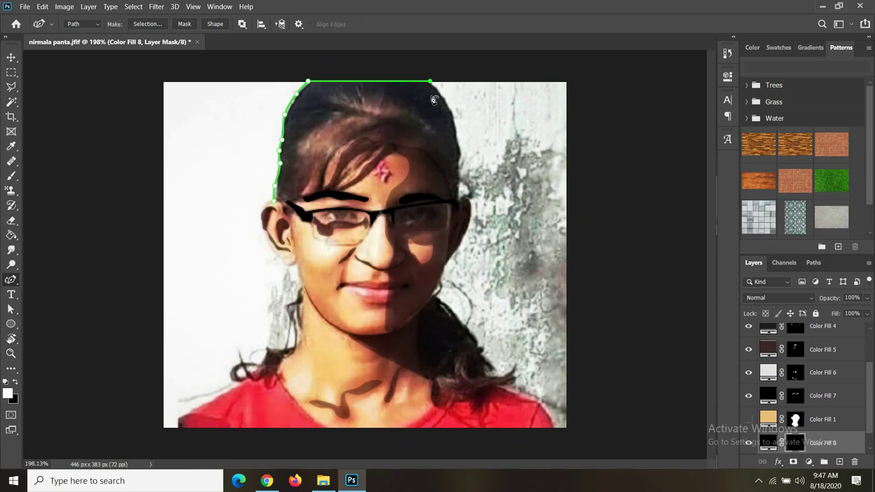
{"action": "left_click", "coordinate": [457, 140]}
{"action": "left_click", "coordinate": [460, 150]}
{"action": "left_click", "coordinate": [457, 167]}
{"action": "left_click", "coordinate": [457, 181]}
{"action": "left_click", "coordinate": [453, 213]}
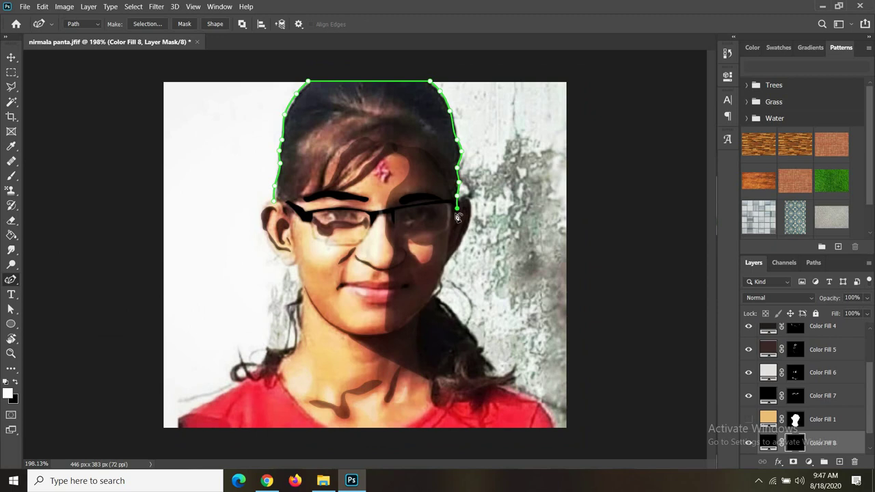
{"action": "mouse_move", "coordinate": [452, 198]}
{"action": "left_mouse_down"}
{"action": "mouse_move", "coordinate": [408, 147]}
{"action": "mouse_move", "coordinate": [380, 151]}
{"action": "mouse_move", "coordinate": [357, 175]}
{"action": "left_mouse_up"}
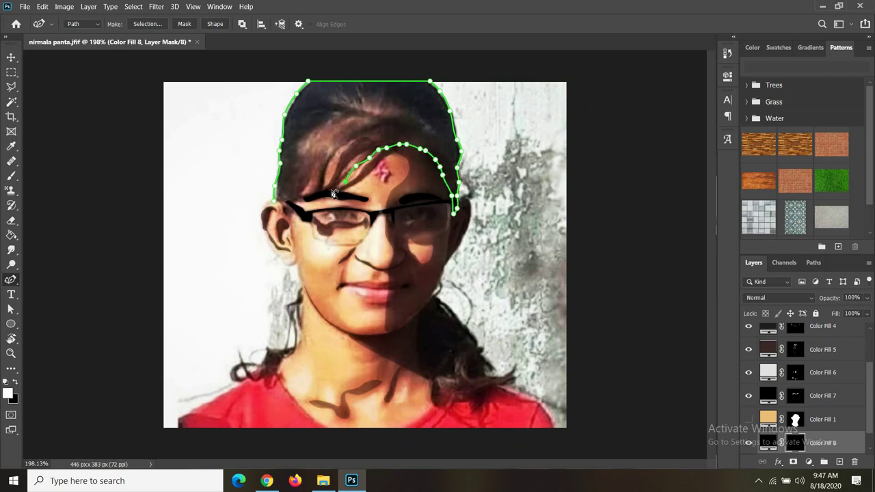
{"action": "scroll", "coordinate": [344, 188], "scroll_direction": "up", "scroll_amount": 2}
{"action": "scroll", "coordinate": [348, 183], "scroll_direction": "up", "scroll_amount": 3}
{"action": "left_click_drag", "start_coordinate": [319, 205], "coordinate": [326, 201]}
{"action": "scroll", "coordinate": [335, 198], "scroll_direction": "up", "scroll_amount": 1}
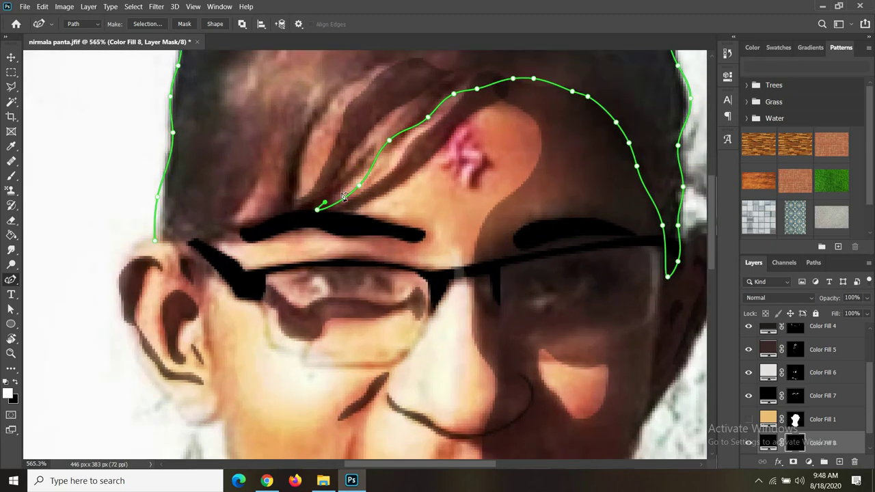
{"action": "scroll", "coordinate": [345, 194], "scroll_direction": "down", "scroll_amount": 3}
Step: Outline a fringe strand across the forehead down toward the left eyebrow
{"action": "left_click", "coordinate": [369, 146]}
{"action": "left_click", "coordinate": [380, 129]}
{"action": "left_click", "coordinate": [407, 109]}
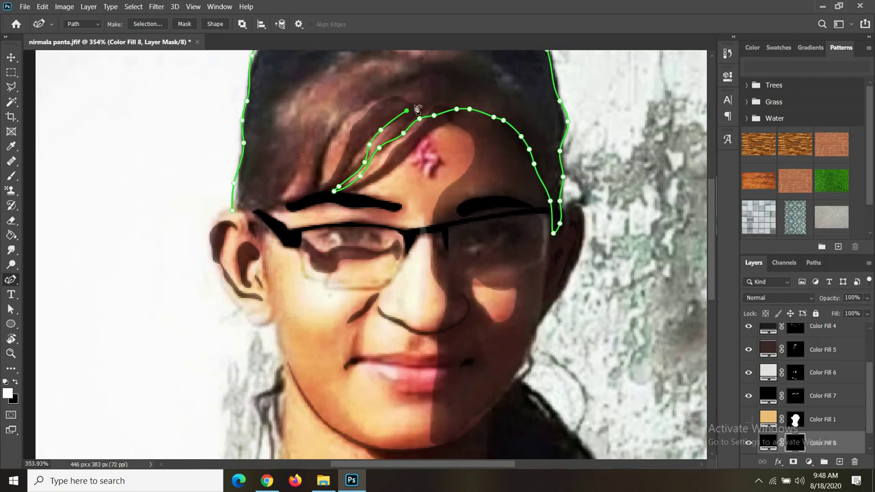
{"action": "left_click", "coordinate": [399, 97]}
{"action": "left_click", "coordinate": [386, 98]}
{"action": "left_click", "coordinate": [341, 120]}
{"action": "left_click", "coordinate": [325, 149]}
{"action": "left_click", "coordinate": [317, 189]}
Step: Outline a second fringe strand down to the left temple and start a strand atop the head
{"action": "left_click", "coordinate": [326, 150]}
{"action": "left_click", "coordinate": [322, 132]}
{"action": "left_click", "coordinate": [313, 157]}
{"action": "left_click", "coordinate": [301, 171]}
{"action": "left_click", "coordinate": [289, 190]}
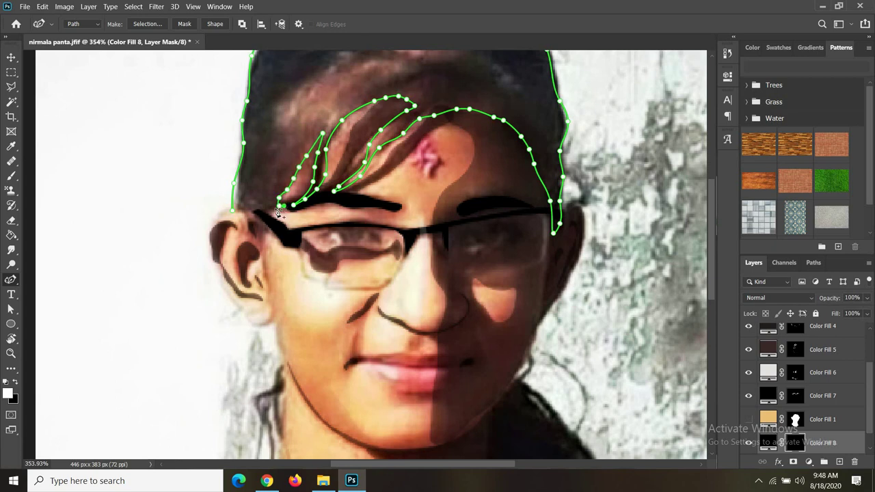
{"action": "scroll", "coordinate": [378, 188], "scroll_direction": "down", "scroll_amount": 3}
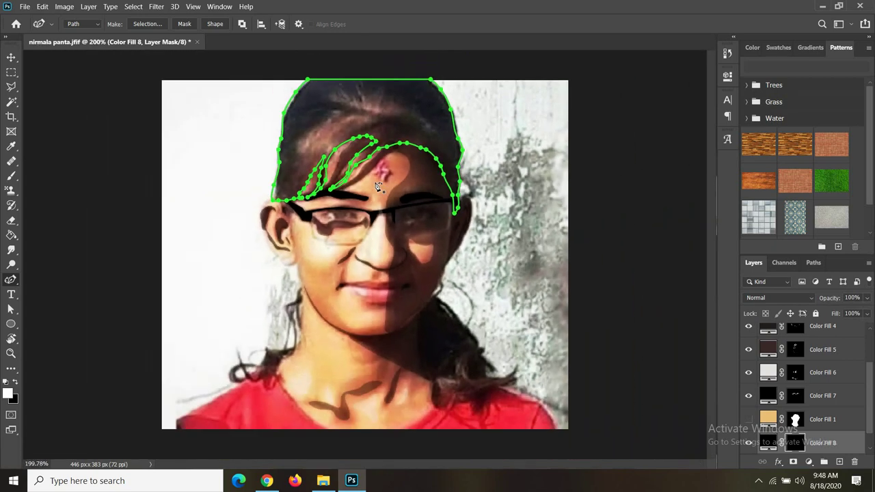
{"action": "scroll", "coordinate": [378, 188], "scroll_direction": "up", "scroll_amount": 1}
{"action": "scroll", "coordinate": [373, 151], "scroll_direction": "up", "scroll_amount": 1}
{"action": "scroll", "coordinate": [361, 94], "scroll_direction": "up", "scroll_amount": 1}
{"action": "mouse_move", "coordinate": [369, 90]}
{"action": "left_mouse_down"}
{"action": "mouse_move", "coordinate": [424, 99]}
{"action": "mouse_move", "coordinate": [367, 86]}
{"action": "left_mouse_up"}
Step: Close the top-of-head strand outline and trace two strands on the crown
{"action": "left_click", "coordinate": [365, 85]}
{"action": "scroll", "coordinate": [368, 92], "scroll_direction": "up", "scroll_amount": 2, "text": "alt"}
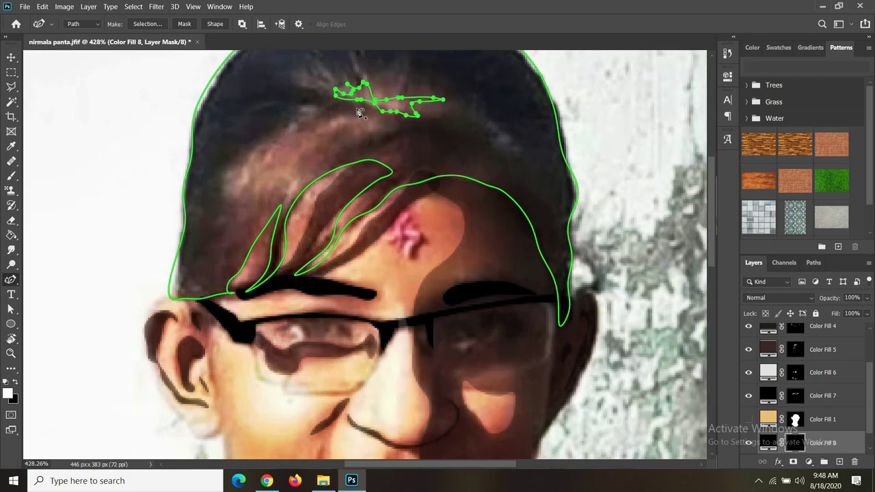
{"action": "left_click_drag", "start_coordinate": [332, 121], "coordinate": [319, 128]}
{"action": "left_click_drag", "start_coordinate": [281, 161], "coordinate": [347, 122]}
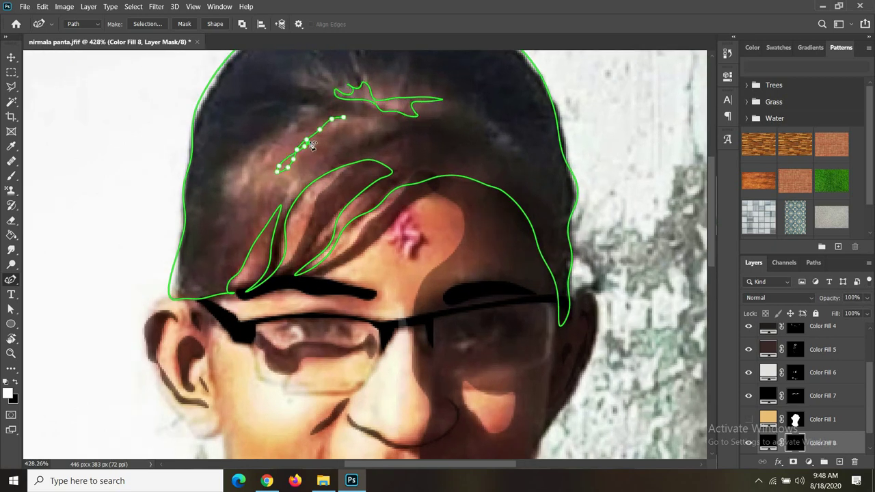
{"action": "scroll", "coordinate": [346, 122], "scroll_direction": "down", "scroll_amount": 2, "text": "alt"}
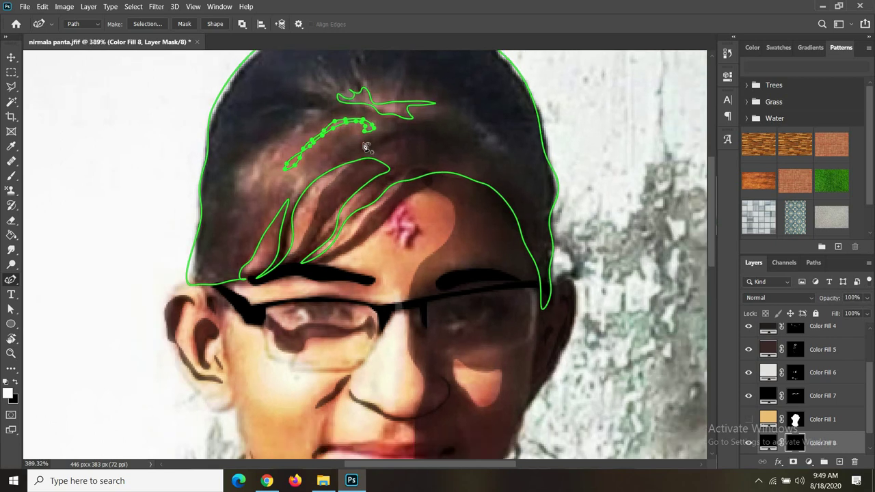
{"action": "scroll", "coordinate": [342, 171], "scroll_direction": "down", "scroll_amount": 2, "text": "alt"}
{"action": "scroll", "coordinate": [306, 290], "scroll_direction": "up", "scroll_amount": 1, "text": "alt"}
Step: Outline the loose hair down the left neck and shoulder, including a small curl
{"action": "mouse_move", "coordinate": [303, 288]}
{"action": "left_mouse_down"}
{"action": "mouse_move", "coordinate": [291, 352]}
{"action": "mouse_move", "coordinate": [266, 360]}
{"action": "mouse_move", "coordinate": [262, 382]}
{"action": "mouse_move", "coordinate": [287, 360]}
{"action": "mouse_move", "coordinate": [294, 317]}
{"action": "left_mouse_up"}
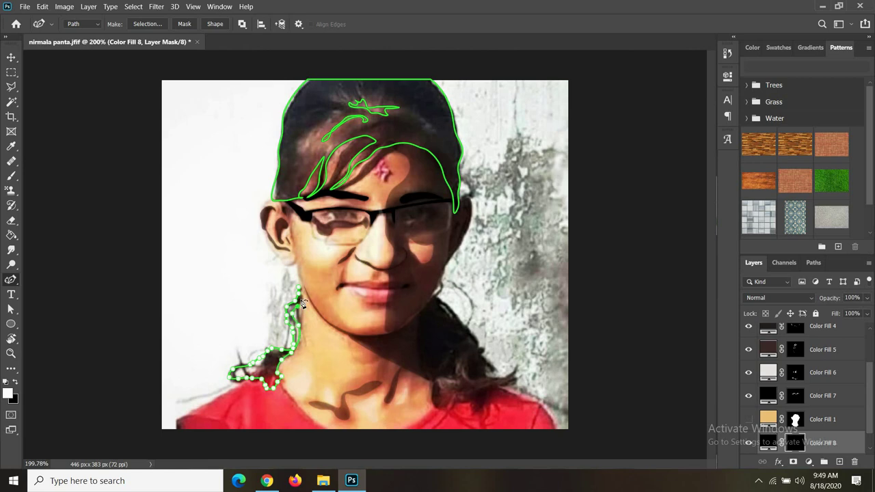
{"action": "scroll", "coordinate": [267, 382], "scroll_direction": "up", "scroll_amount": 3}
{"action": "mouse_move", "coordinate": [213, 356]}
{"action": "left_mouse_down"}
{"action": "mouse_move", "coordinate": [233, 396]}
{"action": "mouse_move", "coordinate": [221, 389]}
{"action": "mouse_move", "coordinate": [220, 397]}
{"action": "left_mouse_up"}
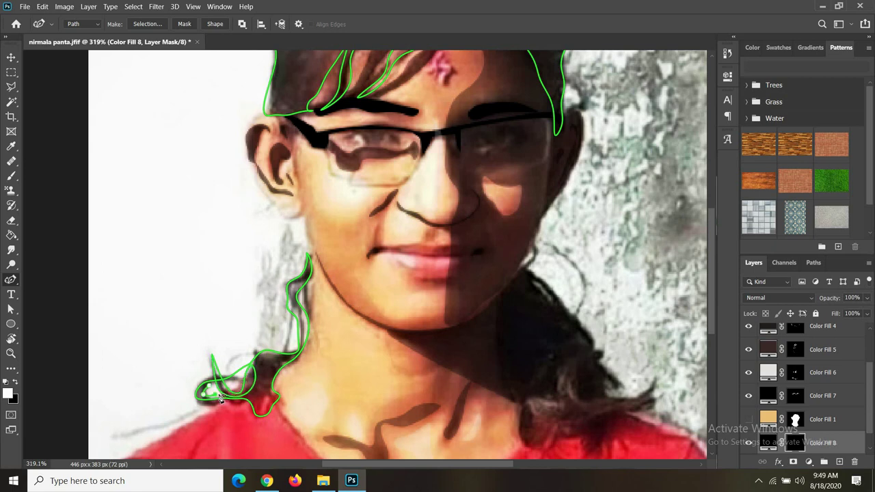
{"action": "scroll", "coordinate": [232, 386], "scroll_direction": "up", "scroll_amount": 3}
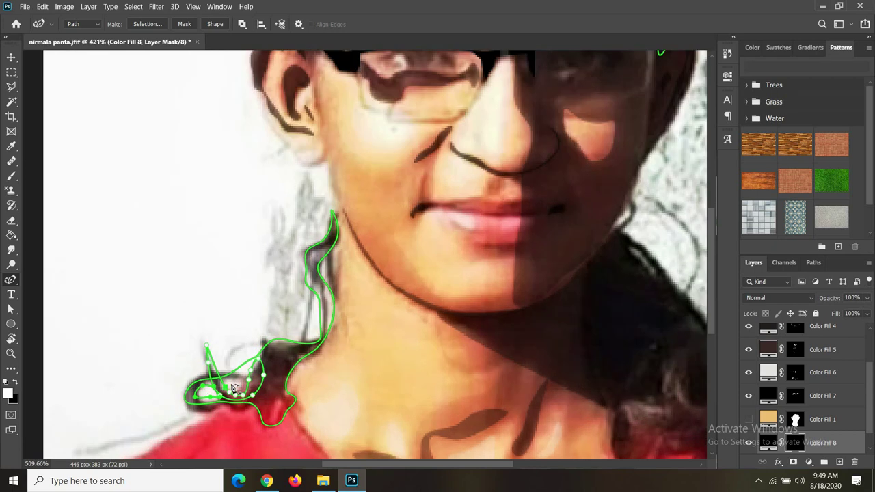
{"action": "mouse_move", "coordinate": [247, 383]}
{"action": "left_mouse_down"}
{"action": "mouse_move", "coordinate": [232, 392]}
{"action": "mouse_move", "coordinate": [245, 377]}
{"action": "left_mouse_up"}
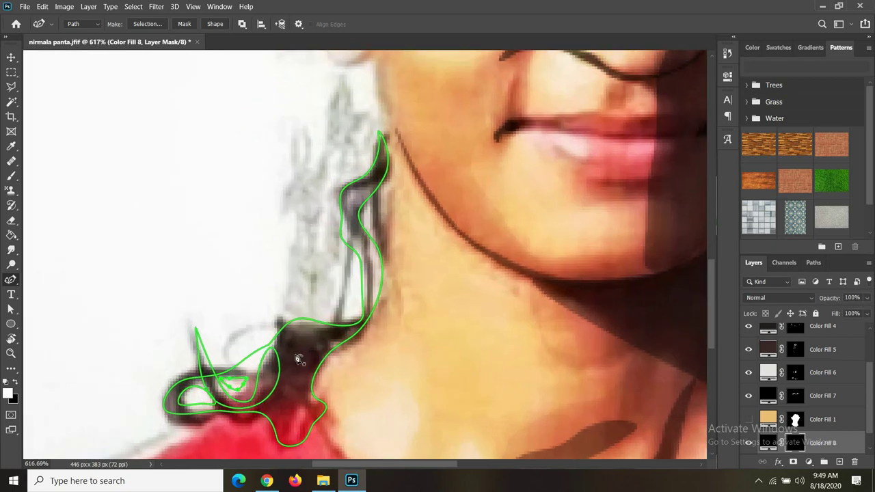
{"action": "scroll", "coordinate": [360, 265], "scroll_direction": "down", "scroll_amount": 3}
{"action": "scroll", "coordinate": [360, 265], "scroll_direction": "down", "scroll_amount": 3}
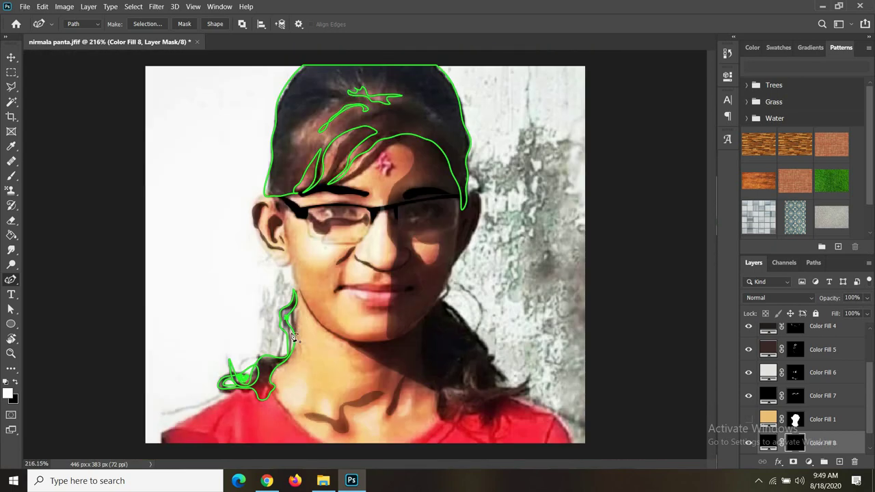
{"action": "scroll", "coordinate": [299, 302], "scroll_direction": "up", "scroll_amount": 4}
{"action": "left_click_drag", "start_coordinate": [292, 312], "coordinate": [272, 369]}
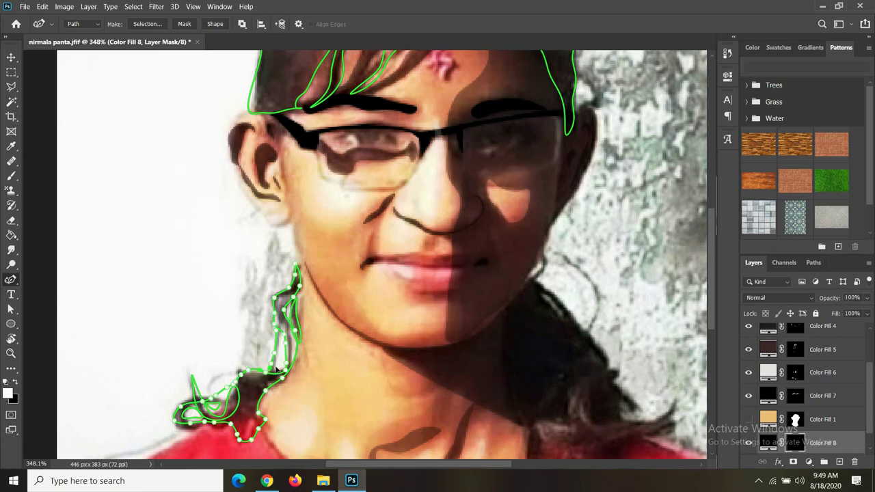
Step: Trace the hair falling over the right shoulder
{"action": "scroll", "coordinate": [240, 367], "scroll_direction": "down", "scroll_amount": 2}
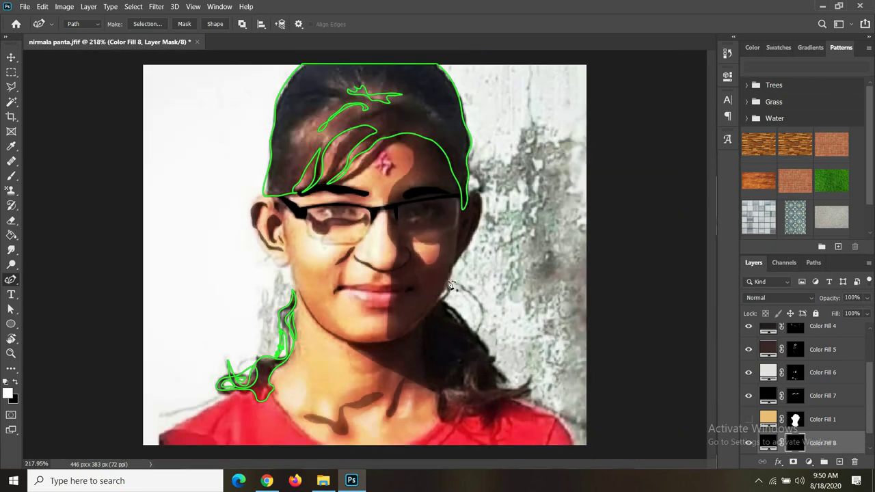
{"action": "left_click_drag", "start_coordinate": [450, 285], "coordinate": [493, 359]}
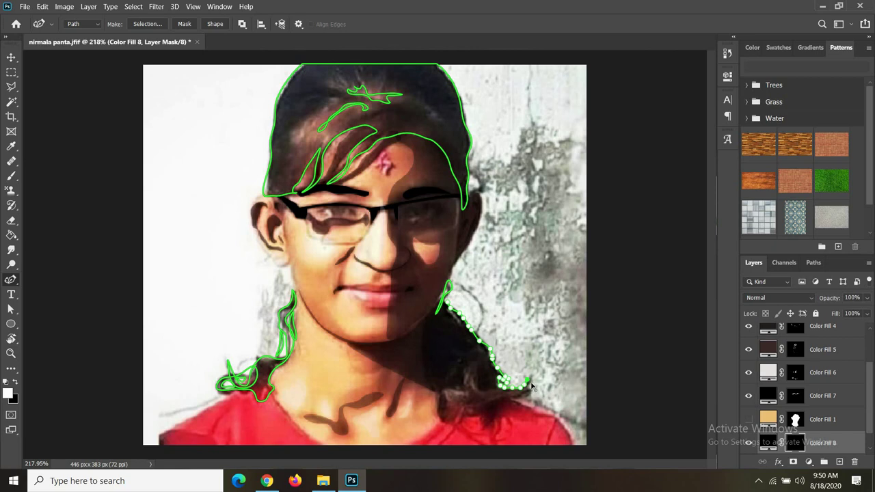
{"action": "mouse_move", "coordinate": [516, 400]}
{"action": "left_mouse_down"}
{"action": "mouse_move", "coordinate": [503, 429]}
{"action": "mouse_move", "coordinate": [441, 426]}
{"action": "left_mouse_up"}
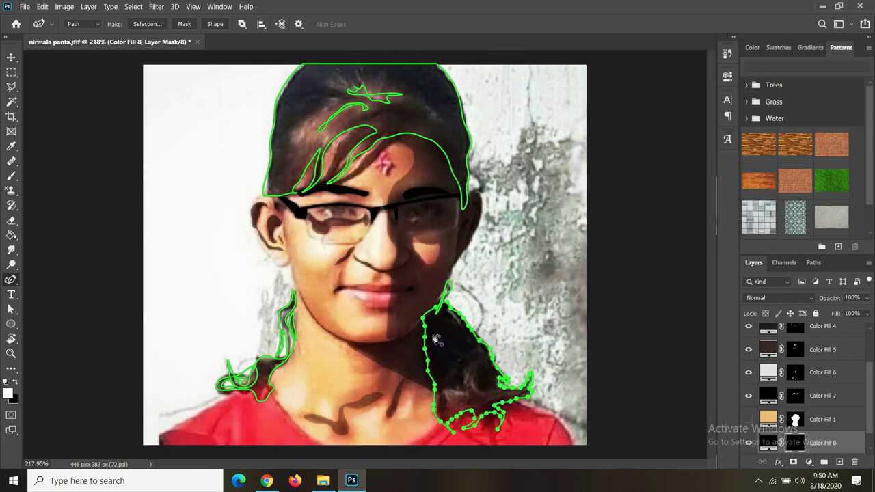
{"action": "scroll", "coordinate": [319, 277], "scroll_direction": "down", "scroll_amount": 2}
Step: Load the hair paths as a selection and fill Color Fill 8's mask to paint the hair black
{"action": "key", "text": "ctrl+Return"}
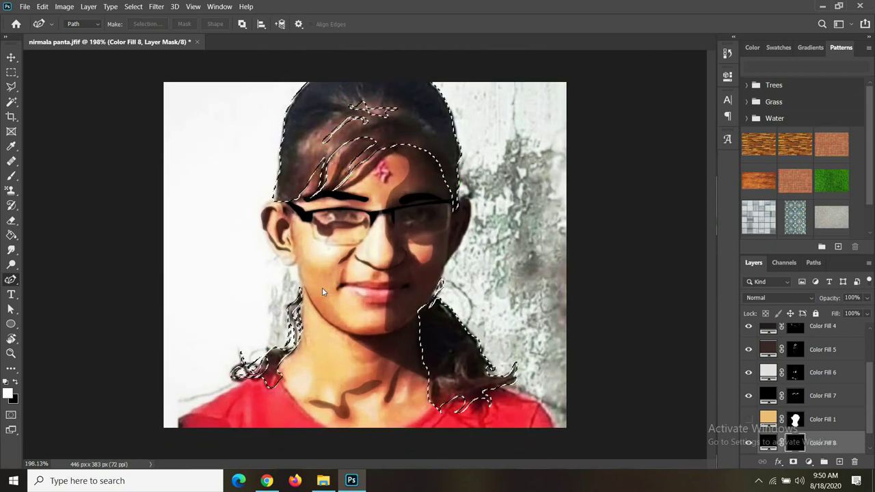
{"action": "key", "text": "alt+BackSpace"}
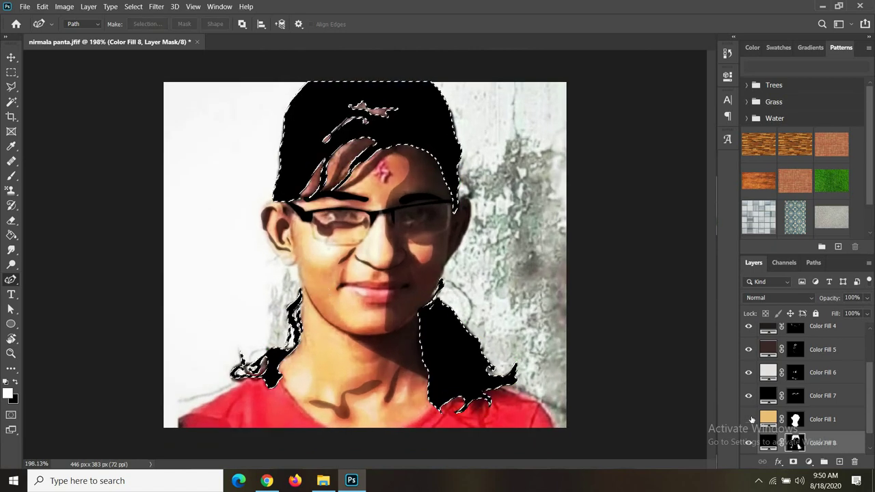
{"action": "left_click", "coordinate": [748, 419]}
{"action": "left_click", "coordinate": [748, 419]}
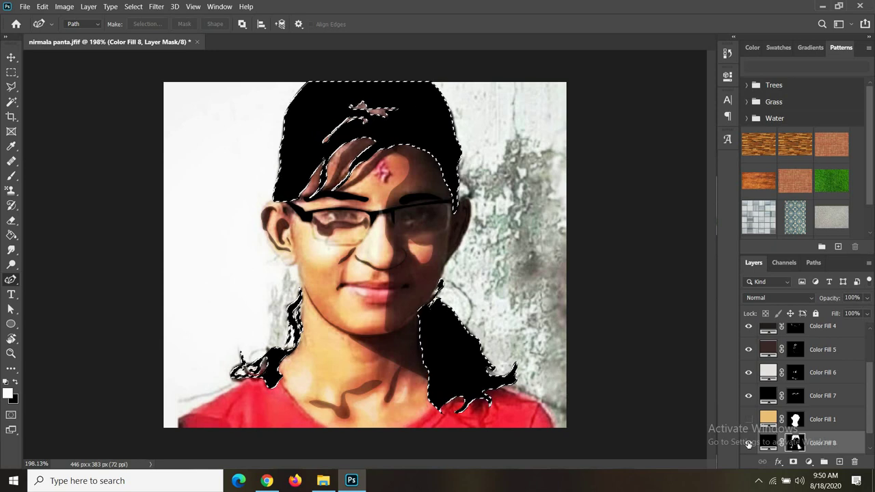
Step: Compare the hair with Color Fill 8 hidden, then lower its opacity to 27%
{"action": "left_click", "coordinate": [748, 442]}
{"action": "left_click", "coordinate": [749, 442]}
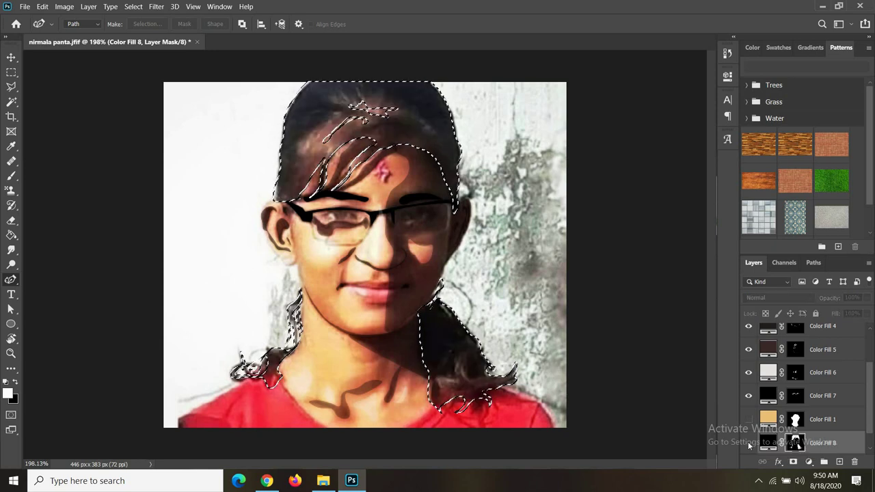
{"action": "scroll", "coordinate": [748, 443], "scroll_direction": "down", "scroll_amount": 1}
{"action": "left_click", "coordinate": [748, 443]}
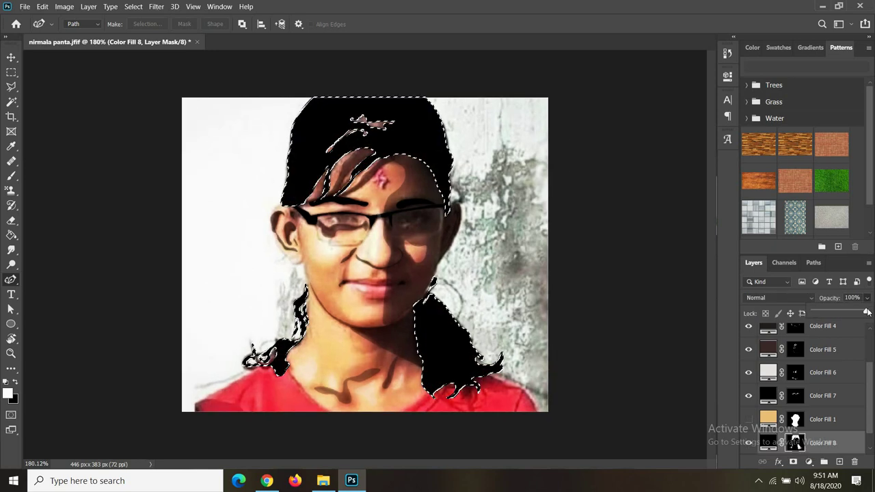
{"action": "left_click_drag", "start_coordinate": [867, 297], "coordinate": [827, 312]}
Step: Add a #515151 grey Solid Color fill layer with its mask inverted to black
{"action": "left_click", "coordinate": [11, 101]}
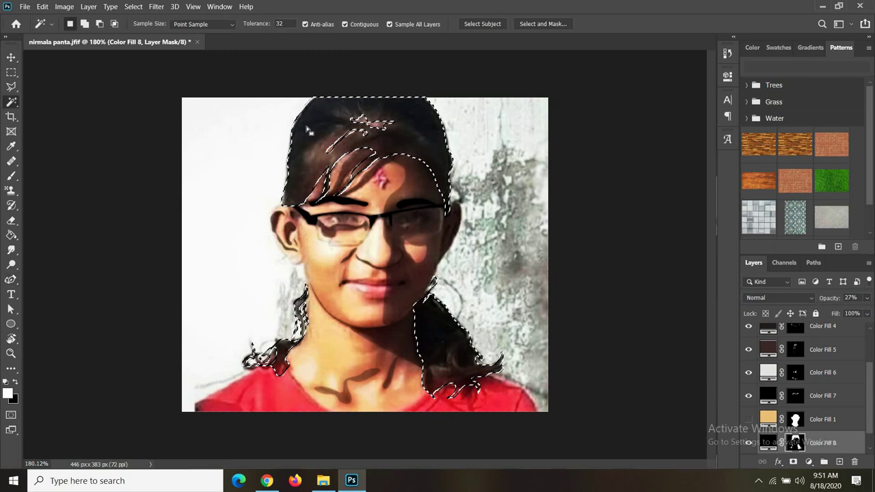
{"action": "key", "text": "ctrl+d"}
{"action": "left_click", "coordinate": [808, 462]}
{"action": "left_click", "coordinate": [803, 266]}
{"action": "mouse_move", "coordinate": [546, 334]}
{"action": "left_mouse_down"}
{"action": "mouse_move", "coordinate": [410, 313]}
{"action": "mouse_move", "coordinate": [412, 354]}
{"action": "left_mouse_up"}
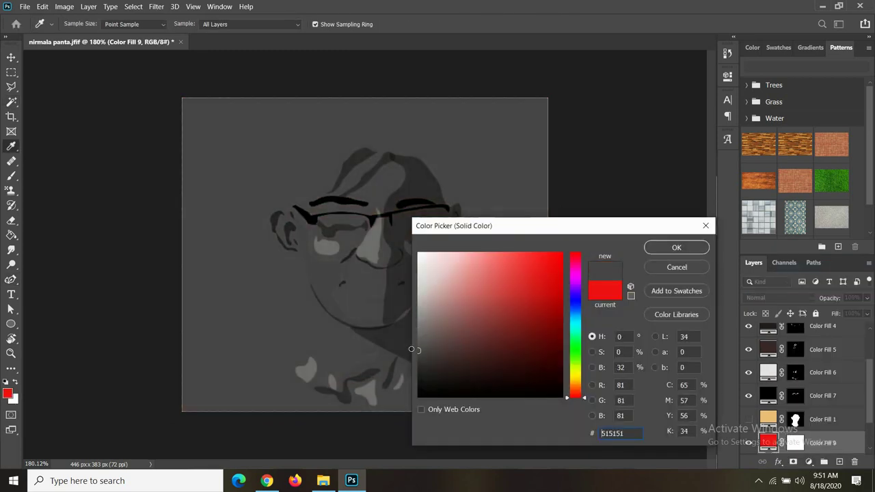
{"action": "left_click", "coordinate": [676, 247]}
{"action": "left_click", "coordinate": [795, 443]}
{"action": "key", "text": "ctrl+i"}
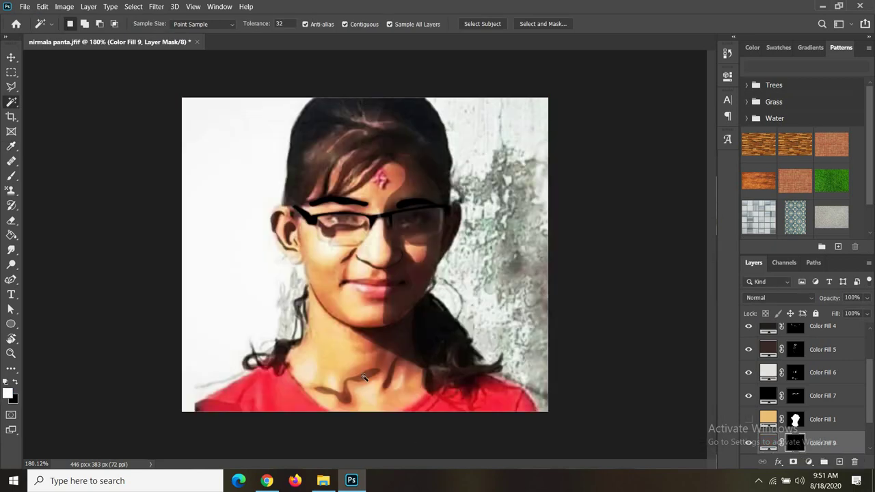
Step: Trace highlight-strand outlines on the right shoulder hair with the Pen tool
{"action": "left_click", "coordinate": [11, 280]}
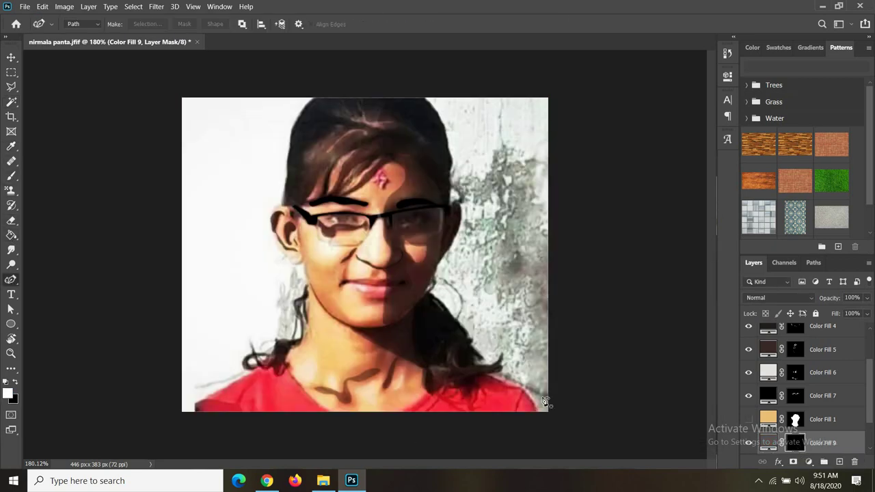
{"action": "left_click", "coordinate": [431, 365]}
{"action": "scroll", "coordinate": [437, 359], "scroll_direction": "up", "scroll_amount": 2}
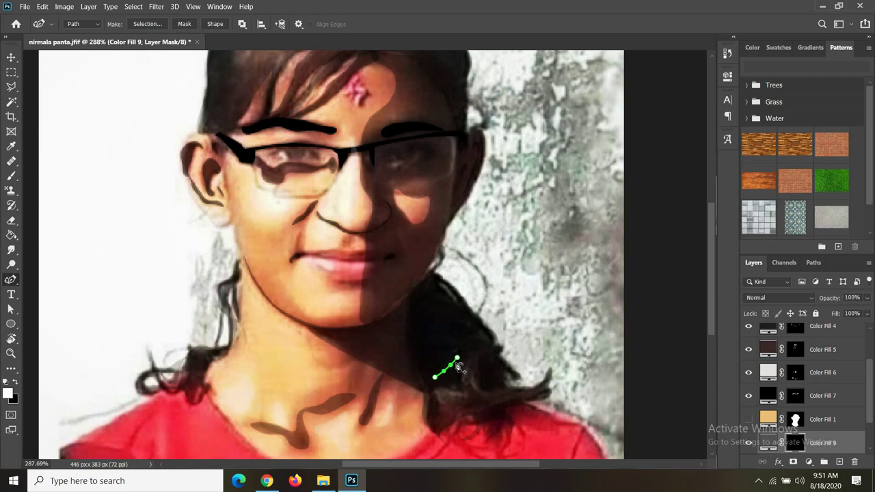
{"action": "left_click", "coordinate": [464, 360]}
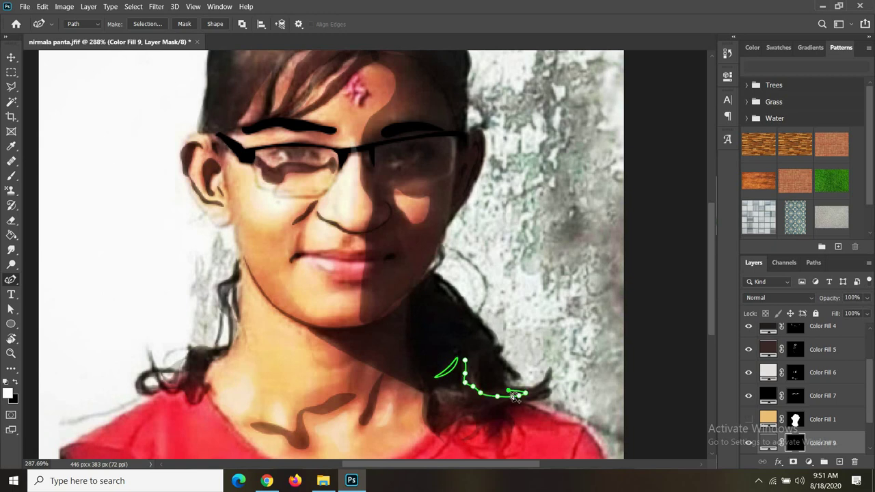
{"action": "scroll", "coordinate": [513, 396], "scroll_direction": "up", "scroll_amount": 1}
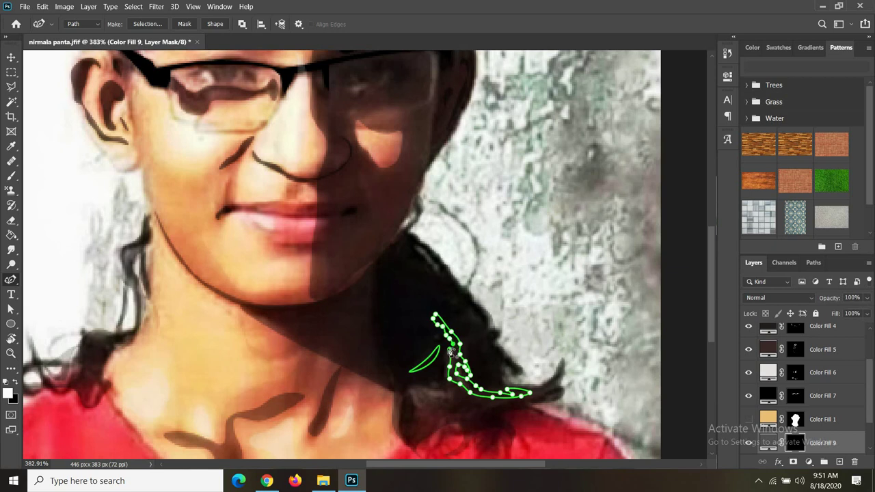
{"action": "left_click", "coordinate": [416, 392]}
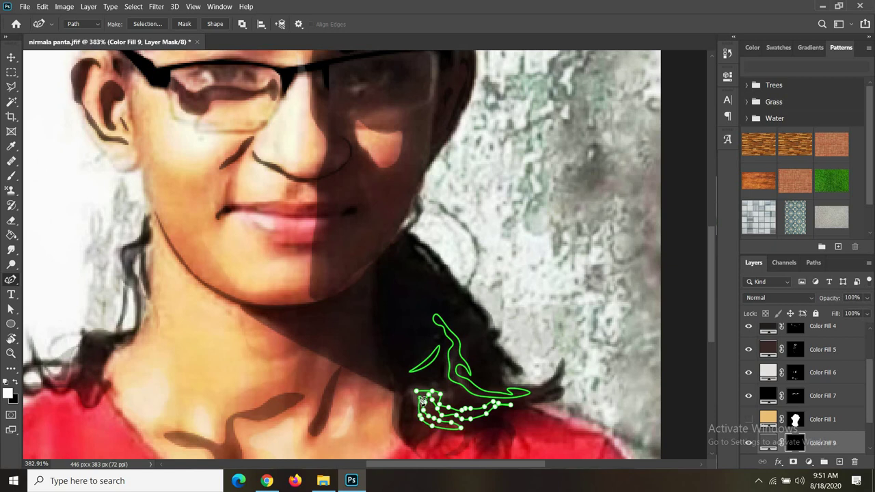
{"action": "scroll", "coordinate": [369, 388], "scroll_direction": "down", "scroll_amount": 1}
{"action": "scroll", "coordinate": [307, 388], "scroll_direction": "down", "scroll_amount": 1}
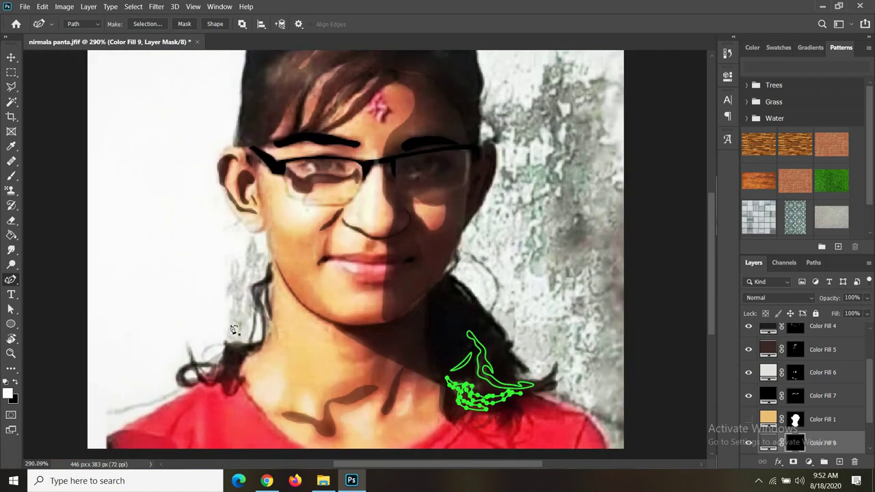
{"action": "scroll", "coordinate": [246, 388], "scroll_direction": "down", "scroll_amount": 1}
Step: Outline highlight strands on the left shoulder hair and along the forehead hairline
{"action": "left_click", "coordinate": [244, 361]}
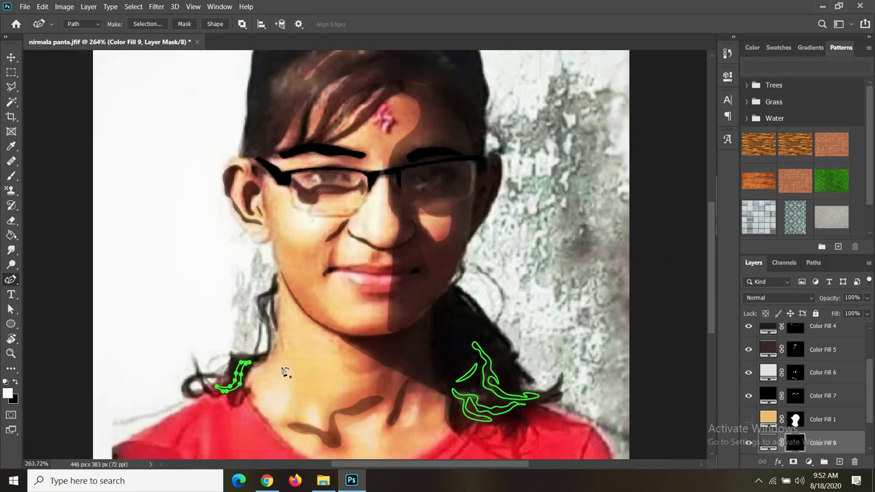
{"action": "scroll", "coordinate": [283, 367], "scroll_direction": "down", "scroll_amount": 1}
{"action": "scroll", "coordinate": [300, 110], "scroll_direction": "up", "scroll_amount": 1}
{"action": "left_click", "coordinate": [300, 110]}
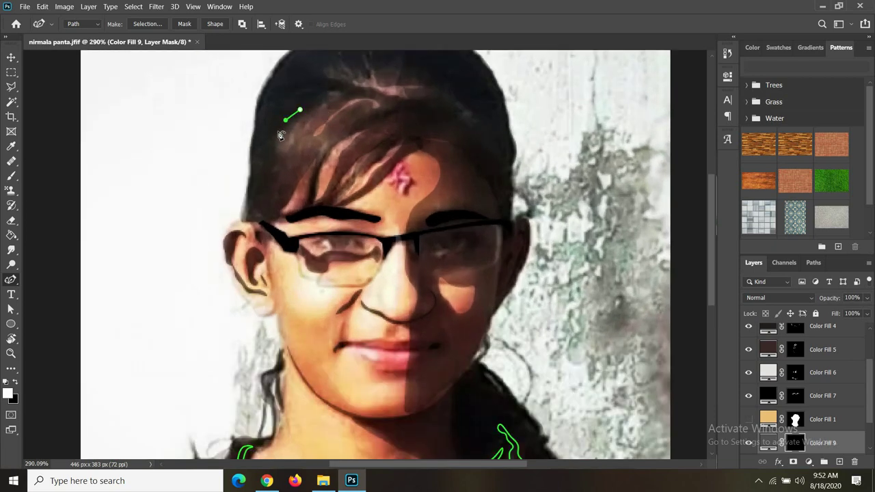
{"action": "left_click_drag", "start_coordinate": [258, 207], "coordinate": [262, 215]}
{"action": "left_click_drag", "start_coordinate": [291, 131], "coordinate": [335, 100]}
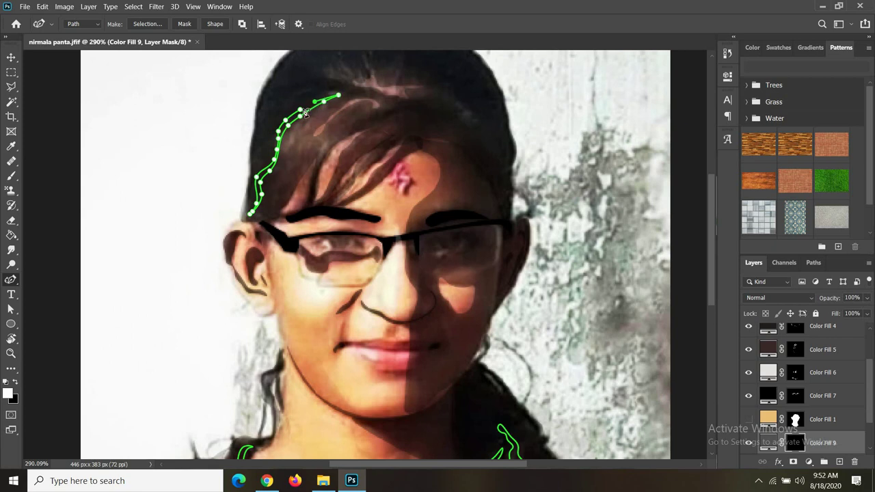
{"action": "left_click", "coordinate": [305, 113]}
{"action": "mouse_move", "coordinate": [285, 195]}
{"action": "left_mouse_down"}
{"action": "mouse_move", "coordinate": [318, 147]}
{"action": "mouse_move", "coordinate": [368, 112]}
{"action": "left_mouse_up"}
{"action": "left_click_drag", "start_coordinate": [318, 144], "coordinate": [332, 113]}
Step: Trace a leaf-shaped strand and a thin strand at the crown of the hair
{"action": "scroll", "coordinate": [333, 112], "scroll_direction": "down", "scroll_amount": 2}
{"action": "scroll", "coordinate": [334, 113], "scroll_direction": "down", "scroll_amount": 1}
{"action": "scroll", "coordinate": [333, 113], "scroll_direction": "down", "scroll_amount": 2}
{"action": "scroll", "coordinate": [333, 113], "scroll_direction": "up", "scroll_amount": 2}
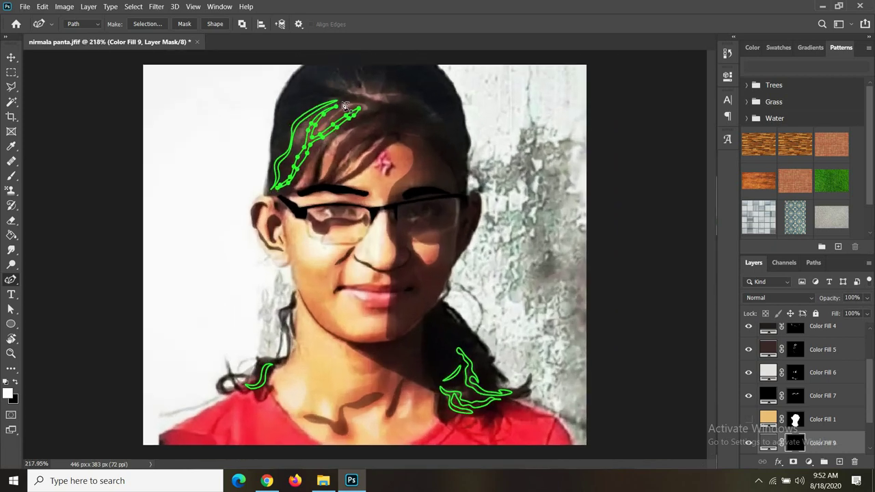
{"action": "left_click_drag", "start_coordinate": [339, 90], "coordinate": [355, 77]}
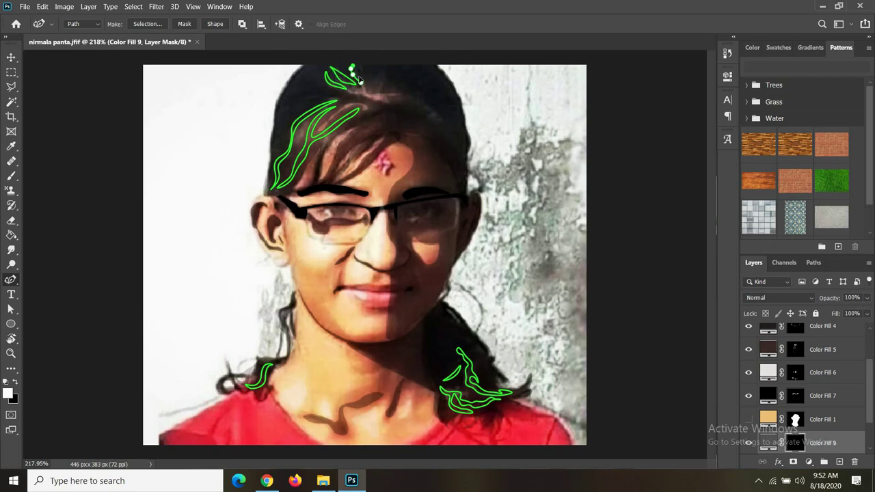
{"action": "left_click", "coordinate": [367, 85]}
{"action": "left_click_drag", "start_coordinate": [374, 88], "coordinate": [378, 84]}
{"action": "scroll", "coordinate": [383, 82], "scroll_direction": "up", "scroll_amount": 1}
{"action": "scroll", "coordinate": [376, 97], "scroll_direction": "up", "scroll_amount": 1}
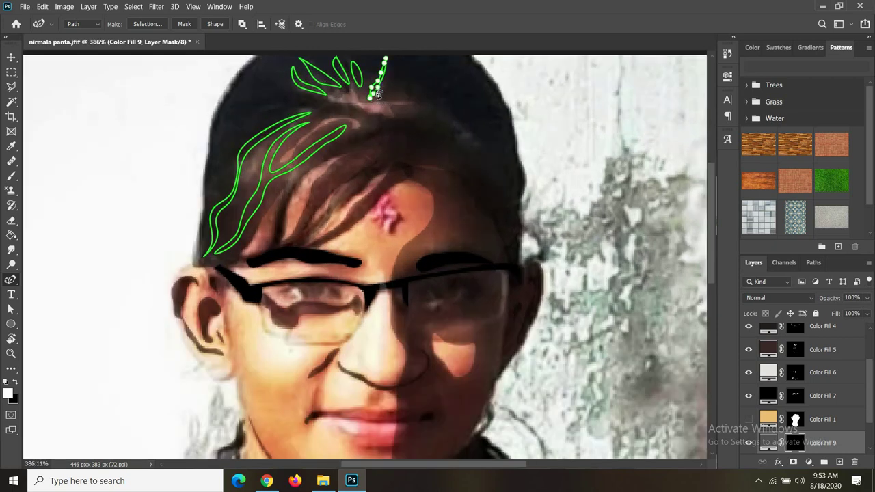
{"action": "scroll", "coordinate": [370, 100], "scroll_direction": "up", "scroll_amount": 2}
{"action": "scroll", "coordinate": [367, 107], "scroll_direction": "down", "scroll_amount": 2}
{"action": "left_click", "coordinate": [387, 100]}
{"action": "left_click", "coordinate": [394, 84]}
{"action": "left_click", "coordinate": [394, 62]}
{"action": "left_click", "coordinate": [389, 101]}
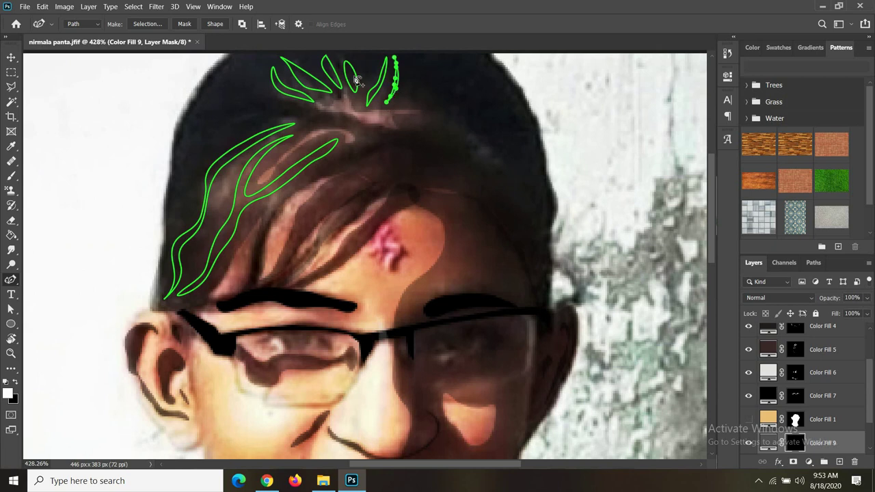
Step: Load all the traced strand outlines as a selection
{"action": "left_click", "coordinate": [278, 60], "text": "ctrl"}
{"action": "scroll", "coordinate": [305, 125], "scroll_direction": "down", "scroll_amount": 1}
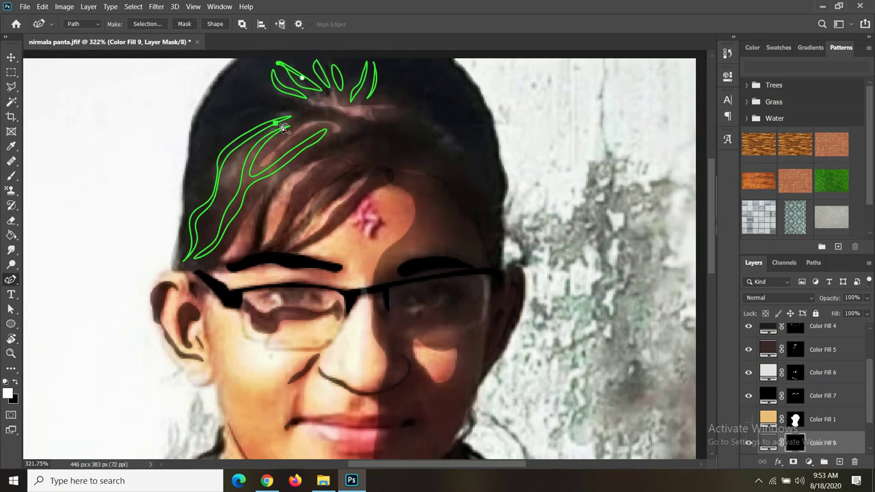
{"action": "scroll", "coordinate": [321, 130], "scroll_direction": "down", "scroll_amount": 1}
{"action": "key", "text": "ctrl+Return"}
Step: Show the strands in Color Fill 9's grey and set that layer's opacity to 47%
{"action": "left_click", "coordinate": [867, 314]}
{"action": "left_click", "coordinate": [748, 418]}
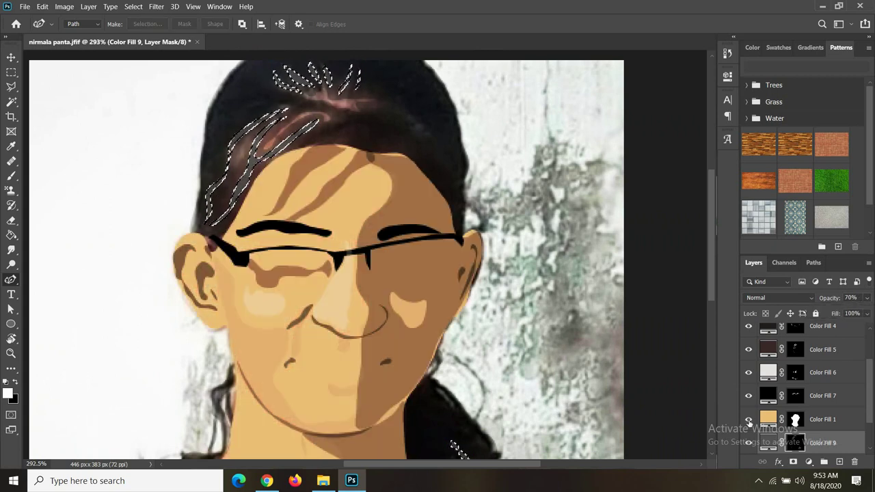
{"action": "scroll", "coordinate": [757, 378], "scroll_direction": "down", "scroll_amount": 1}
{"action": "scroll", "coordinate": [757, 378], "scroll_direction": "down", "scroll_amount": 1}
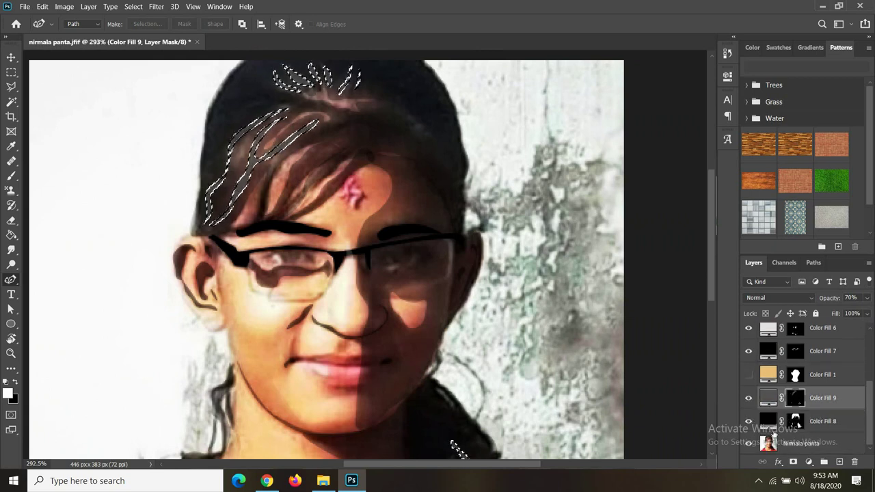
{"action": "left_click", "coordinate": [820, 421]}
{"action": "left_click", "coordinate": [867, 298]}
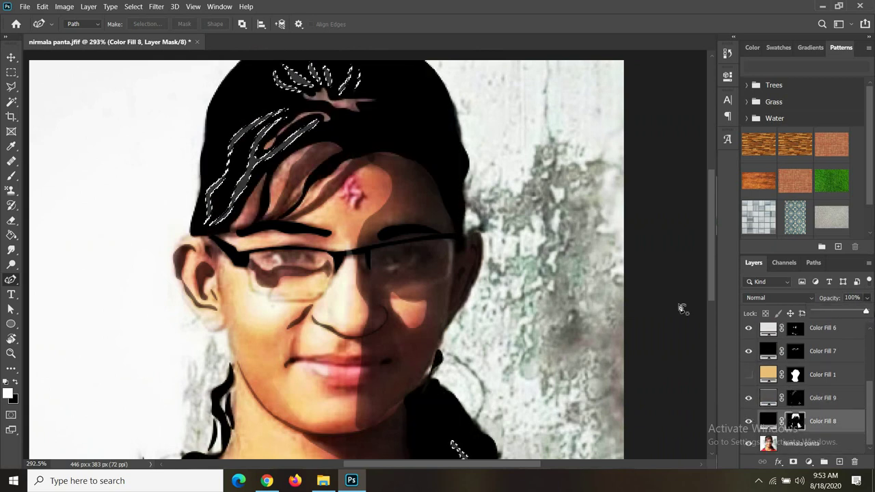
{"action": "left_click", "coordinate": [820, 398]}
{"action": "key", "text": "4"}
{"action": "key", "text": "7"}
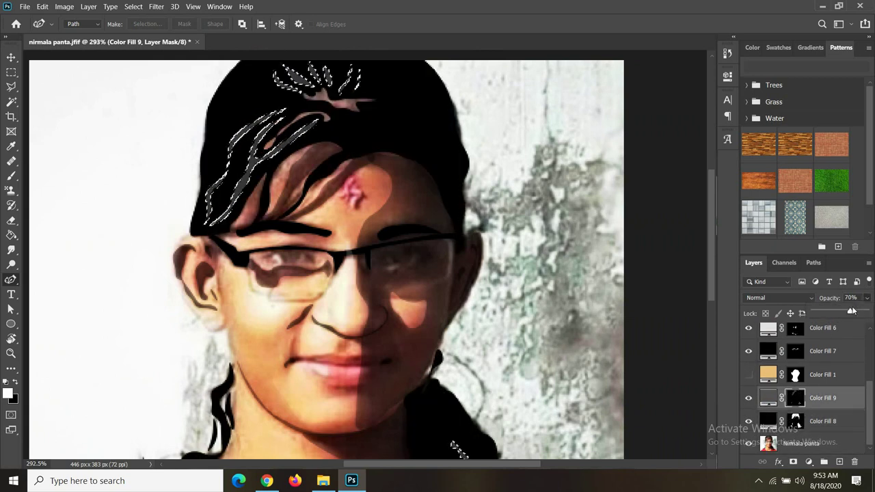
Step: Clear the strand selection and hide the black hair layer Color Fill 8
{"action": "key", "text": "w"}
{"action": "key", "text": "ctrl+d"}
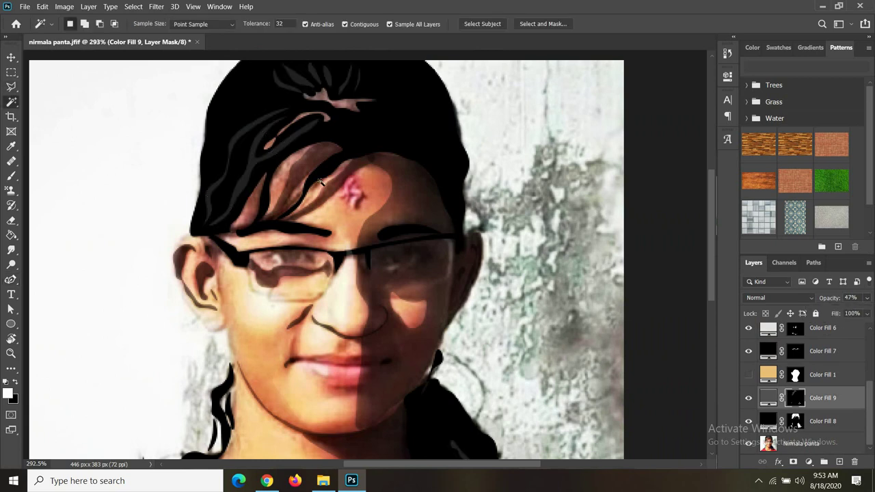
{"action": "scroll", "coordinate": [364, 254], "scroll_direction": "down", "scroll_amount": 3}
{"action": "scroll", "coordinate": [364, 254], "scroll_direction": "up", "scroll_amount": 2}
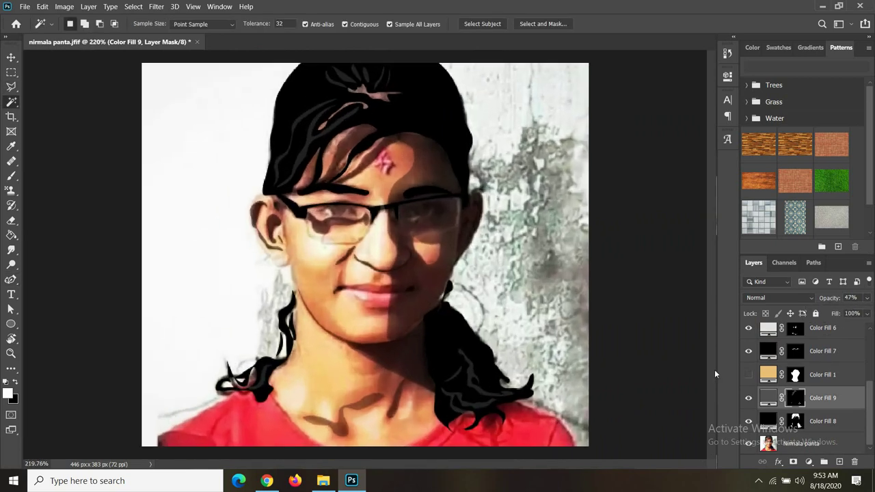
{"action": "left_click", "coordinate": [749, 421]}
{"action": "scroll", "coordinate": [414, 109], "scroll_direction": "up", "scroll_amount": 2}
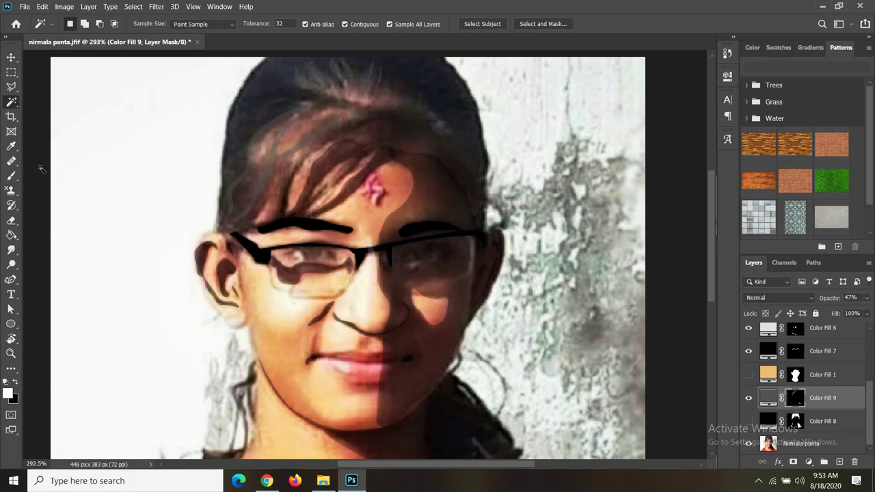
{"action": "left_click", "coordinate": [11, 280]}
Step: Trace a curved strand outline on the right hair and a narrow one on the left hairline
{"action": "left_click_drag", "start_coordinate": [425, 115], "coordinate": [459, 117]}
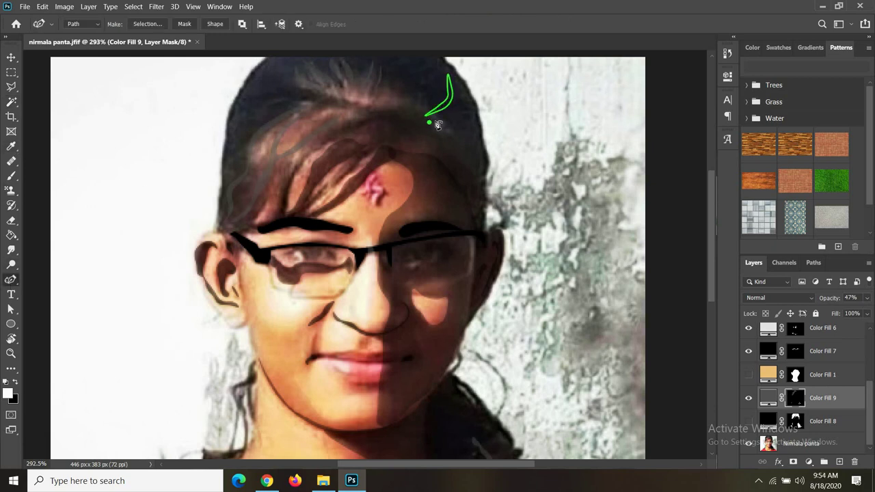
{"action": "left_click", "coordinate": [428, 124]}
{"action": "left_click_drag", "start_coordinate": [457, 149], "coordinate": [474, 164]}
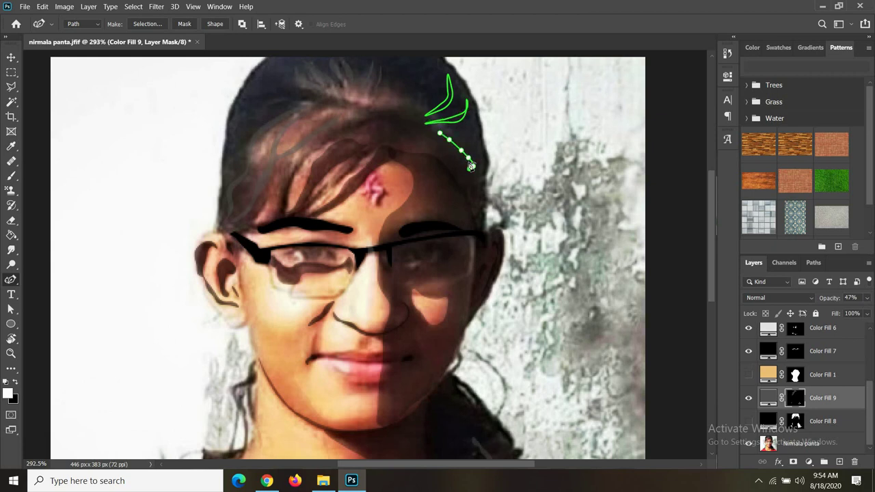
{"action": "left_click_drag", "start_coordinate": [479, 164], "coordinate": [479, 146]}
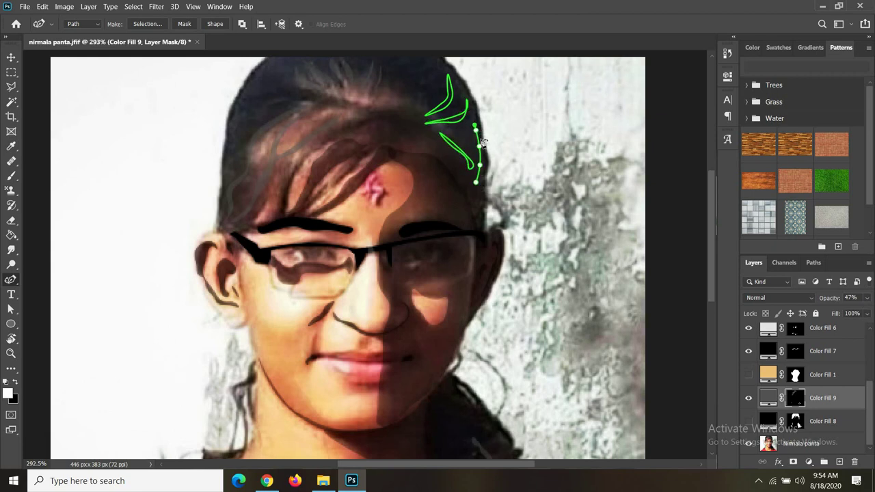
{"action": "left_click_drag", "start_coordinate": [477, 182], "coordinate": [481, 197]}
{"action": "left_click_drag", "start_coordinate": [240, 116], "coordinate": [237, 126]}
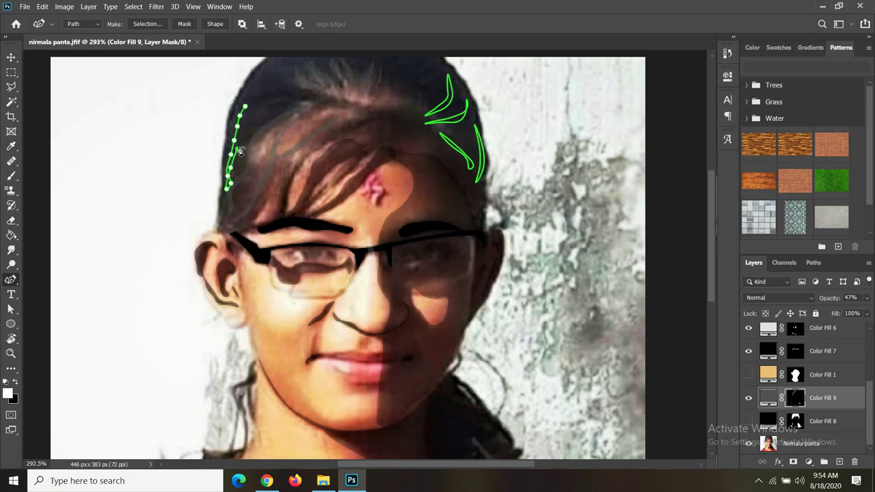
{"action": "left_click", "coordinate": [245, 106]}
{"action": "key", "text": "Return"}
Step: Trace a top crown strand, load the strands as a selection, then deselect
{"action": "left_click", "coordinate": [355, 60]}
{"action": "left_click", "coordinate": [280, 75]}
{"action": "left_click", "coordinate": [358, 83]}
{"action": "key", "text": "ctrl+Return"}
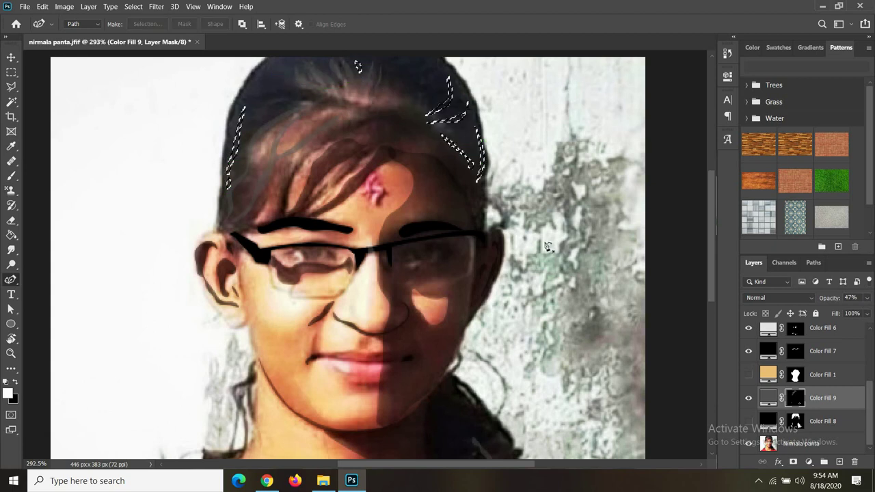
{"action": "key", "text": "w"}
{"action": "left_click", "coordinate": [236, 142]}
{"action": "key", "text": "ctrl+z"}
{"action": "key", "text": "ctrl+d"}
Step: Show the black hair layer again and briefly preview the skin fill layer
{"action": "left_click", "coordinate": [748, 421]}
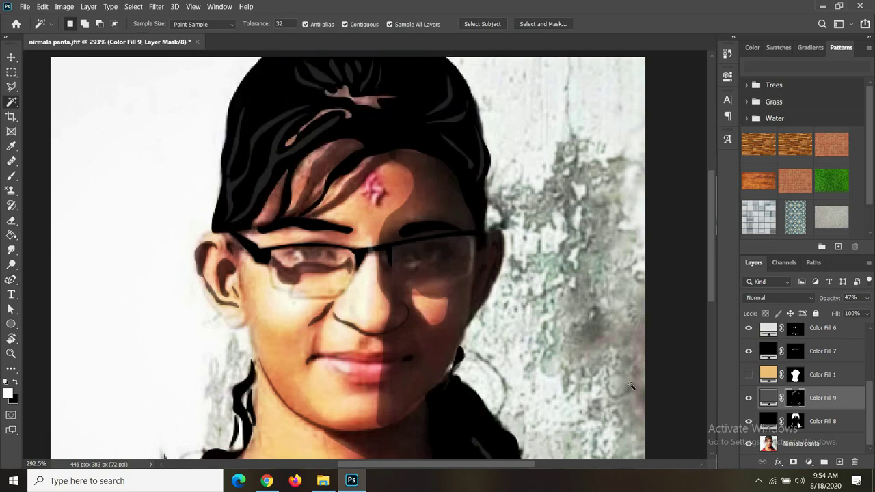
{"action": "scroll", "coordinate": [464, 351], "scroll_direction": "down", "scroll_amount": 5}
{"action": "scroll", "coordinate": [464, 351], "scroll_direction": "up", "scroll_amount": 5}
{"action": "scroll", "coordinate": [464, 351], "scroll_direction": "down", "scroll_amount": 3}
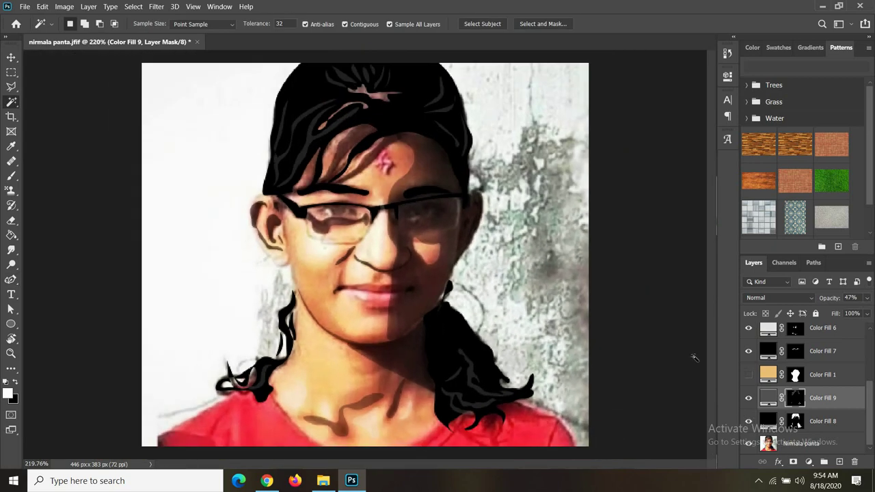
{"action": "left_click", "coordinate": [748, 375]}
{"action": "left_click", "coordinate": [748, 375]}
{"action": "scroll", "coordinate": [379, 105], "scroll_direction": "up", "scroll_amount": 3}
{"action": "scroll", "coordinate": [379, 104], "scroll_direction": "up", "scroll_amount": 2}
Step: Select the light patch at the crown, select Color Fill 2 and Color Fill 4, then deselect
{"action": "left_click", "coordinate": [375, 118]}
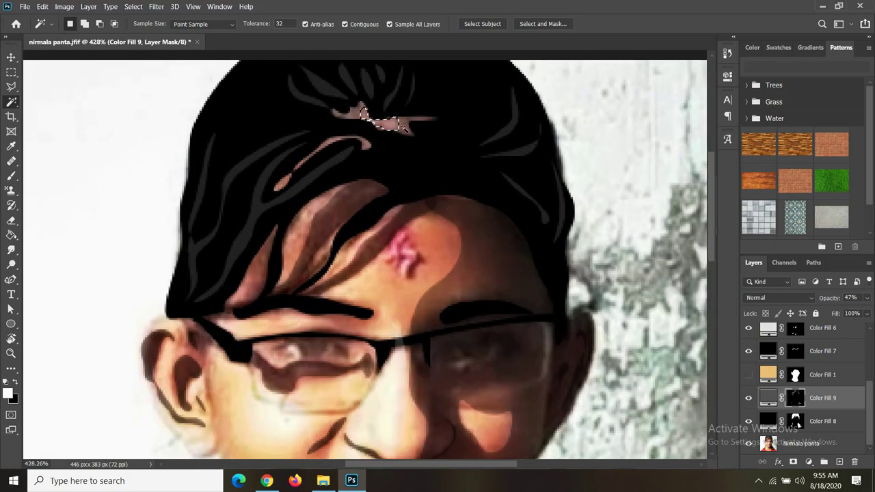
{"action": "left_click", "coordinate": [11, 280]}
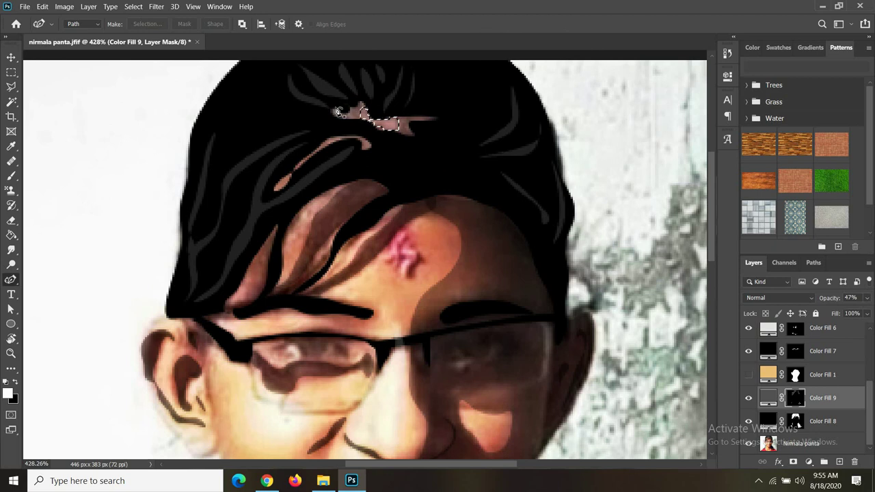
{"action": "scroll", "coordinate": [779, 387], "scroll_direction": "up", "scroll_amount": 3}
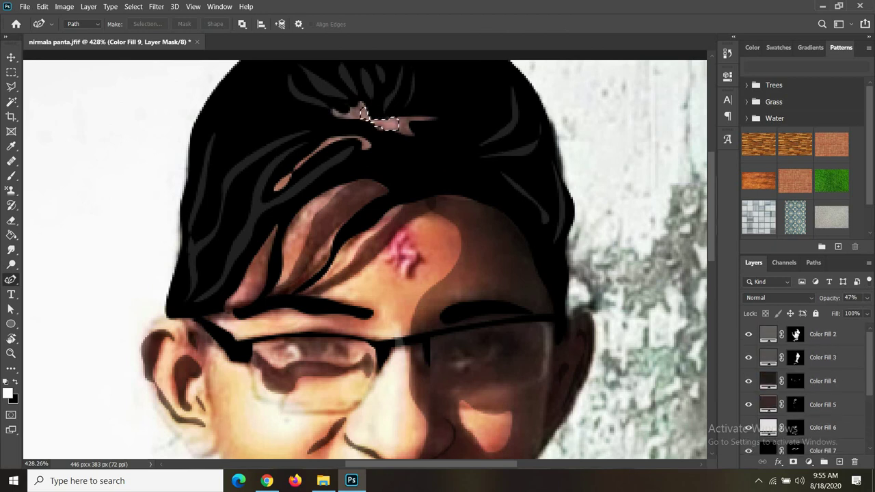
{"action": "left_click", "coordinate": [820, 333]}
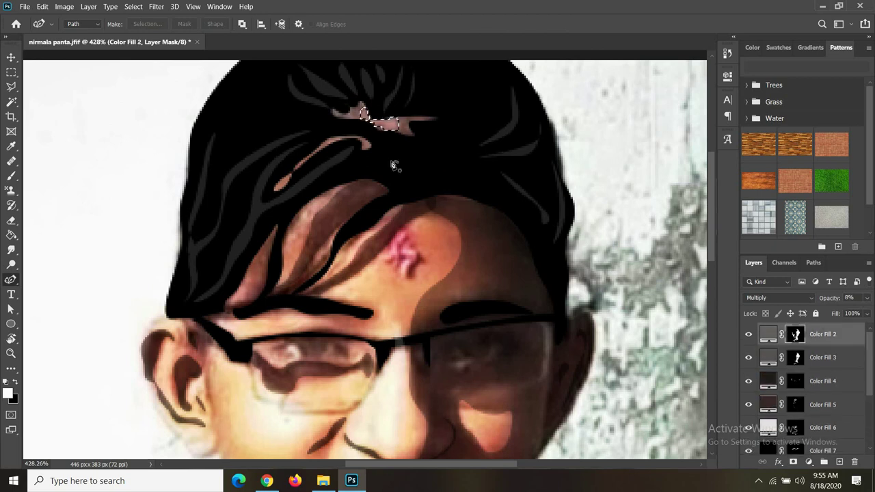
{"action": "left_click", "coordinate": [793, 382]}
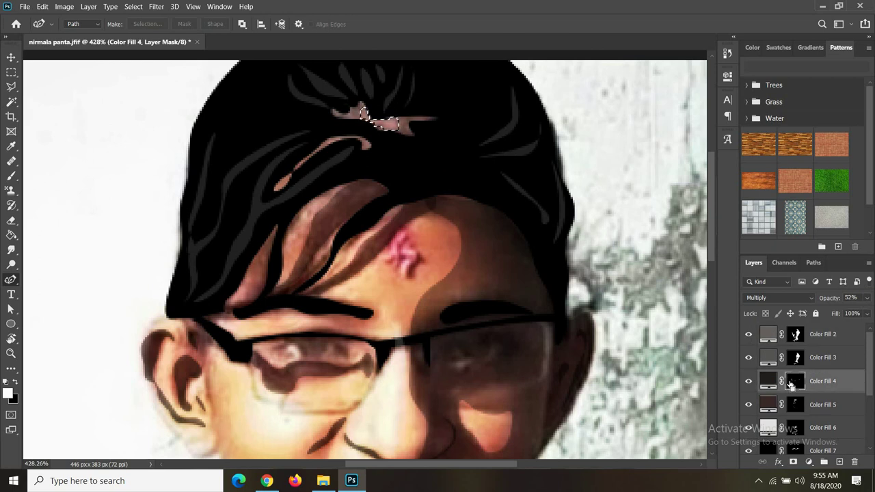
{"action": "key", "text": "w"}
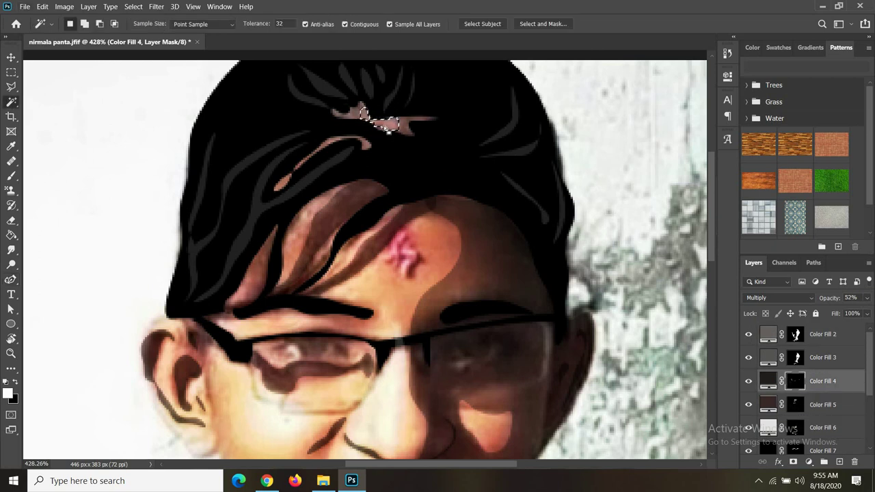
{"action": "key", "text": "ctrl+d"}
Step: Add a new Solid Color fill layer directly above Color Fill 8
{"action": "scroll", "coordinate": [806, 383], "scroll_direction": "down", "scroll_amount": 3}
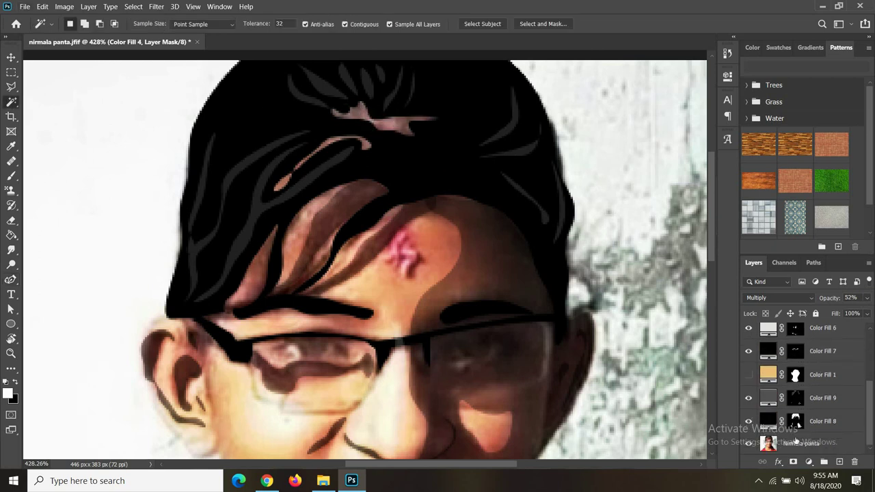
{"action": "left_click", "coordinate": [819, 421]}
{"action": "left_click", "coordinate": [808, 462]}
{"action": "left_click", "coordinate": [788, 261]}
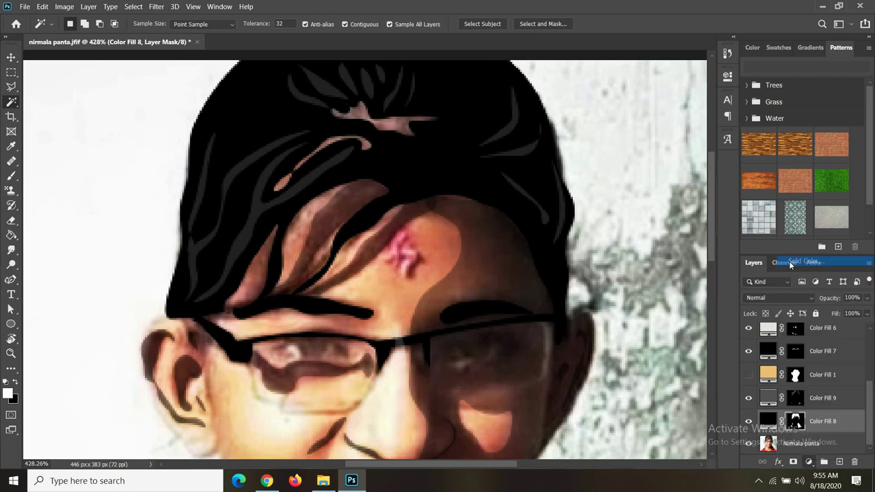
Step: Add a #6b4646 reddish-brown fill layer with a black mask and outline the first hair highlight
{"action": "left_click", "coordinate": [468, 336]}
{"action": "left_click", "coordinate": [676, 247]}
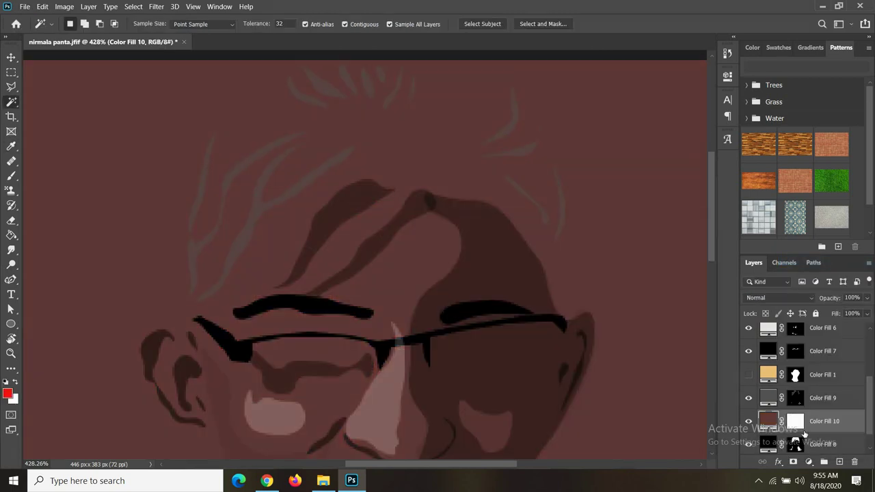
{"action": "left_click", "coordinate": [794, 421]}
{"action": "key", "text": "ctrl+i"}
{"action": "left_click", "coordinate": [11, 278]}
{"action": "left_click", "coordinate": [332, 110]}
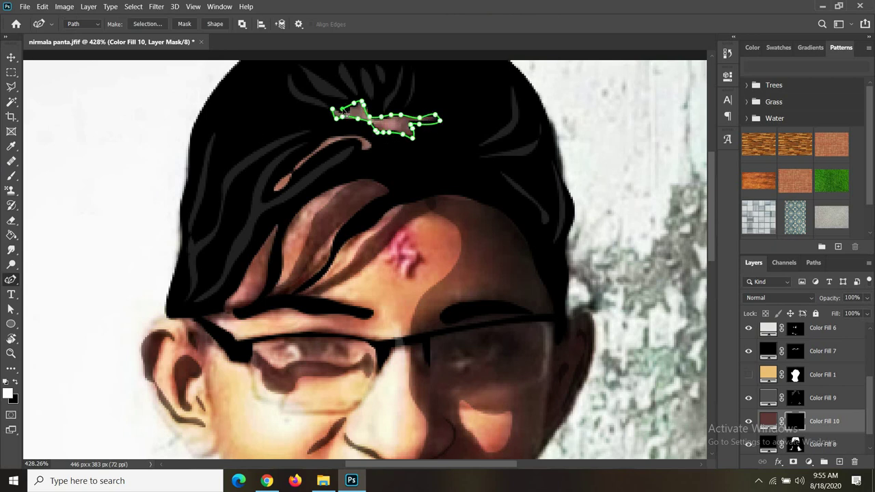
{"action": "left_click", "coordinate": [334, 108]}
Step: Trace the lower hair strand and load both strand outlines as a selection
{"action": "left_click", "coordinate": [274, 186]}
{"action": "left_click", "coordinate": [301, 154]}
{"action": "left_click", "coordinate": [312, 142]}
{"action": "left_click", "coordinate": [327, 134]}
{"action": "left_click", "coordinate": [338, 134]}
{"action": "left_click", "coordinate": [326, 148]}
{"action": "left_click", "coordinate": [315, 157]}
{"action": "left_click", "coordinate": [301, 171]}
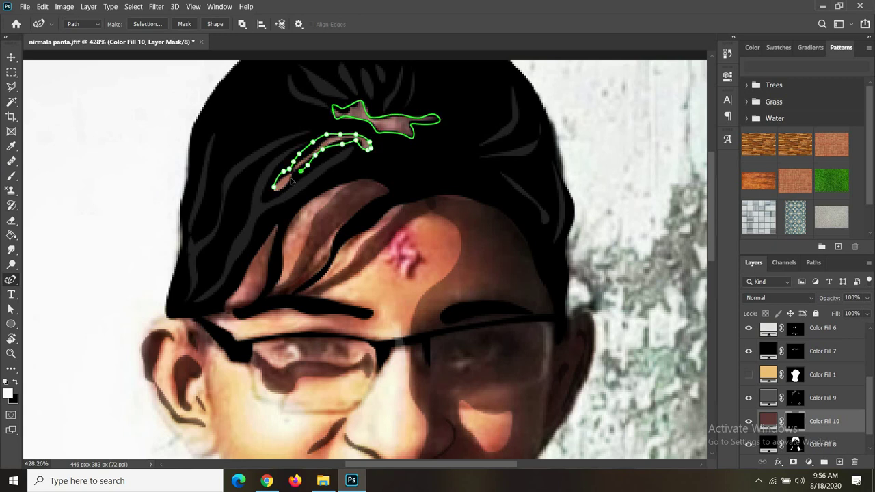
{"action": "left_click", "coordinate": [273, 187]}
{"action": "key", "text": "ctrl+Return"}
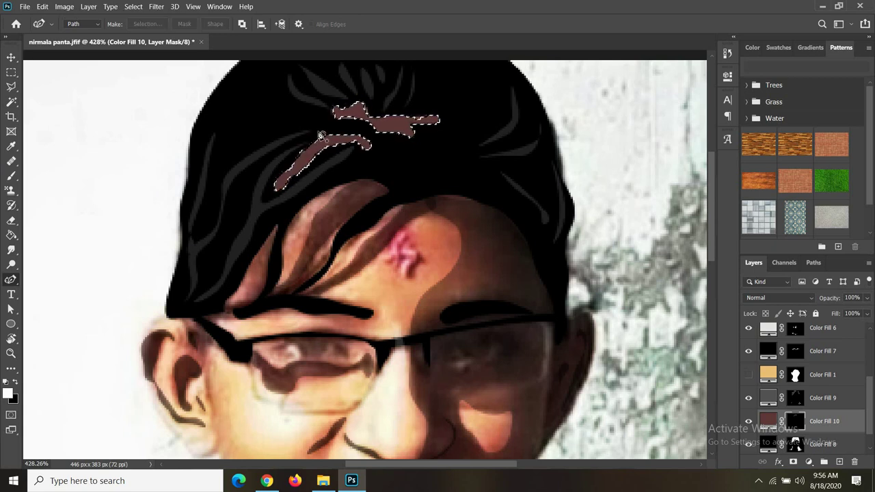
Step: Set the strand layer to 58% opacity in Difference blend mode
{"action": "left_click_drag", "start_coordinate": [822, 300], "coordinate": [804, 295]}
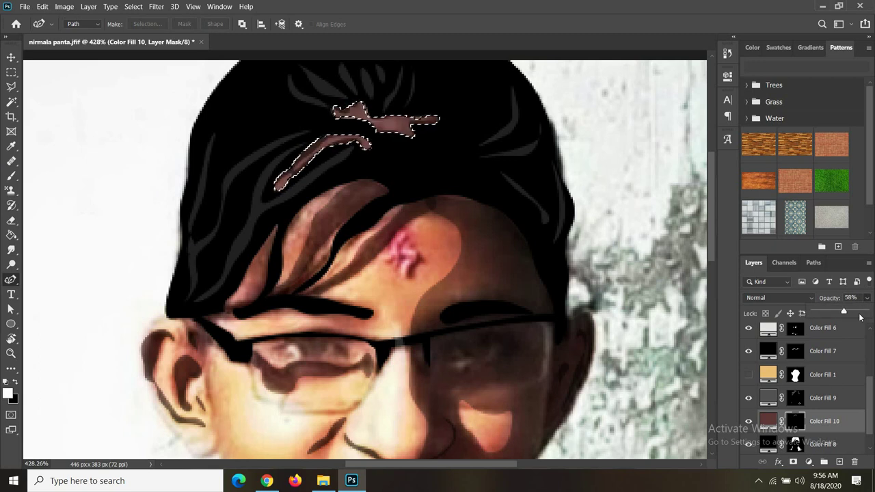
{"action": "left_click", "coordinate": [805, 297]}
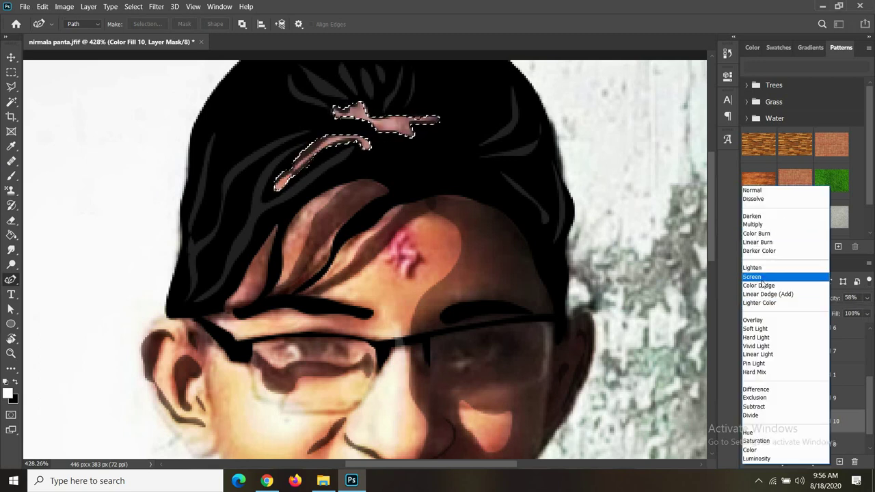
{"action": "left_click", "coordinate": [756, 389]}
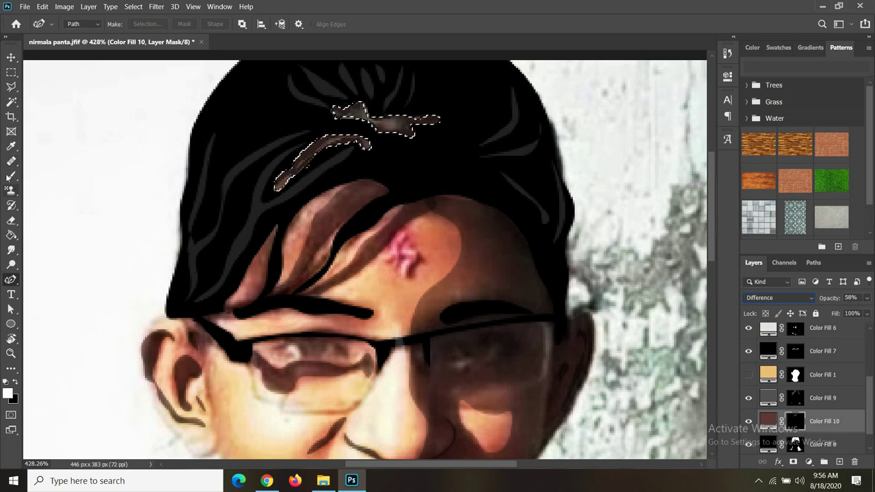
Step: On the black hair layer Color Fill 8, outline the top hair strands as a selection
{"action": "left_click", "coordinate": [12, 102]}
{"action": "key", "text": "ctrl+0"}
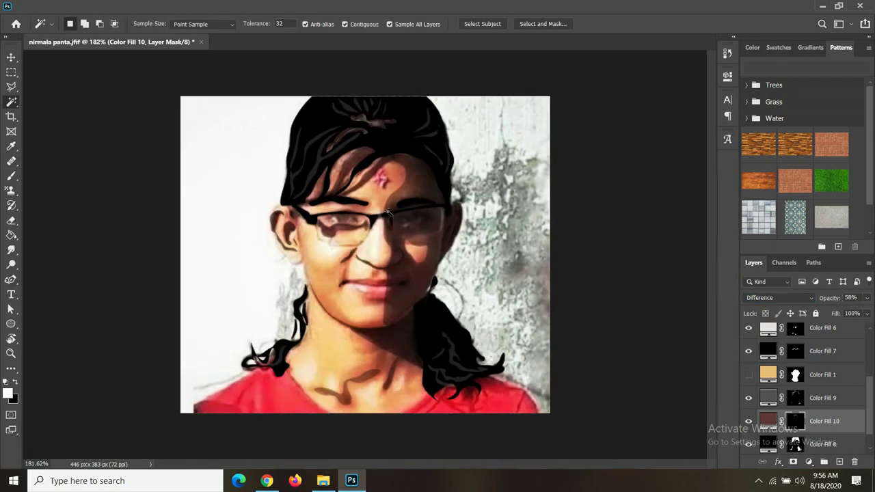
{"action": "scroll", "coordinate": [368, 115], "scroll_direction": "up", "scroll_amount": 1}
{"action": "scroll", "coordinate": [367, 115], "scroll_direction": "up", "scroll_amount": 1}
{"action": "scroll", "coordinate": [367, 115], "scroll_direction": "up", "scroll_amount": 1}
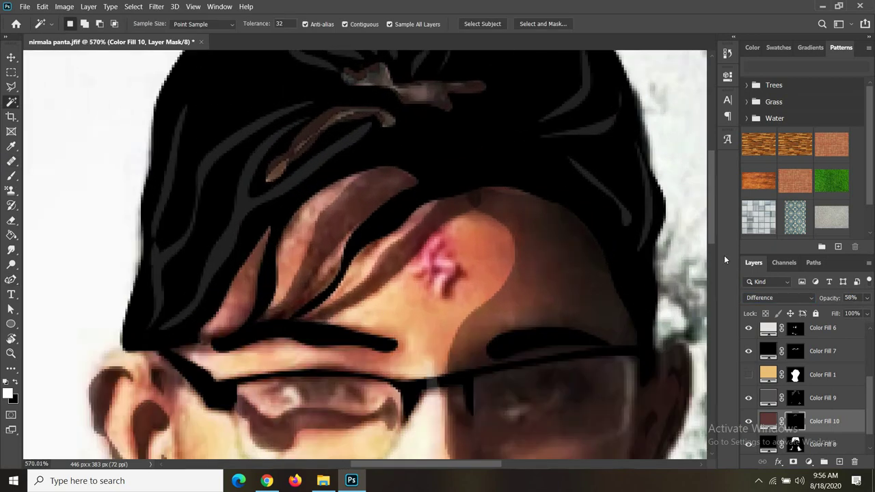
{"action": "left_click", "coordinate": [796, 442]}
{"action": "key", "text": "p"}
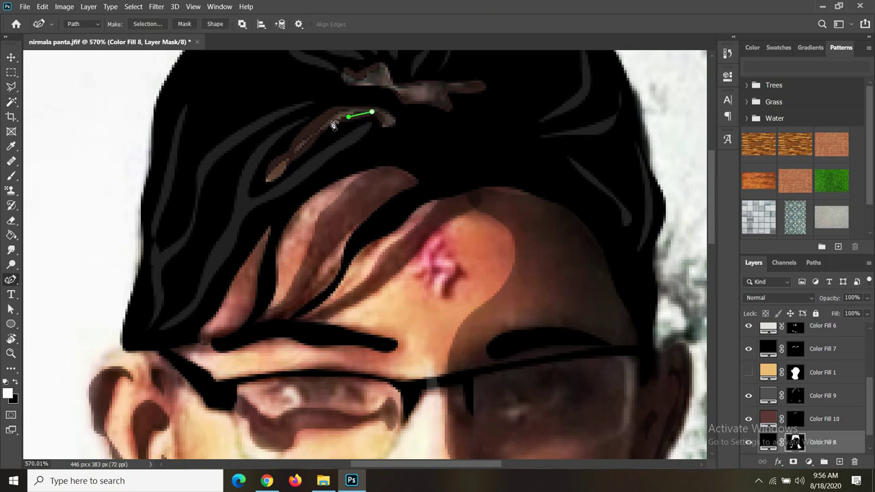
{"action": "left_click_drag", "start_coordinate": [441, 97], "coordinate": [481, 87]}
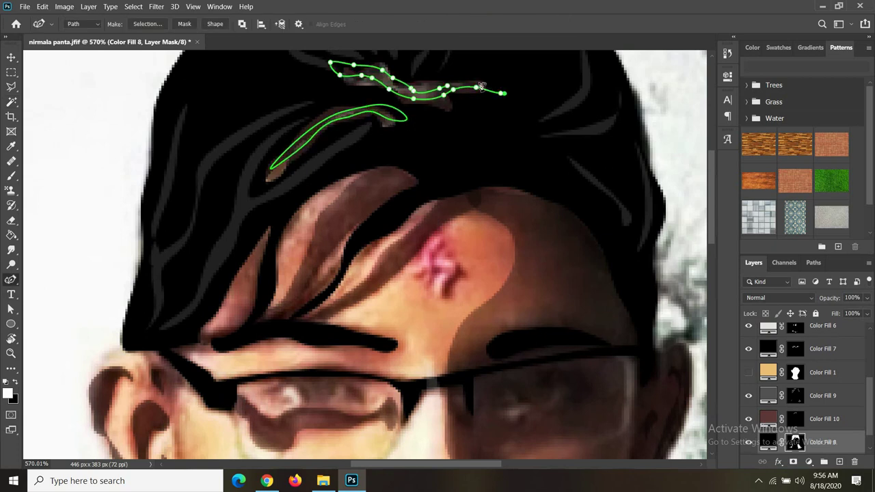
{"action": "key", "text": "ctrl+Return"}
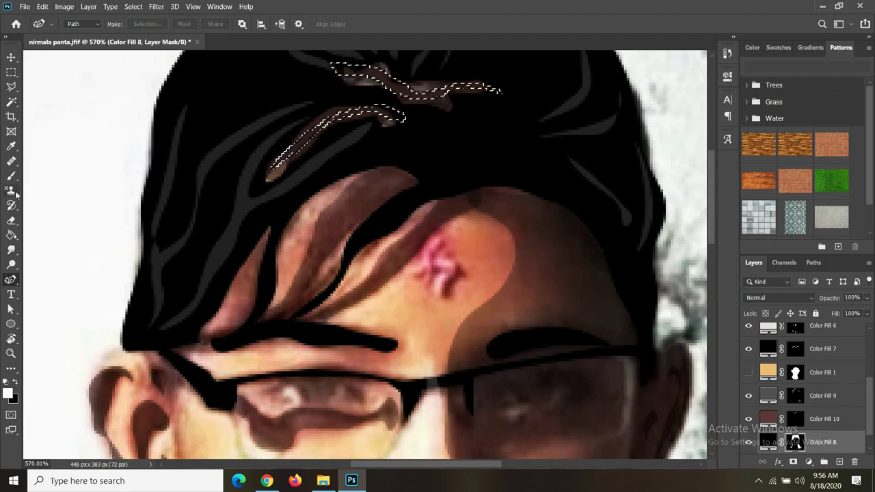
Step: Show, select and then hide the skin fill layer Color Fill 1
{"action": "left_click", "coordinate": [11, 101]}
{"action": "scroll", "coordinate": [387, 196], "scroll_direction": "down", "scroll_amount": 5}
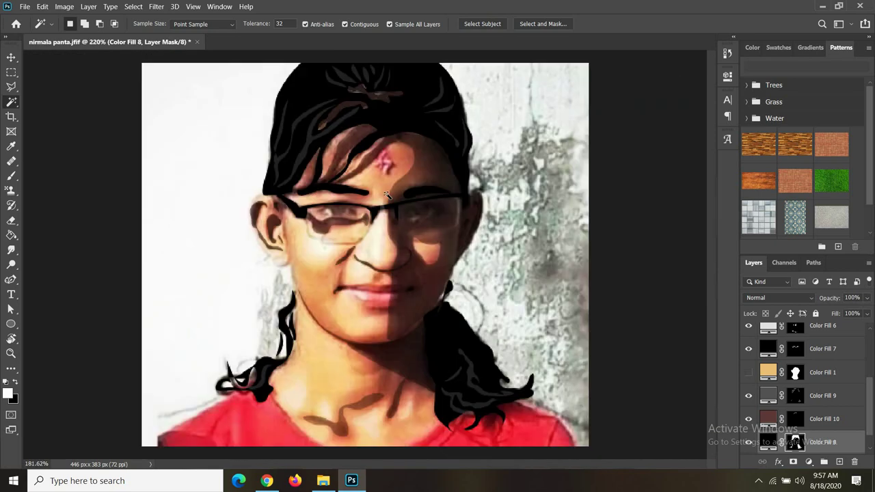
{"action": "scroll", "coordinate": [387, 195], "scroll_direction": "down", "scroll_amount": 1}
{"action": "left_click", "coordinate": [748, 372]}
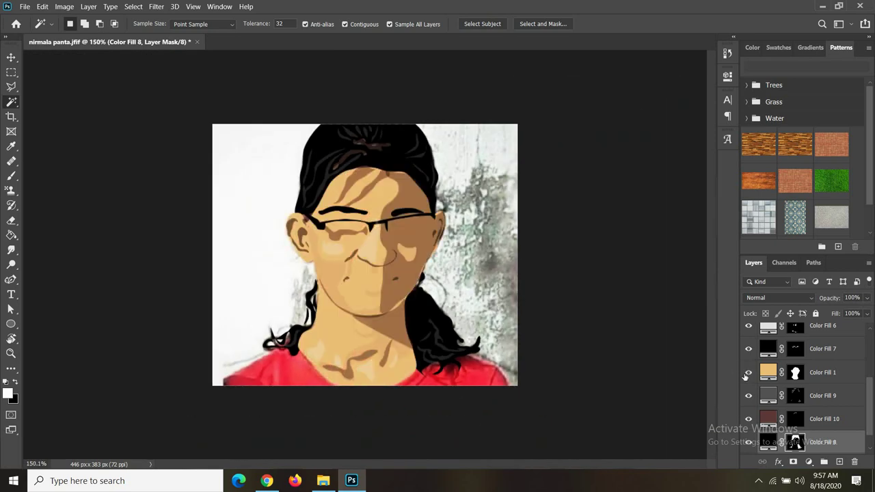
{"action": "scroll", "coordinate": [769, 375], "scroll_direction": "down", "scroll_amount": 1}
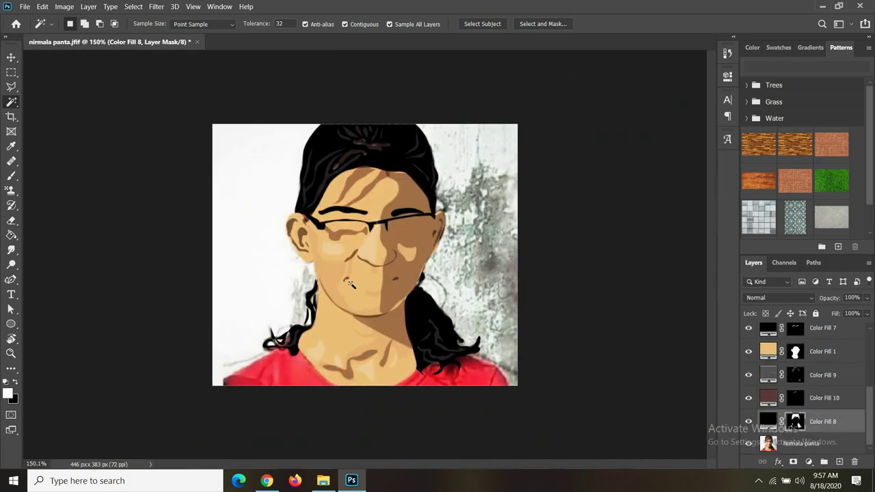
{"action": "scroll", "coordinate": [351, 285], "scroll_direction": "up", "scroll_amount": 2}
{"action": "scroll", "coordinate": [801, 398], "scroll_direction": "up", "scroll_amount": 2}
{"action": "left_click", "coordinate": [800, 399]}
{"action": "left_click", "coordinate": [747, 398]}
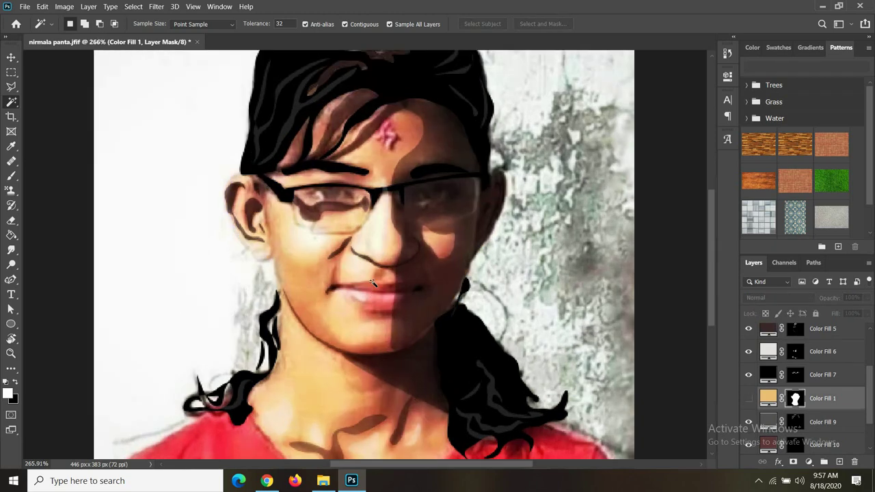
{"action": "scroll", "coordinate": [367, 254], "scroll_direction": "up", "scroll_amount": 2}
Step: Add a white #ffffff Solid Color fill layer with a black mask
{"action": "left_click", "coordinate": [807, 461]}
{"action": "left_click", "coordinate": [802, 263]}
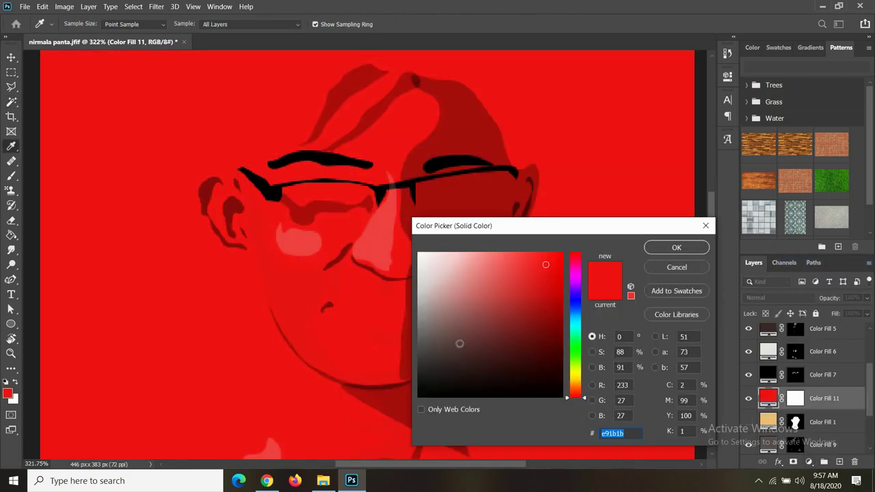
{"action": "type", "text": "ffffff"}
{"action": "left_click", "coordinate": [675, 247]}
{"action": "key", "text": "ctrl+i"}
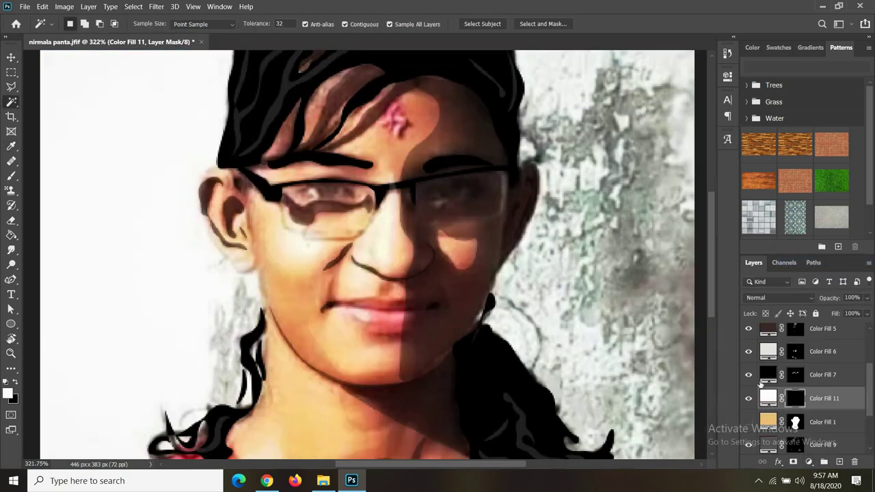
{"action": "scroll", "coordinate": [204, 198], "scroll_direction": "up", "scroll_amount": 2}
Step: Pen-outline the whites of the left and right eyes
{"action": "key", "text": "p"}
{"action": "left_click", "coordinate": [282, 207]}
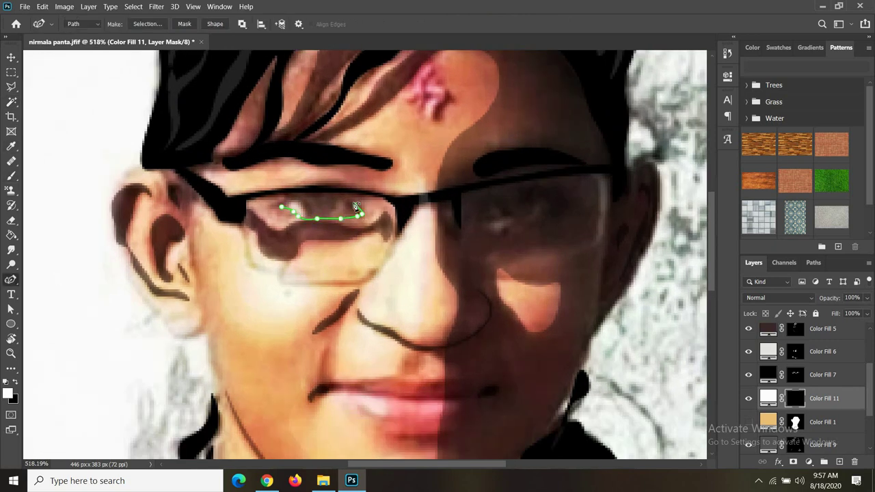
{"action": "left_click", "coordinate": [282, 206]}
{"action": "left_click", "coordinate": [480, 216]}
{"action": "left_click", "coordinate": [489, 205]}
{"action": "left_click", "coordinate": [497, 199]}
{"action": "left_click", "coordinate": [543, 197]}
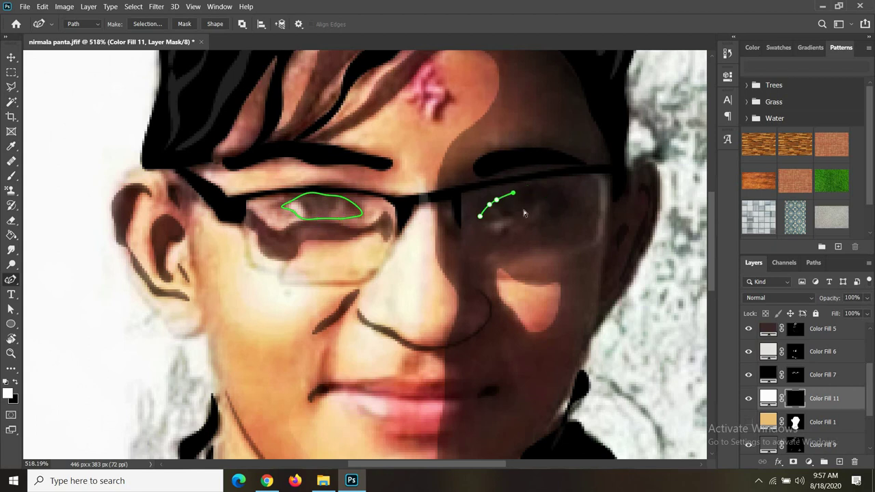
{"action": "left_click", "coordinate": [531, 190]}
{"action": "left_click", "coordinate": [546, 196]}
{"action": "left_click", "coordinate": [559, 203]}
{"action": "left_click", "coordinate": [511, 219]}
{"action": "left_click", "coordinate": [480, 216]}
Step: Fill both eye-white shapes in the mask, set opacity to 16%, and deselect
{"action": "key", "text": "ctrl+Return"}
{"action": "key", "text": "alt+BackSpace"}
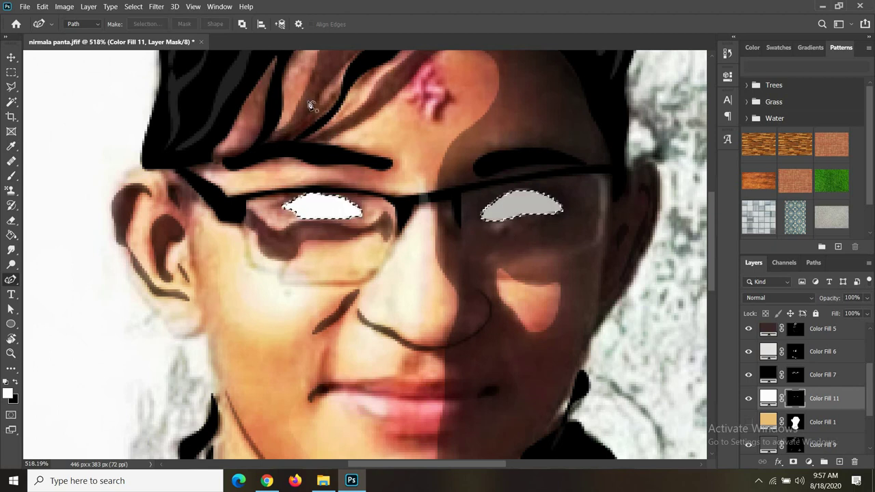
{"action": "left_click_drag", "start_coordinate": [868, 298], "coordinate": [823, 311]}
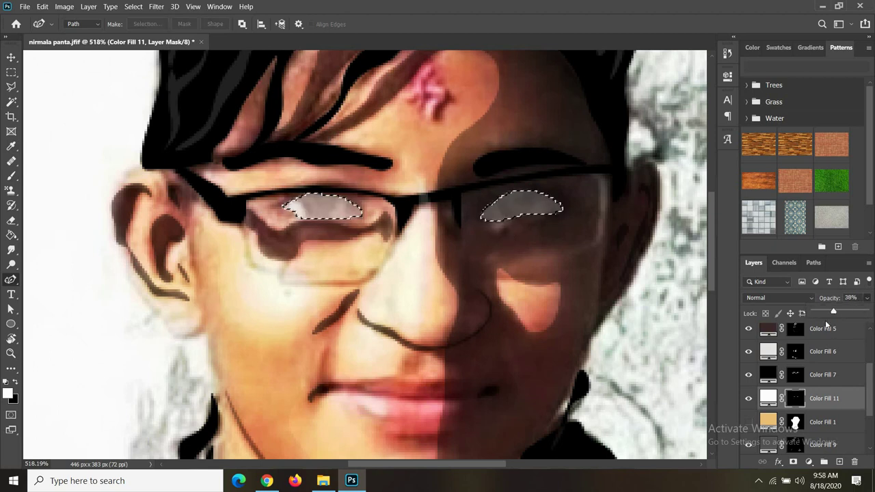
{"action": "left_click", "coordinate": [809, 461]}
{"action": "key", "text": "Escape"}
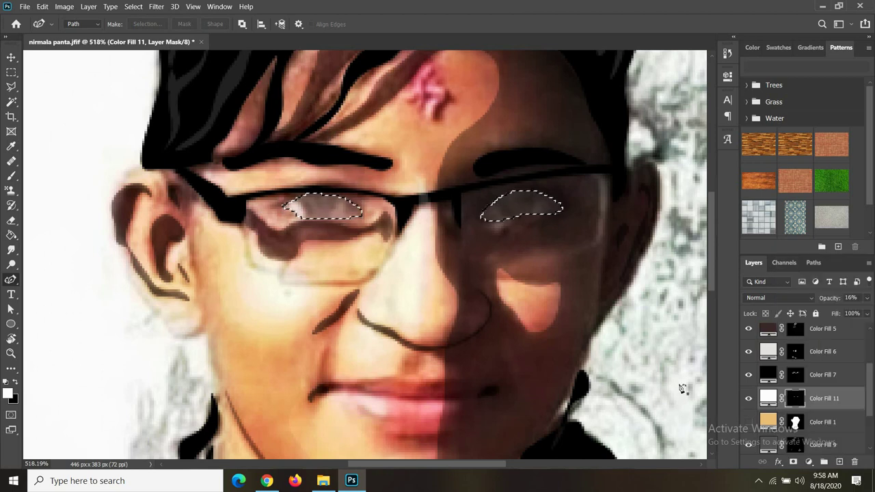
{"action": "key", "text": "w"}
{"action": "key", "text": "ctrl+d"}
Step: Add a near-black #141313 Solid Color fill layer with an inverted mask
{"action": "left_click", "coordinate": [808, 461]}
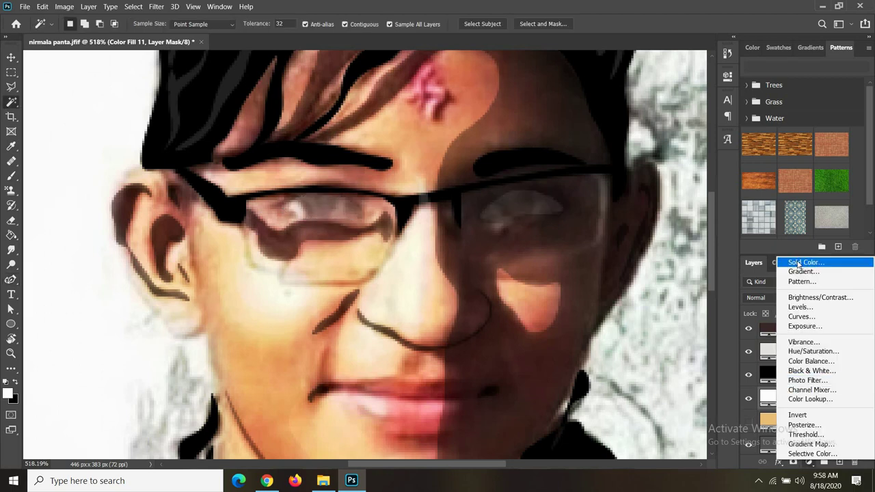
{"action": "left_click", "coordinate": [792, 263]}
{"action": "left_click", "coordinate": [482, 202]}
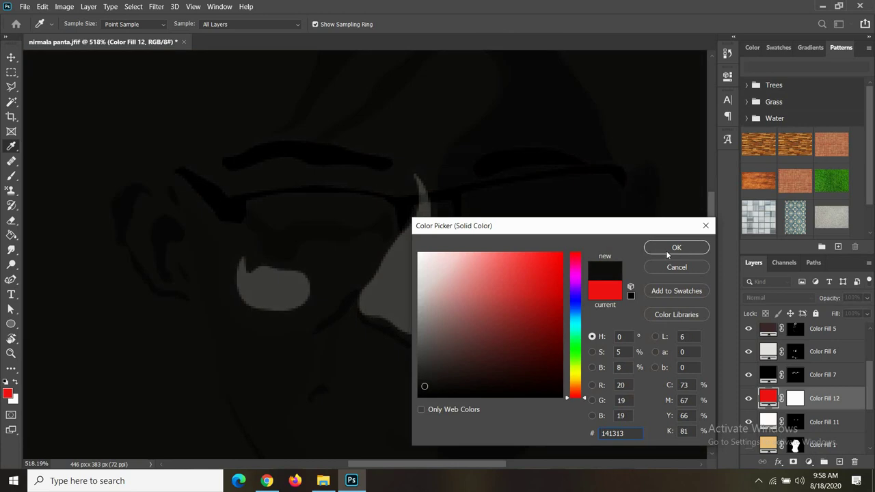
{"action": "key", "text": "Return"}
{"action": "key", "text": "w"}
{"action": "left_click", "coordinate": [795, 398]}
{"action": "key", "text": "ctrl+i"}
{"action": "scroll", "coordinate": [297, 199], "scroll_direction": "up", "scroll_amount": 1}
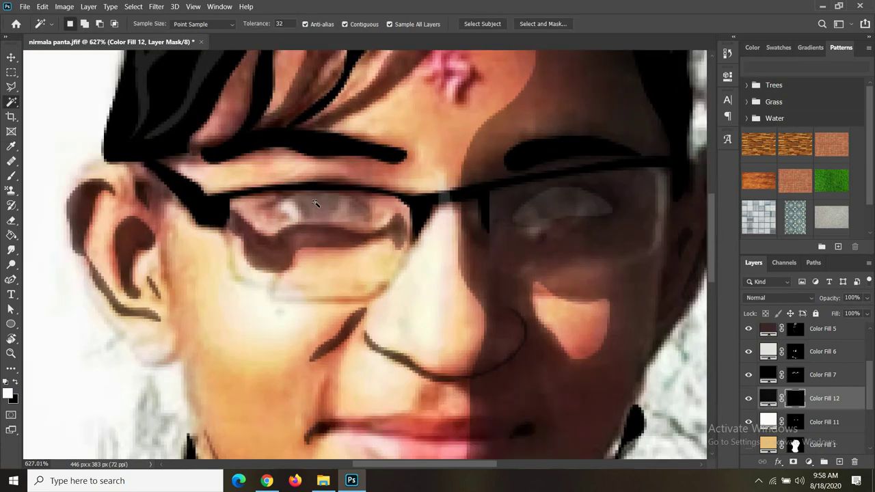
{"action": "scroll", "coordinate": [298, 199], "scroll_direction": "up", "scroll_amount": 1}
Step: Trace both pupils and fill them with the dark colour
{"action": "left_click", "coordinate": [10, 279]}
{"action": "mouse_move", "coordinate": [291, 197]}
{"action": "left_mouse_down"}
{"action": "mouse_move", "coordinate": [295, 210]}
{"action": "mouse_move", "coordinate": [301, 189]}
{"action": "left_mouse_up"}
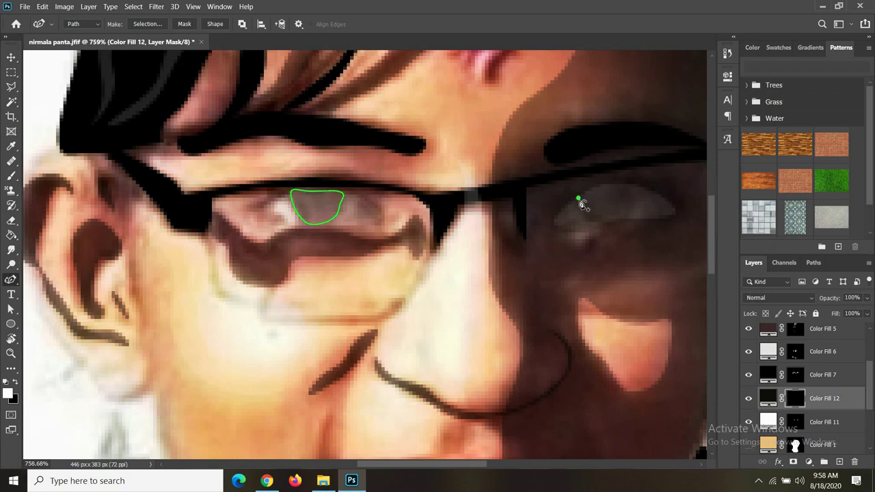
{"action": "left_click", "coordinate": [609, 219]}
{"action": "left_click", "coordinate": [594, 194]}
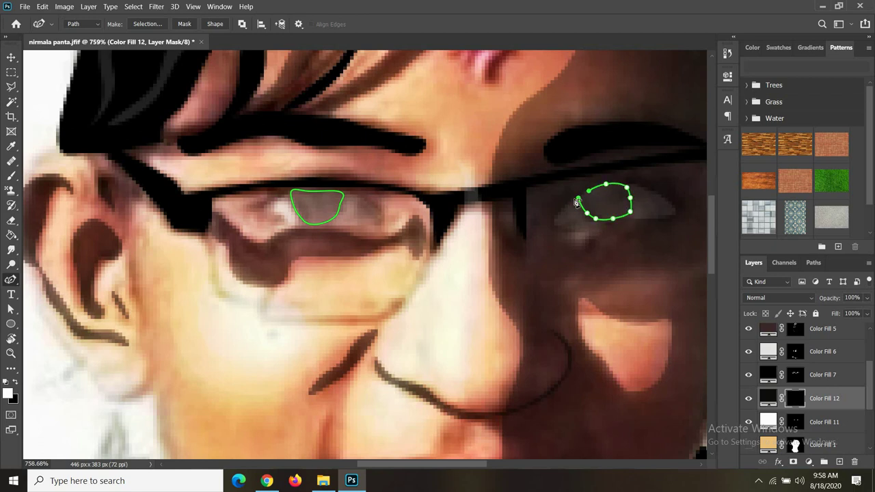
{"action": "key", "text": "ctrl+Return"}
{"action": "key", "text": "alt+BackSpace"}
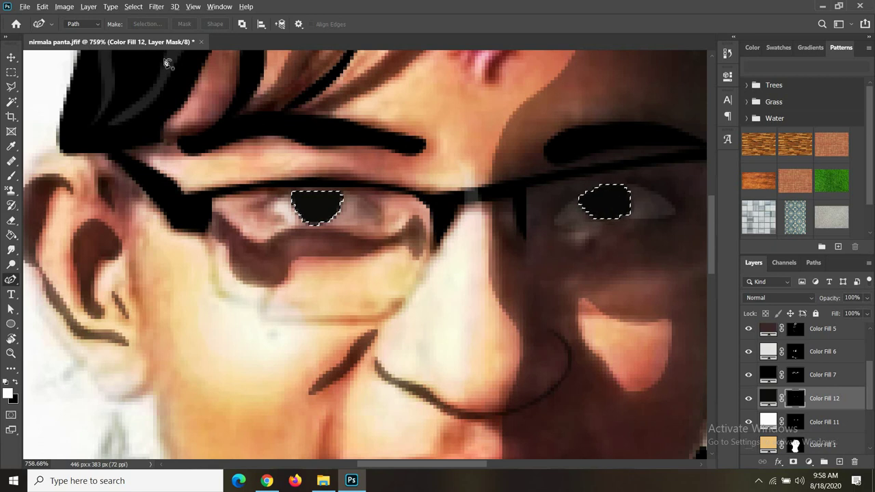
Step: Show Color Fill 1 to preview the cartoon and deselect the pupils
{"action": "scroll", "coordinate": [458, 266], "scroll_direction": "down", "scroll_amount": 3}
{"action": "left_click", "coordinate": [748, 444]}
{"action": "scroll", "coordinate": [786, 410], "scroll_direction": "down", "scroll_amount": 1}
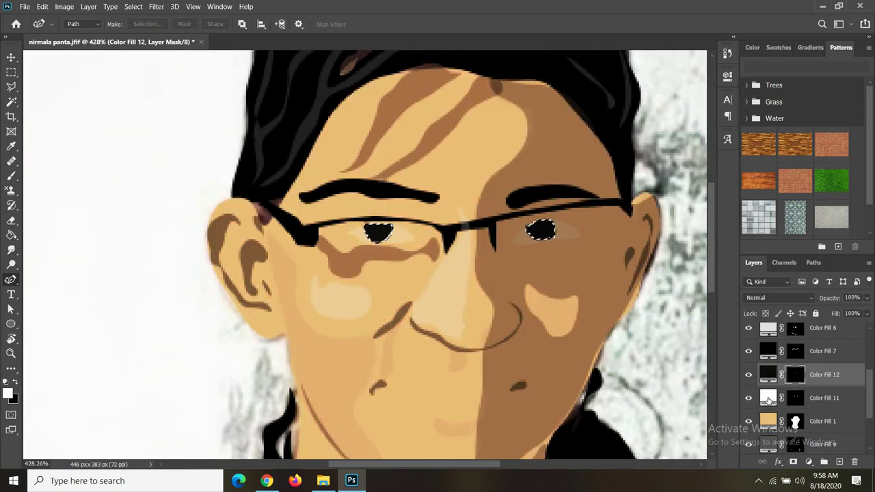
{"action": "left_click", "coordinate": [11, 101]}
{"action": "key", "text": "ctrl+d"}
Step: Raise eye-white layer Color Fill 11 to 90% opacity and hide Color Fill 1
{"action": "left_click", "coordinate": [800, 400]}
{"action": "left_click", "coordinate": [866, 298]}
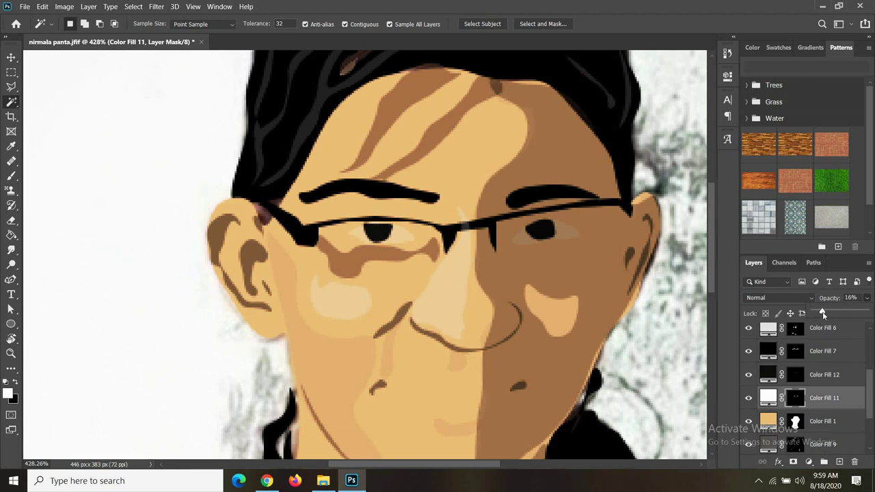
{"action": "left_click_drag", "start_coordinate": [860, 312], "coordinate": [858, 311]}
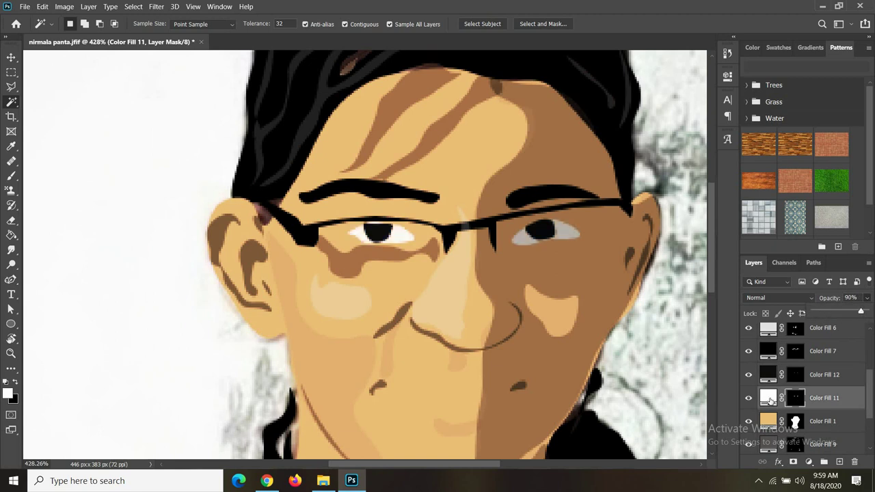
{"action": "left_click", "coordinate": [748, 421]}
{"action": "scroll", "coordinate": [391, 236], "scroll_direction": "up", "scroll_amount": 2}
{"action": "scroll", "coordinate": [391, 236], "scroll_direction": "up", "scroll_amount": 1}
Step: Add a #b45c5c reddish Solid Color fill layer with an inverted mask
{"action": "left_click", "coordinate": [808, 461]}
{"action": "left_click", "coordinate": [805, 263]}
{"action": "left_click", "coordinate": [490, 311]}
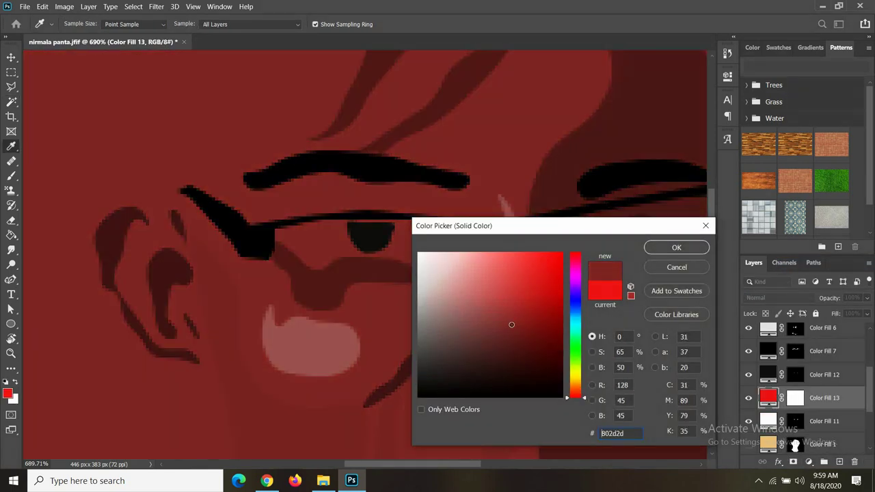
{"action": "left_click_drag", "start_coordinate": [490, 311], "coordinate": [488, 294]}
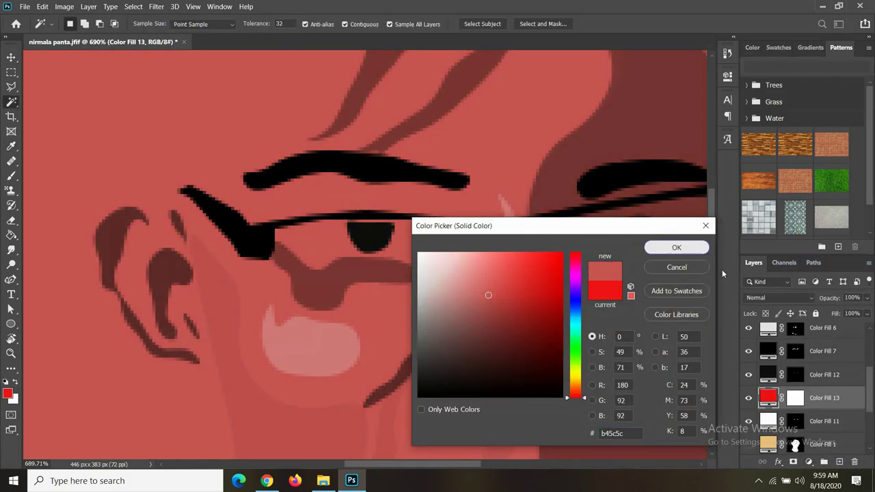
{"action": "key", "text": "Return"}
{"action": "left_click", "coordinate": [795, 400]}
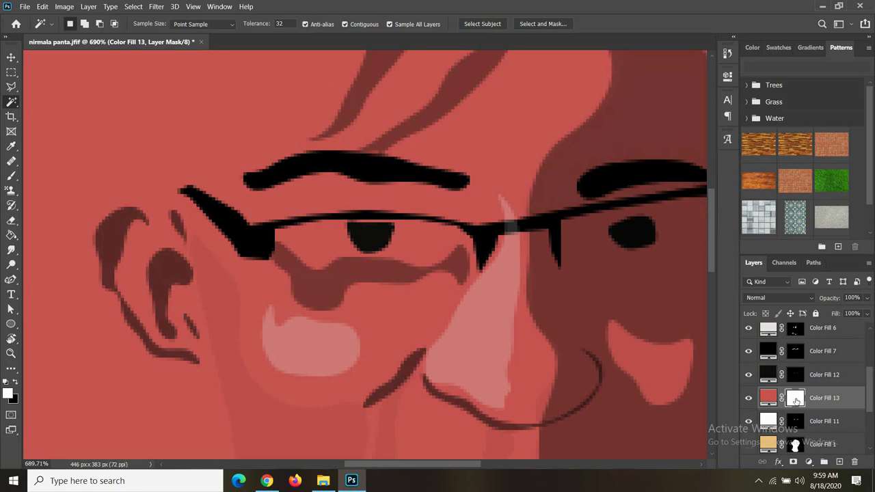
{"action": "key", "text": "ctrl+i"}
Step: Curvature-Pen trace the upper lids of both eyes and load them as a selection
{"action": "left_click", "coordinate": [10, 279]}
{"action": "left_click", "coordinate": [427, 247]}
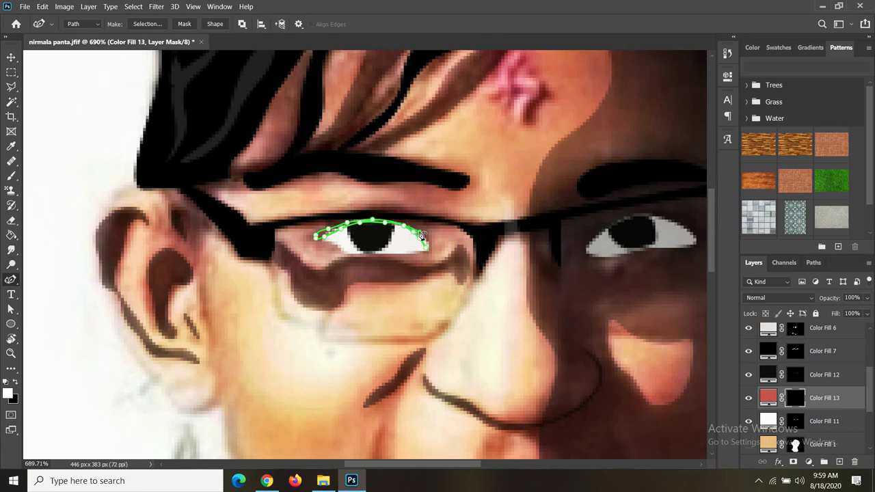
{"action": "key", "text": "Escape"}
{"action": "left_click", "coordinate": [583, 249]}
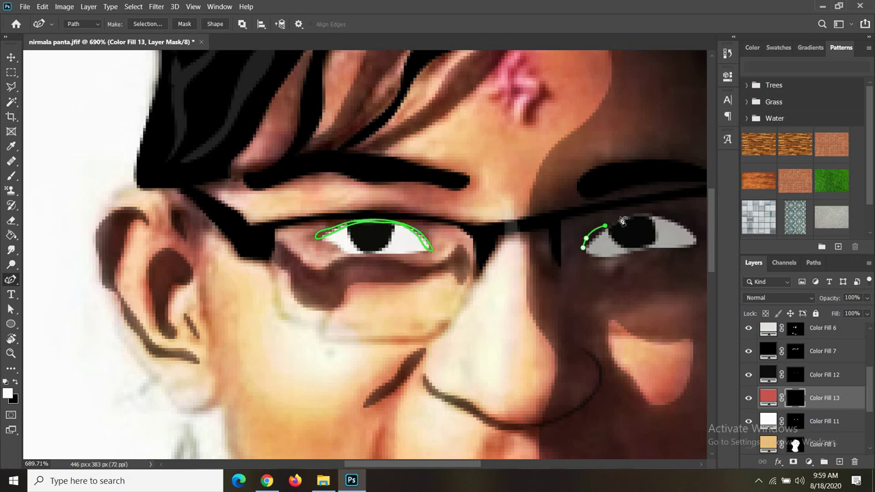
{"action": "left_click", "coordinate": [640, 214]}
{"action": "left_click", "coordinate": [658, 214]}
{"action": "left_click", "coordinate": [686, 224]}
{"action": "left_click", "coordinate": [703, 243]}
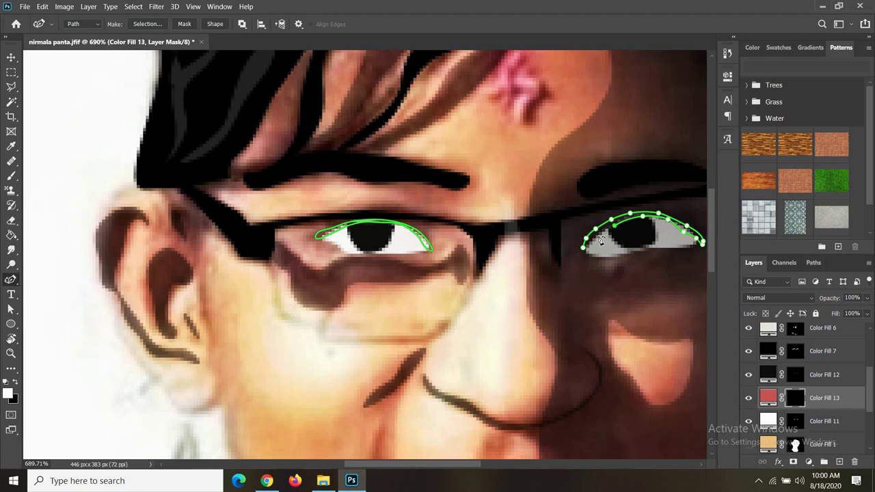
{"action": "left_click", "coordinate": [586, 249]}
{"action": "key", "text": "ctrl+Return"}
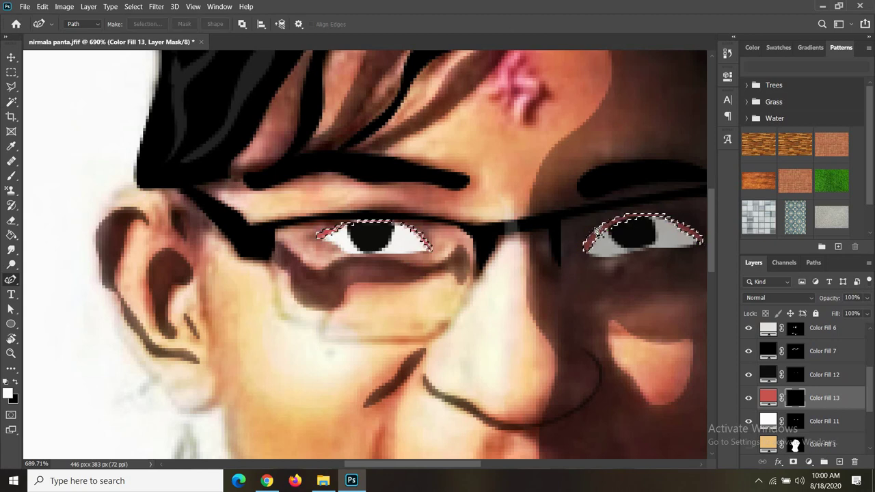
Step: Trace the right-hand eye's lower lid outline
{"action": "left_click", "coordinate": [590, 251]}
{"action": "left_click", "coordinate": [598, 257]}
{"action": "left_click", "coordinate": [636, 250]}
{"action": "left_click", "coordinate": [684, 248]}
{"action": "left_click", "coordinate": [588, 255]}
Step: Trace the left-hand eye's lower lid and load the lower lids as a selection
{"action": "left_click", "coordinate": [428, 250]}
{"action": "left_click", "coordinate": [422, 252]}
{"action": "left_click", "coordinate": [413, 255]}
{"action": "left_click", "coordinate": [351, 258]}
{"action": "left_click", "coordinate": [319, 240]}
{"action": "left_click", "coordinate": [364, 258]}
{"action": "left_click", "coordinate": [428, 250]}
{"action": "key", "text": "ctrl+Return"}
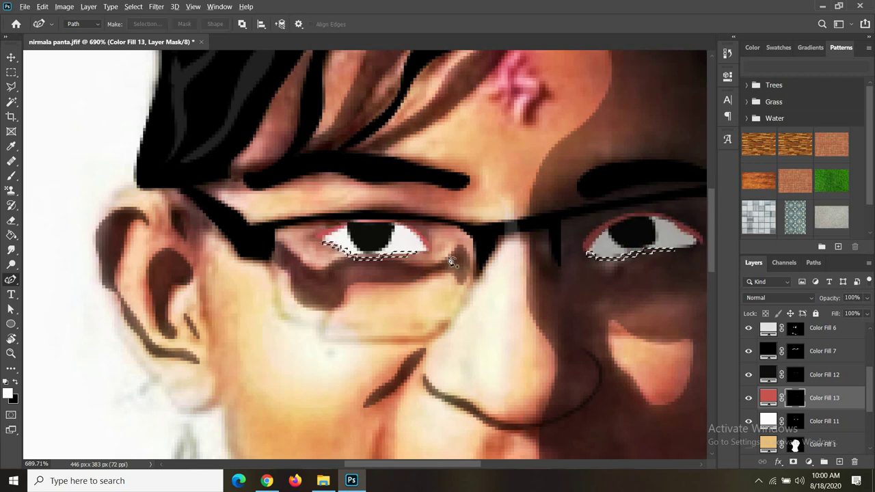
Step: Lower the lid layer Color Fill 13 to about 46% opacity
{"action": "scroll", "coordinate": [437, 263], "scroll_direction": "down", "scroll_amount": 1}
{"action": "scroll", "coordinate": [604, 334], "scroll_direction": "down", "scroll_amount": 1}
{"action": "mouse_move", "coordinate": [866, 298]}
{"action": "left_mouse_down"}
{"action": "mouse_move", "coordinate": [853, 313]}
{"action": "mouse_move", "coordinate": [837, 313]}
{"action": "left_mouse_up"}
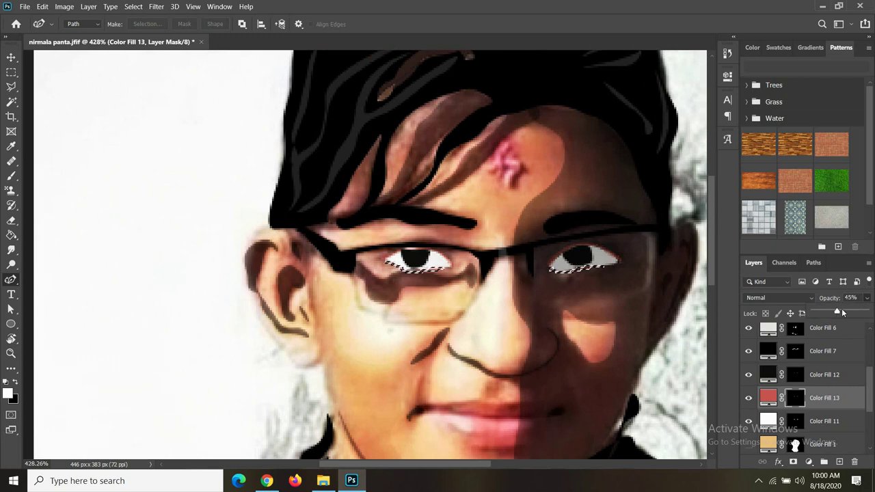
{"action": "key", "text": "w"}
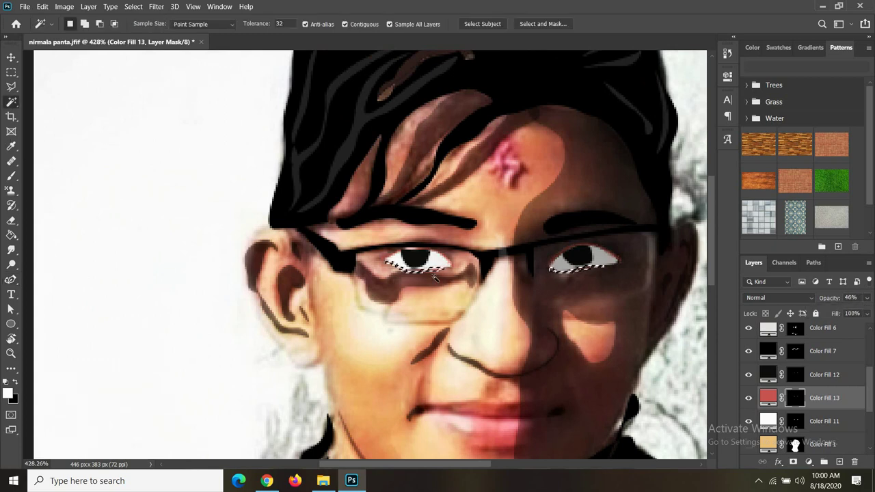
{"action": "scroll", "coordinate": [436, 275], "scroll_direction": "down", "scroll_amount": 1}
{"action": "scroll", "coordinate": [436, 275], "scroll_direction": "up", "scroll_amount": 1}
{"action": "left_click", "coordinate": [809, 462]}
{"action": "left_click", "coordinate": [800, 263]}
Step: Make the new fill black with an inverted mask and place Pen anchors along the left upper lid
{"action": "left_click", "coordinate": [677, 247]}
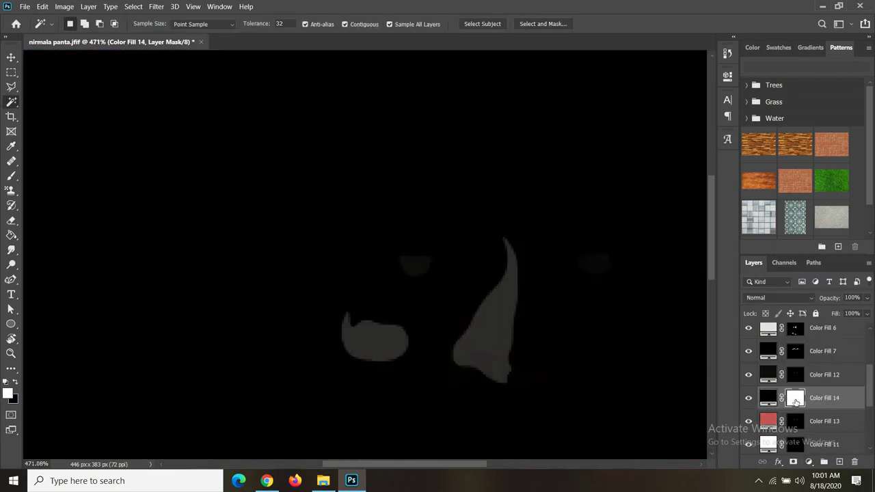
{"action": "key", "text": "ctrl+i"}
{"action": "scroll", "coordinate": [407, 262], "scroll_direction": "up", "scroll_amount": 1}
{"action": "scroll", "coordinate": [407, 263], "scroll_direction": "up", "scroll_amount": 1}
{"action": "left_click", "coordinate": [11, 279]}
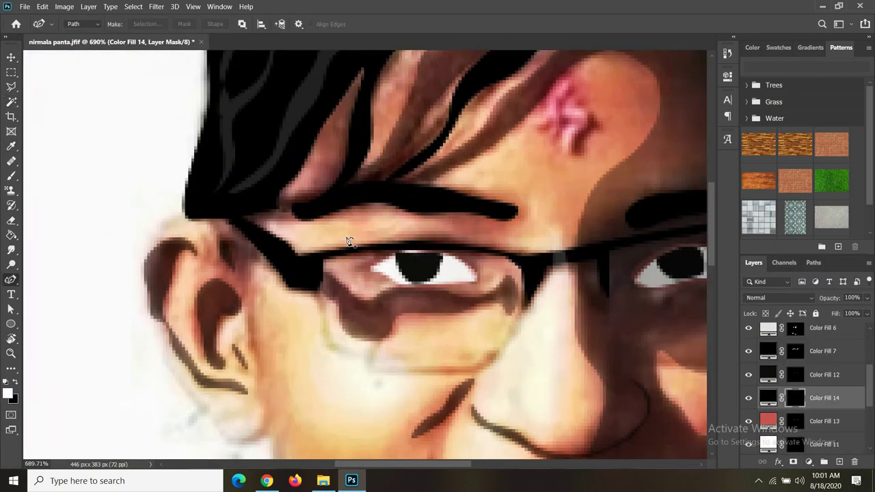
{"action": "right_click", "coordinate": [11, 280]}
{"action": "left_click", "coordinate": [55, 279]}
{"action": "scroll", "coordinate": [371, 261], "scroll_direction": "up", "scroll_amount": 1}
{"action": "left_click", "coordinate": [345, 259]}
{"action": "left_click", "coordinate": [365, 268]}
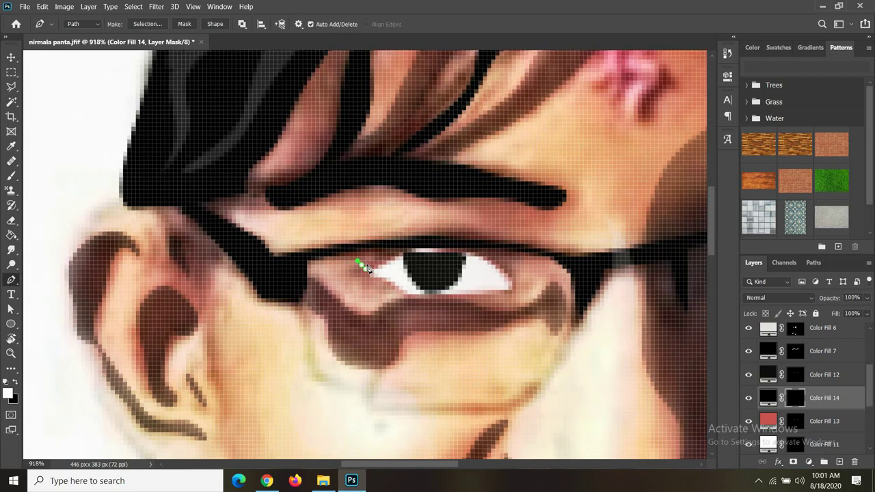
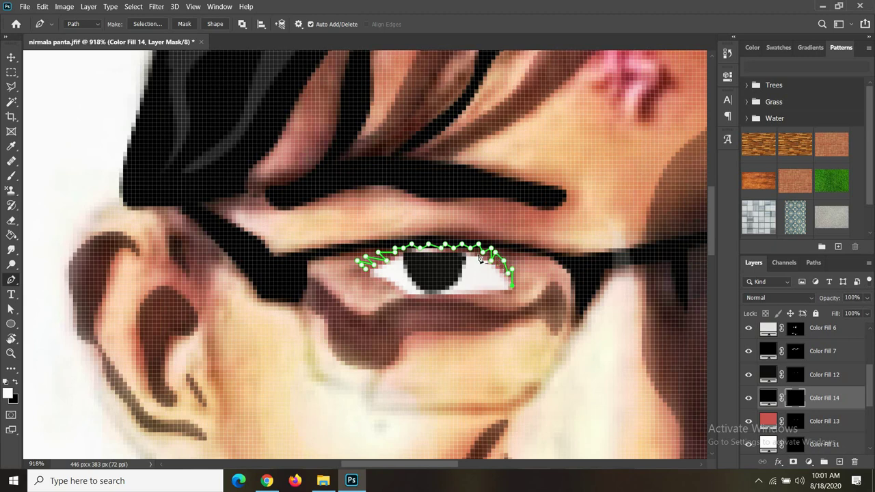
Step: Switch to the Curvature Pen and turn the left upper eyelid path into a selection
{"action": "right_click", "coordinate": [11, 280]}
{"action": "left_click", "coordinate": [54, 301]}
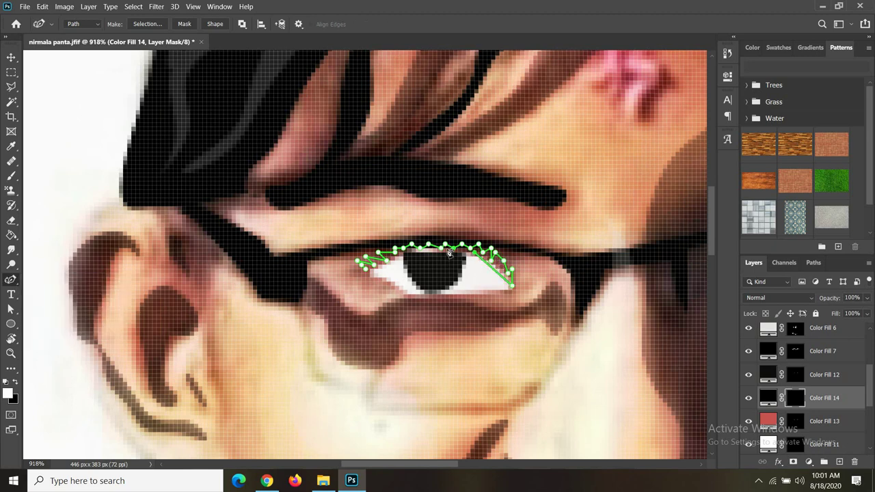
{"action": "key", "text": "ctrl+Return"}
{"action": "scroll", "coordinate": [355, 288], "scroll_direction": "down", "scroll_amount": 2}
{"action": "scroll", "coordinate": [355, 287], "scroll_direction": "down", "scroll_amount": 5}
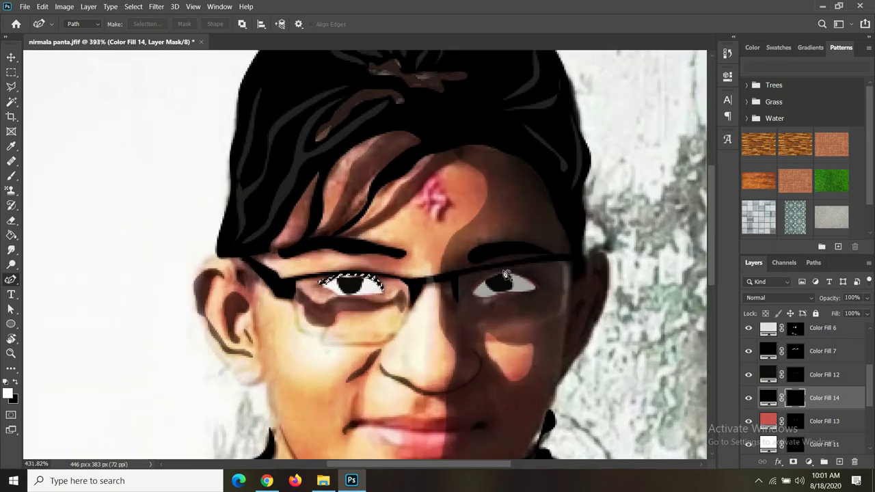
{"action": "scroll", "coordinate": [471, 273], "scroll_direction": "up", "scroll_amount": 5}
Step: Trace the right upper eyelid from its inner corner across the top of the lid
{"action": "left_click", "coordinate": [471, 278]}
{"action": "left_click", "coordinate": [478, 265]}
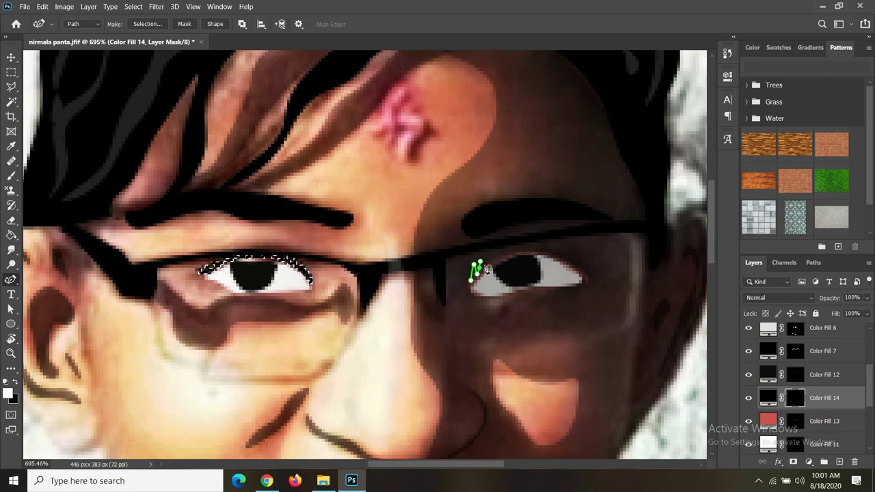
{"action": "left_click", "coordinate": [489, 257]}
{"action": "scroll", "coordinate": [501, 258], "scroll_direction": "up", "scroll_amount": 2}
{"action": "left_click", "coordinate": [500, 251]}
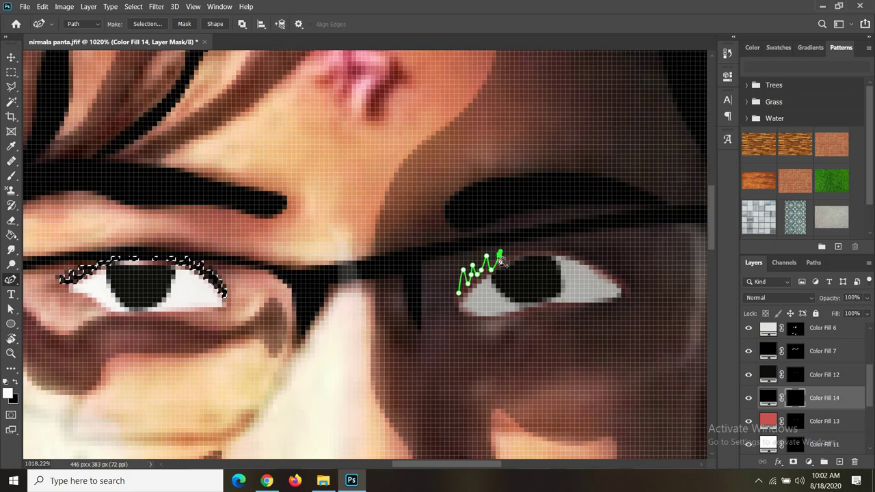
{"action": "left_click", "coordinate": [509, 247]}
{"action": "left_click", "coordinate": [541, 243]}
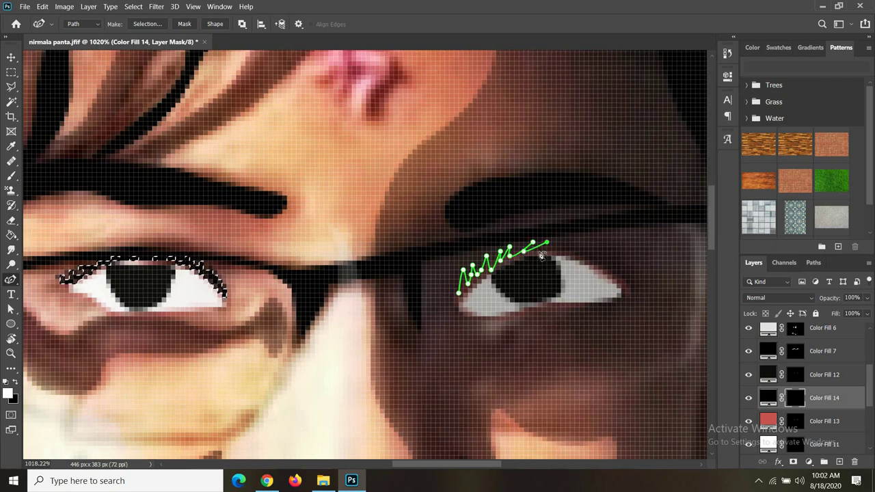
Step: Finish the right eyelid outline at the outer corner, close it and make it a selection
{"action": "left_click", "coordinate": [560, 243]}
{"action": "left_click", "coordinate": [570, 242]}
{"action": "left_click", "coordinate": [592, 257]}
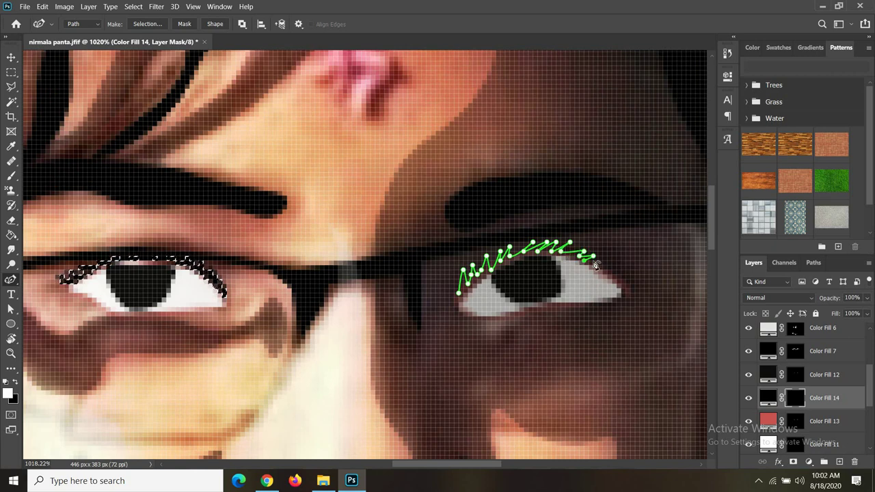
{"action": "left_click", "coordinate": [610, 268]}
{"action": "left_click", "coordinate": [629, 283]}
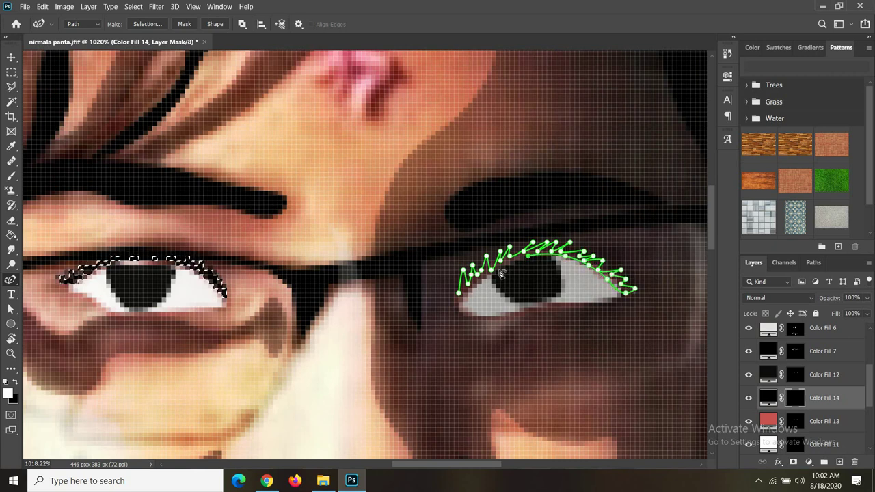
{"action": "left_click", "coordinate": [454, 294]}
{"action": "key", "text": "ctrl+Return"}
{"action": "scroll", "coordinate": [465, 273], "scroll_direction": "down", "scroll_amount": 3}
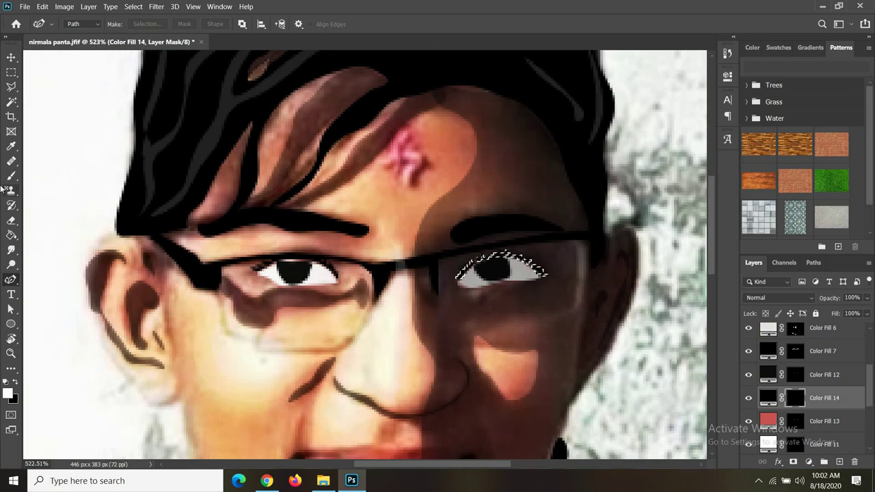
{"action": "left_click", "coordinate": [11, 101]}
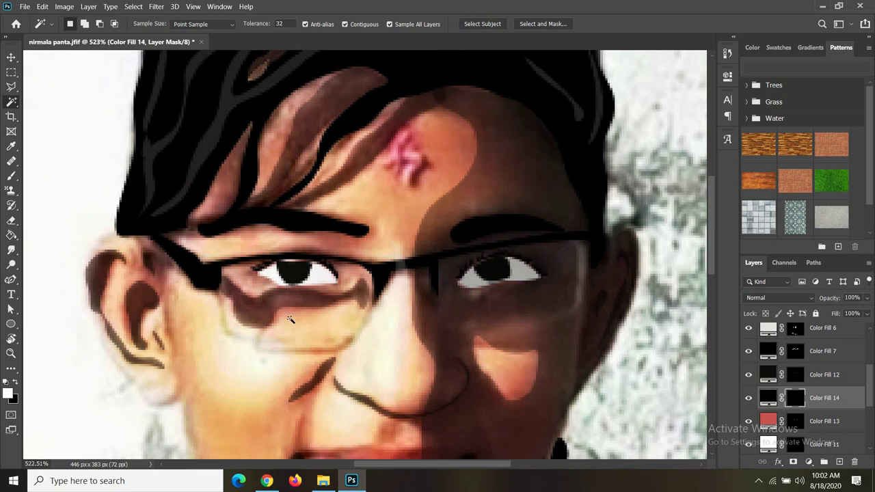
Step: Briefly show and hide the Color Fill 1 skin layer to compare
{"action": "scroll", "coordinate": [290, 319], "scroll_direction": "down", "scroll_amount": 2}
{"action": "scroll", "coordinate": [290, 319], "scroll_direction": "down", "scroll_amount": 2}
{"action": "scroll", "coordinate": [806, 382], "scroll_direction": "down", "scroll_amount": 3}
{"action": "left_click", "coordinate": [748, 351]}
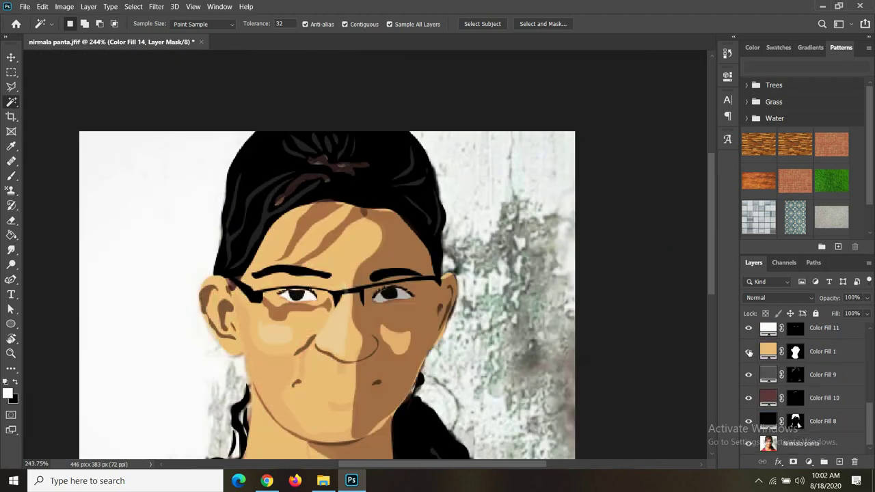
{"action": "left_click", "coordinate": [748, 351]}
{"action": "scroll", "coordinate": [435, 287], "scroll_direction": "up", "scroll_amount": 2}
{"action": "scroll", "coordinate": [435, 287], "scroll_direction": "up", "scroll_amount": 1}
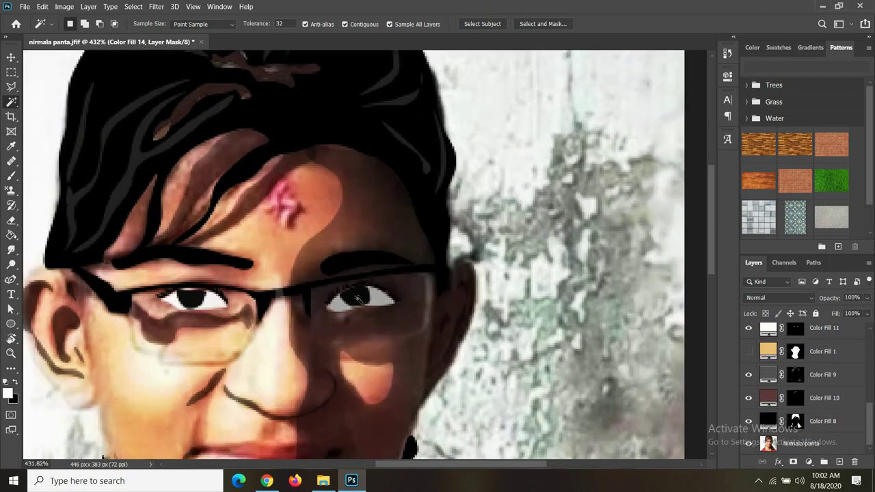
Step: Add a Solid Color fill layer in gray #787171
{"action": "left_click", "coordinate": [823, 351]}
{"action": "left_click", "coordinate": [809, 462]}
{"action": "left_click", "coordinate": [799, 262]}
{"action": "left_click", "coordinate": [425, 329]}
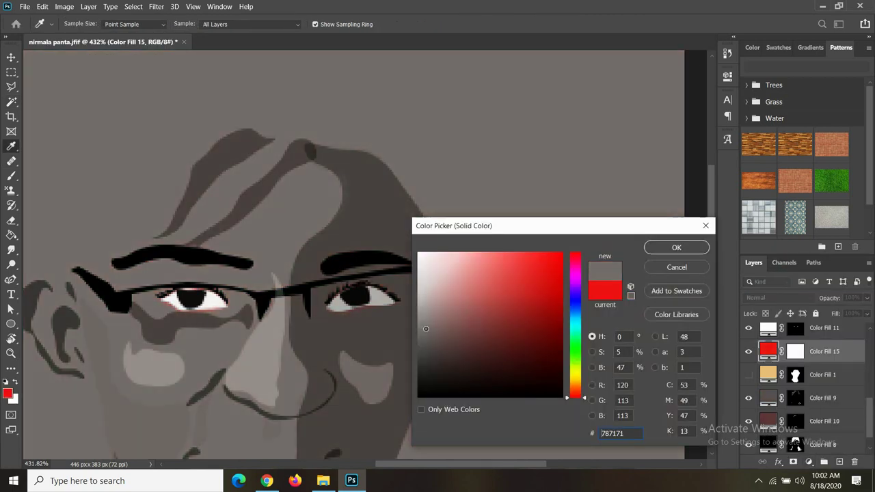
{"action": "left_click", "coordinate": [675, 247]}
Step: Invert the Color Fill 15 mask so the gray fill is hidden
{"action": "key", "text": "w"}
{"action": "left_click", "coordinate": [794, 351]}
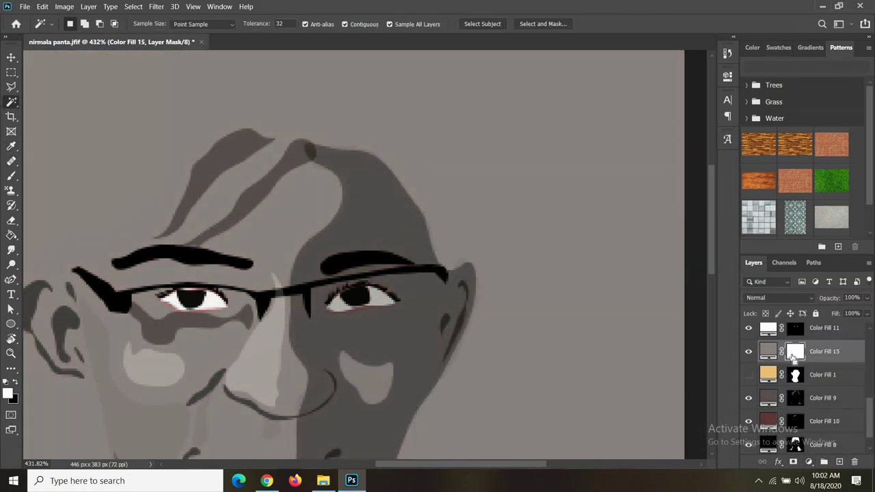
{"action": "key", "text": "ctrl+i"}
{"action": "scroll", "coordinate": [131, 335], "scroll_direction": "up", "scroll_amount": 2}
Step: Outline the lower rims of both lenses with the Pen and make them a selection
{"action": "key", "text": "p"}
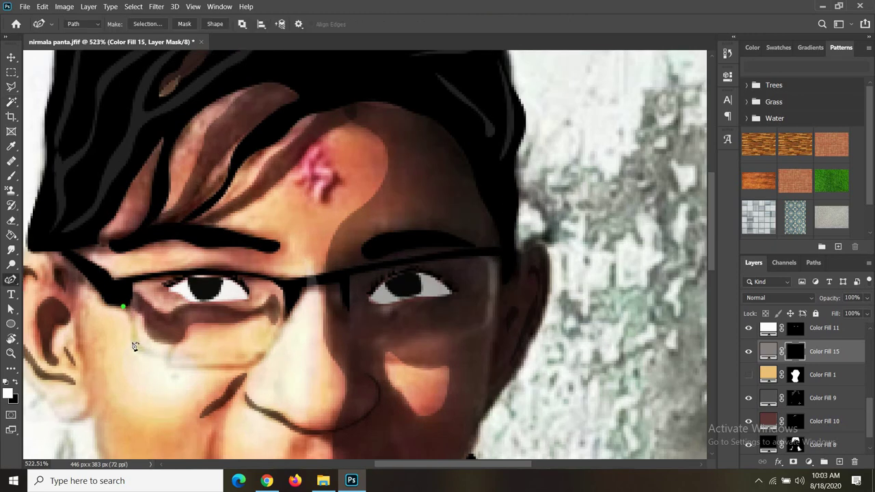
{"action": "right_click", "coordinate": [11, 280]}
{"action": "left_click", "coordinate": [49, 280]}
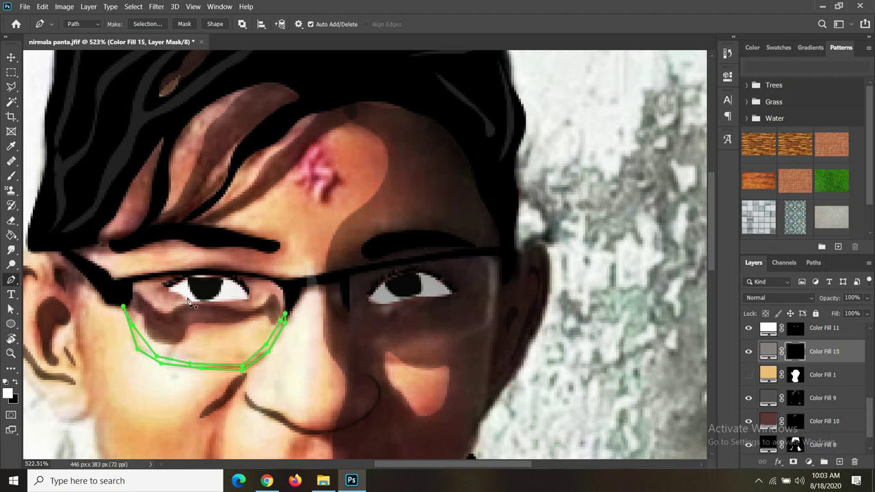
{"action": "left_click", "coordinate": [444, 338]}
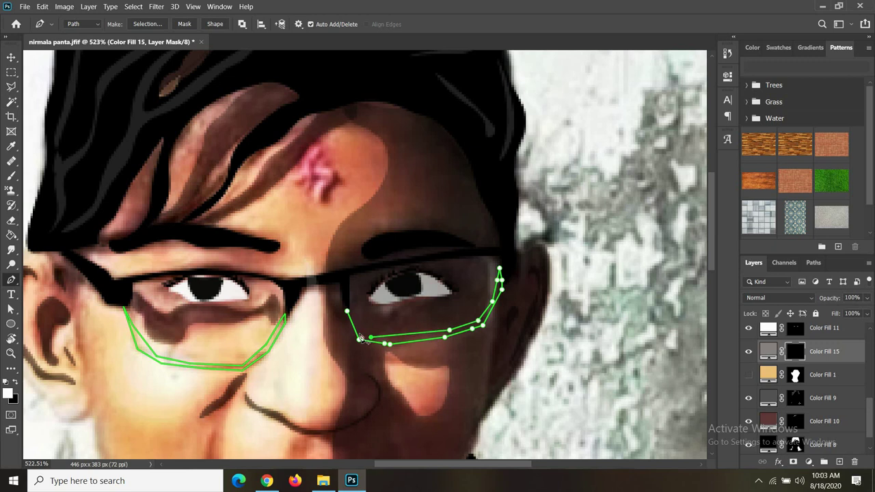
{"action": "left_click", "coordinate": [401, 341]}
{"action": "left_click", "coordinate": [347, 312]}
{"action": "key", "text": "ctrl+Return"}
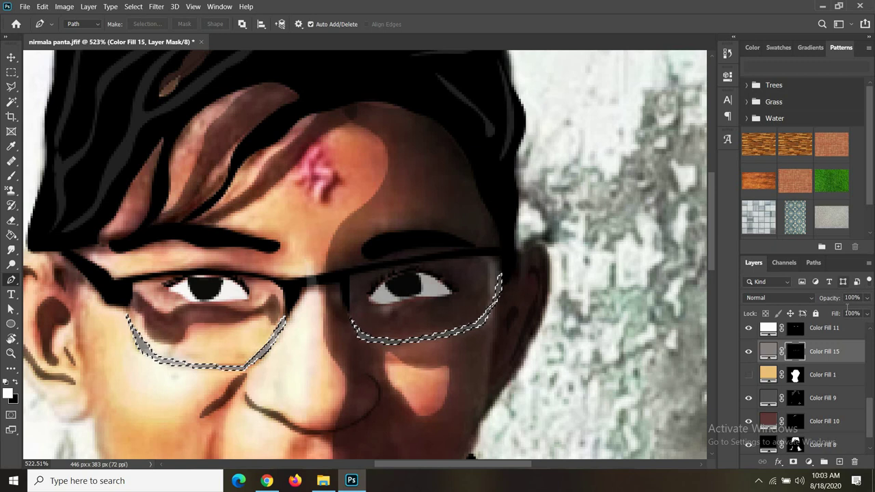
Step: Set Color Fill 15 opacity to 36% and clear the selection
{"action": "mouse_move", "coordinate": [867, 298]}
{"action": "left_mouse_down"}
{"action": "mouse_move", "coordinate": [833, 312]}
{"action": "mouse_move", "coordinate": [843, 312]}
{"action": "left_mouse_up"}
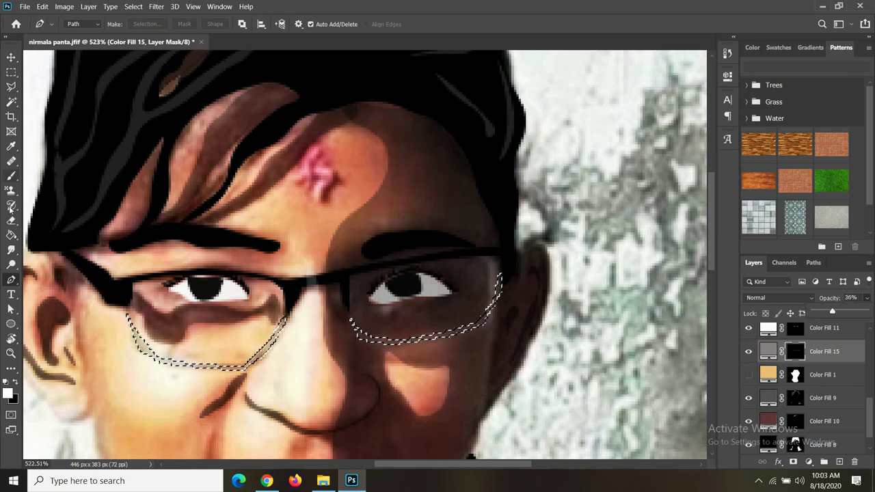
{"action": "left_click", "coordinate": [11, 101]}
{"action": "key", "text": "ctrl+d"}
{"action": "scroll", "coordinate": [272, 330], "scroll_direction": "down", "scroll_amount": 5}
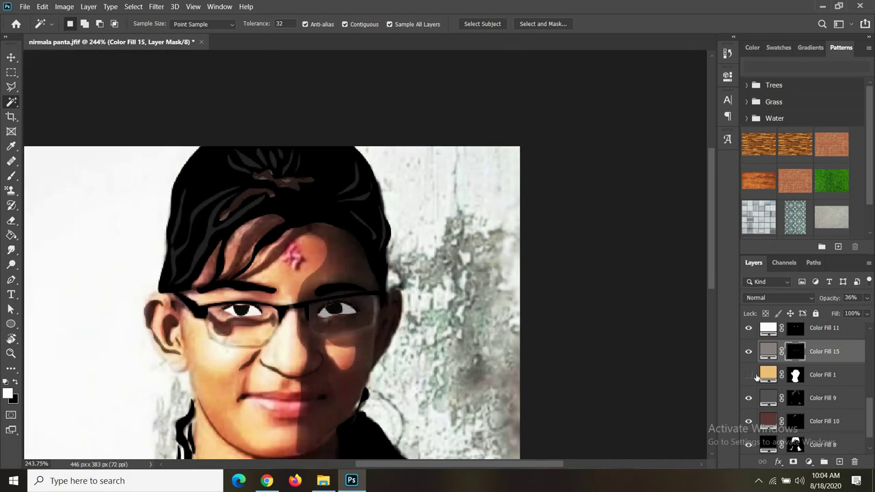
Step: Compare against the Color Fill 1 skin, then select the Color Fill 4 shadow layer
{"action": "left_click", "coordinate": [749, 374]}
{"action": "left_click", "coordinate": [748, 375]}
{"action": "scroll", "coordinate": [356, 352], "scroll_direction": "up", "scroll_amount": 2}
{"action": "scroll", "coordinate": [356, 352], "scroll_direction": "up", "scroll_amount": 2}
{"action": "scroll", "coordinate": [798, 371], "scroll_direction": "down", "scroll_amount": 1}
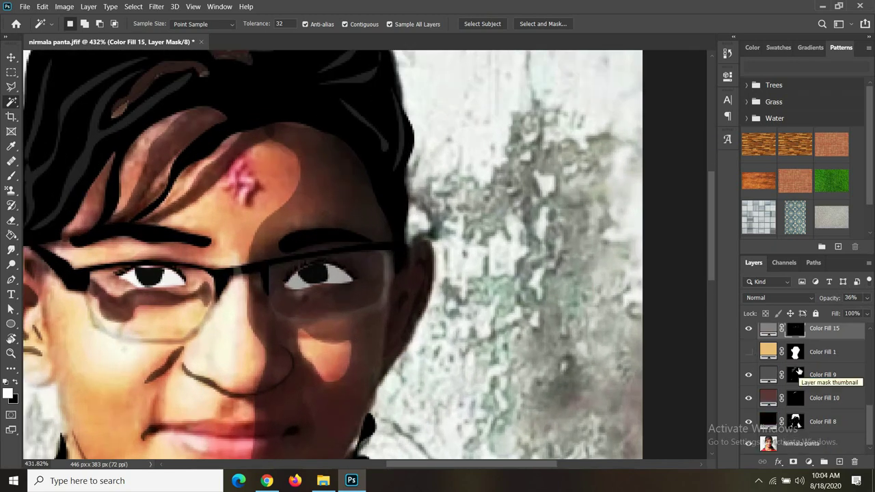
{"action": "scroll", "coordinate": [797, 392], "scroll_direction": "up", "scroll_amount": 3}
{"action": "scroll", "coordinate": [792, 372], "scroll_direction": "up", "scroll_amount": 2}
{"action": "scroll", "coordinate": [796, 364], "scroll_direction": "up", "scroll_amount": 2}
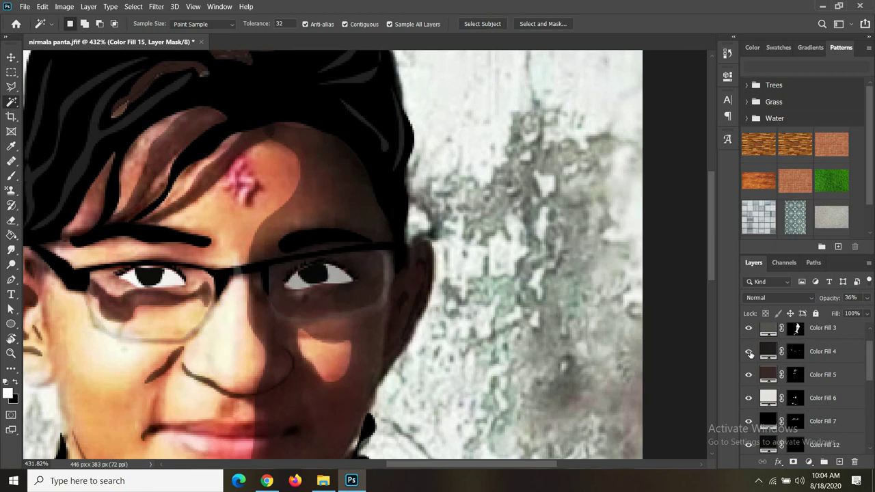
{"action": "left_click", "coordinate": [794, 352]}
{"action": "scroll", "coordinate": [273, 102], "scroll_direction": "down", "scroll_amount": 2}
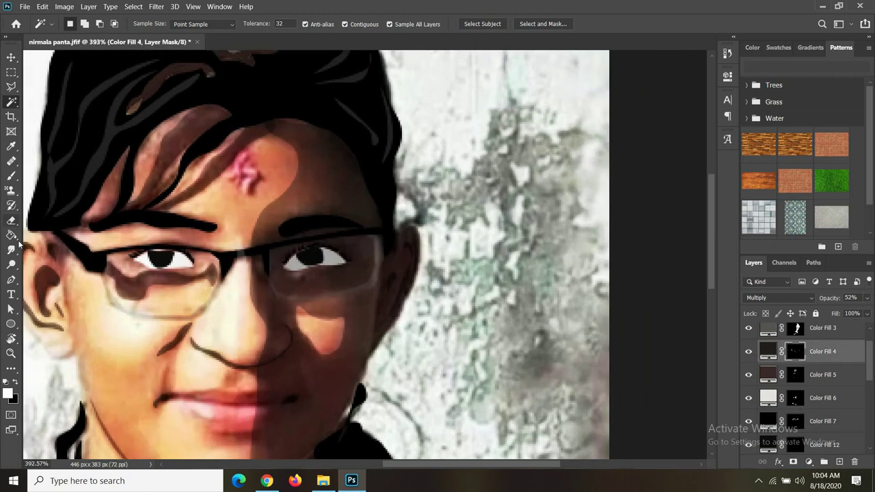
Step: Trace the jaw shadow with the Curvature Pen down the right jawline from below the glasses
{"action": "left_click_drag", "start_coordinate": [11, 280], "coordinate": [41, 301]}
{"action": "left_click", "coordinate": [383, 254]}
{"action": "left_click", "coordinate": [383, 276]}
{"action": "left_click", "coordinate": [380, 297]}
{"action": "left_click", "coordinate": [379, 324]}
{"action": "left_click", "coordinate": [371, 353]}
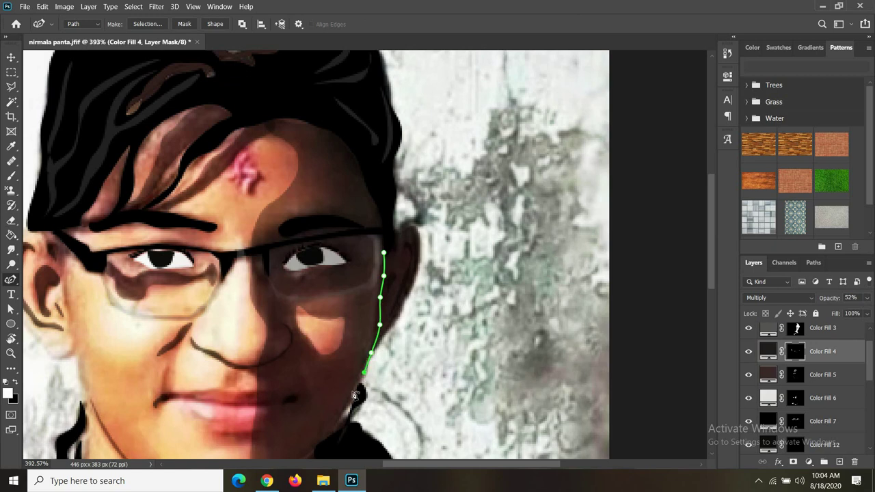
Step: Trace the shadow edge back up the jaw and turn the outline into a selection
{"action": "left_click", "coordinate": [350, 387]}
{"action": "left_click", "coordinate": [367, 320]}
{"action": "left_click", "coordinate": [367, 302]}
{"action": "left_click", "coordinate": [354, 304]}
{"action": "left_click", "coordinate": [371, 284]}
{"action": "left_click", "coordinate": [379, 256]}
{"action": "key", "text": "ctrl+Return"}
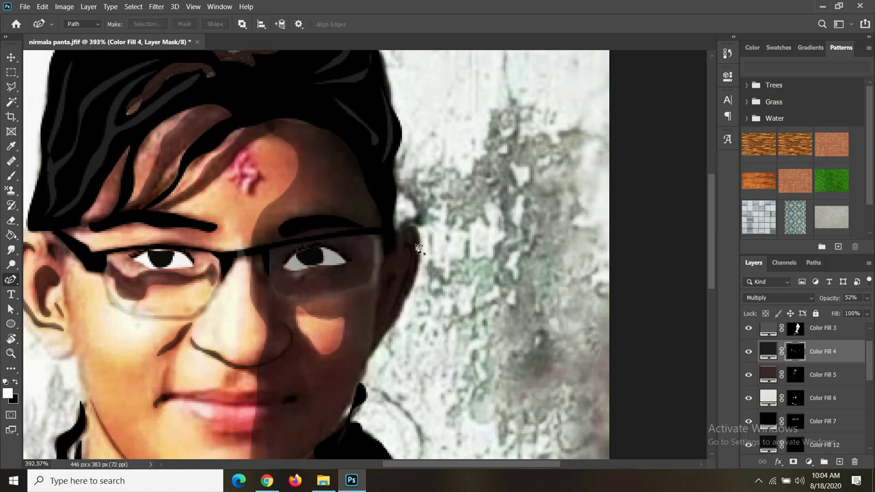
Step: Make the Color Fill 1 cartoon skin visible and clear the jaw selection
{"action": "scroll", "coordinate": [812, 331], "scroll_direction": "up", "scroll_amount": 5}
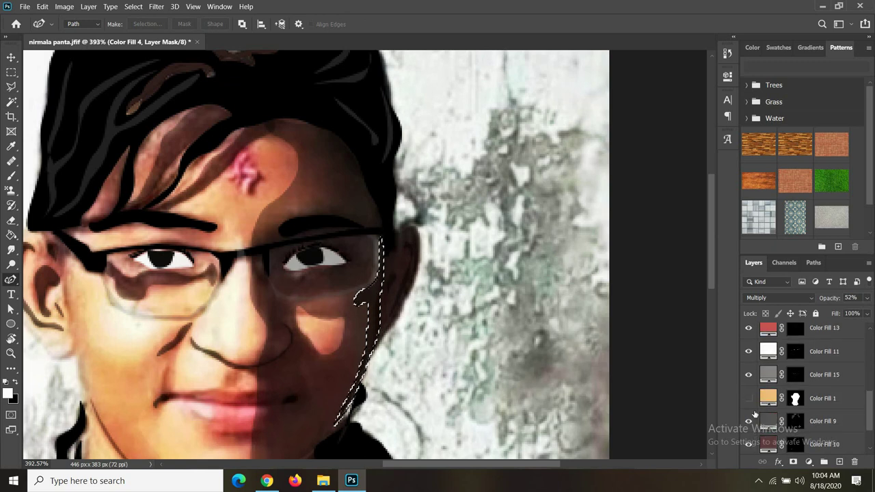
{"action": "left_click", "coordinate": [748, 397]}
{"action": "key", "text": "w"}
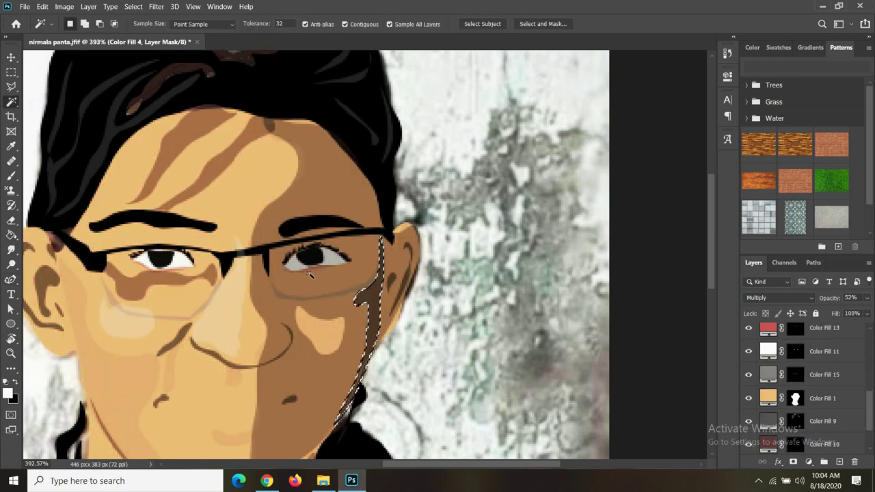
{"action": "key", "text": "ctrl+d"}
Step: Trace a Pen path along the left jaw from the top of the ear and make it a selection
{"action": "scroll", "coordinate": [307, 259], "scroll_direction": "down", "scroll_amount": 5}
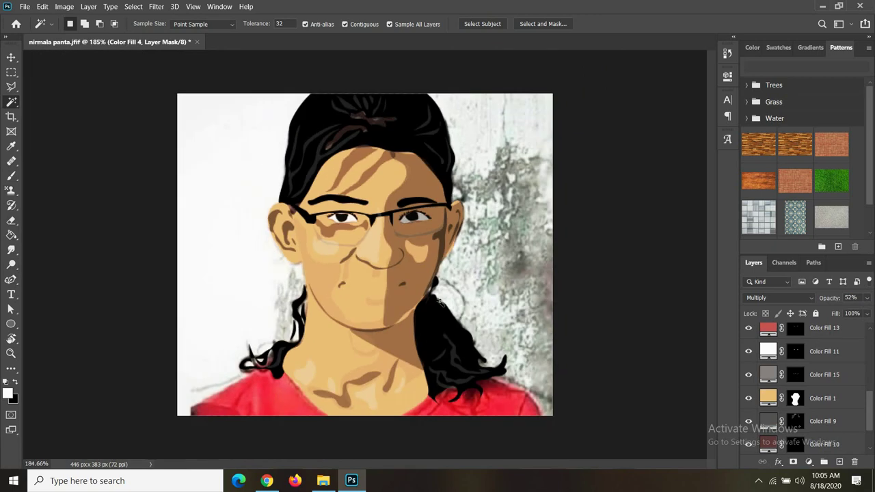
{"action": "scroll", "coordinate": [308, 260], "scroll_direction": "up", "scroll_amount": 3}
{"action": "scroll", "coordinate": [307, 259], "scroll_direction": "up", "scroll_amount": 3}
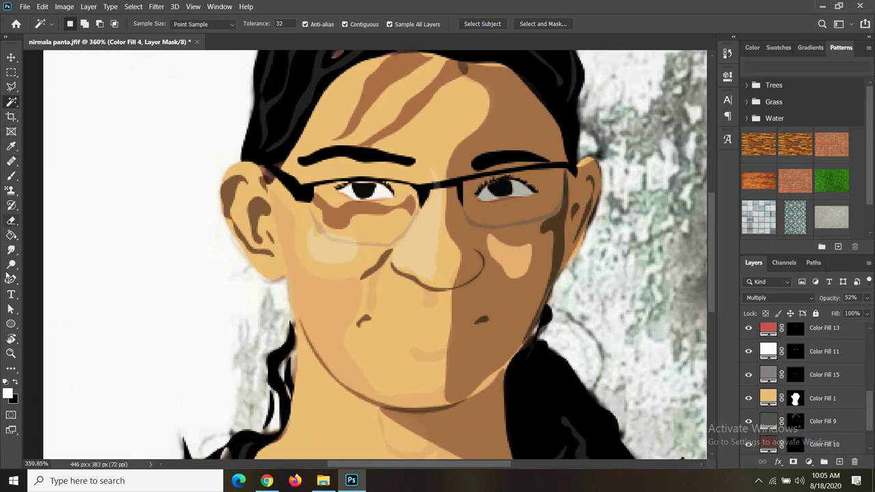
{"action": "left_click", "coordinate": [11, 279]}
{"action": "left_click", "coordinate": [268, 187]}
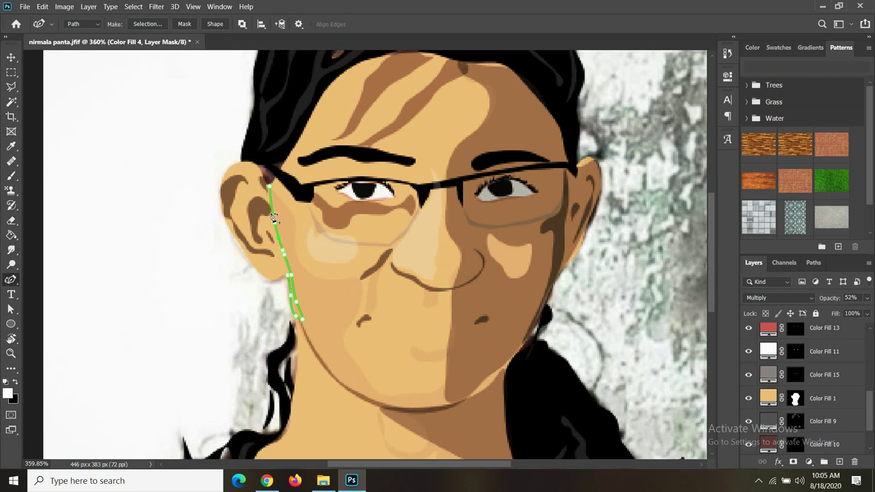
{"action": "key", "text": "ctrl+Return"}
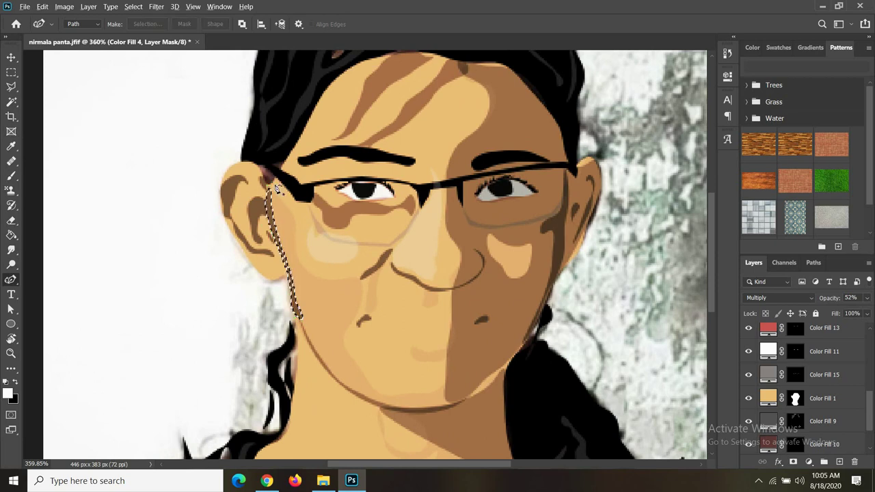
{"action": "left_click", "coordinate": [12, 101]}
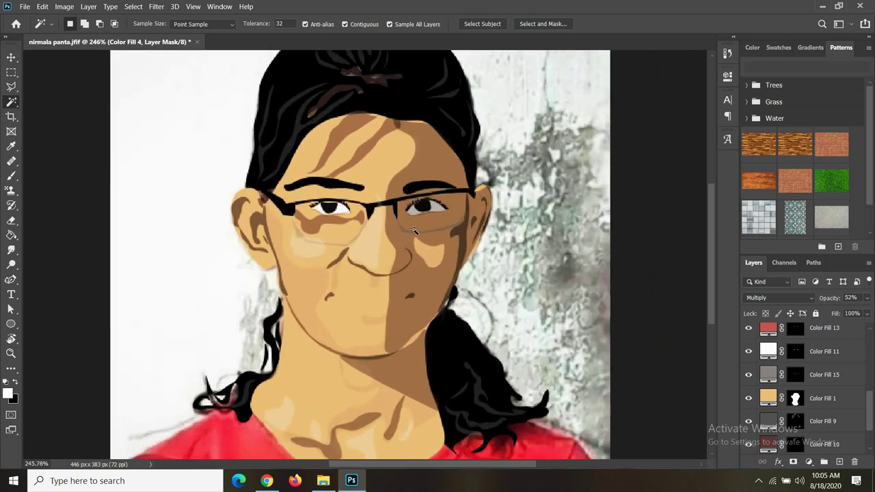
Step: Toggle Color Fill 3 and Color Fill 2 to compare the shading, making Color Fill 2 active
{"action": "scroll", "coordinate": [414, 231], "scroll_direction": "up", "scroll_amount": 3}
{"action": "scroll", "coordinate": [788, 369], "scroll_direction": "down", "scroll_amount": 3}
{"action": "scroll", "coordinate": [786, 369], "scroll_direction": "down", "scroll_amount": 3}
{"action": "left_click", "coordinate": [748, 351]}
{"action": "left_click", "coordinate": [747, 328]}
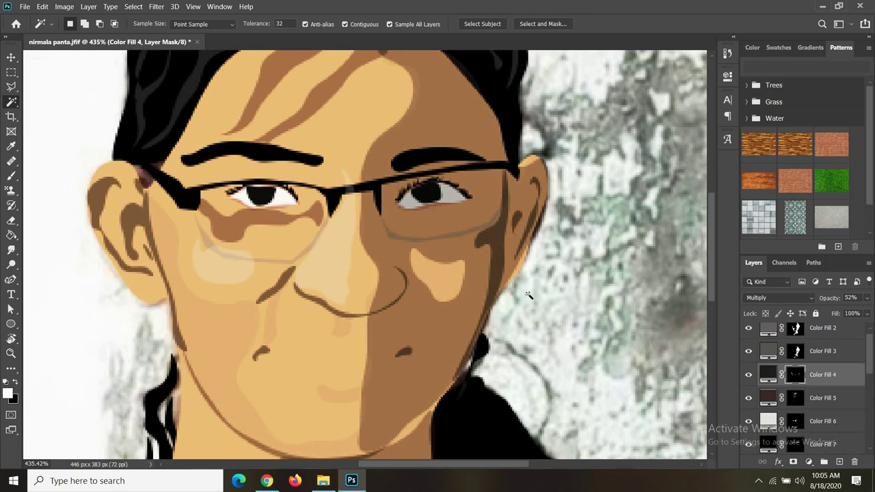
{"action": "left_click", "coordinate": [796, 330]}
{"action": "left_click", "coordinate": [748, 335]}
{"action": "left_click", "coordinate": [749, 335]}
Step: Trace a first path under the right-hand eye, make it a selection, then drop it
{"action": "scroll", "coordinate": [198, 219], "scroll_direction": "up", "scroll_amount": 1}
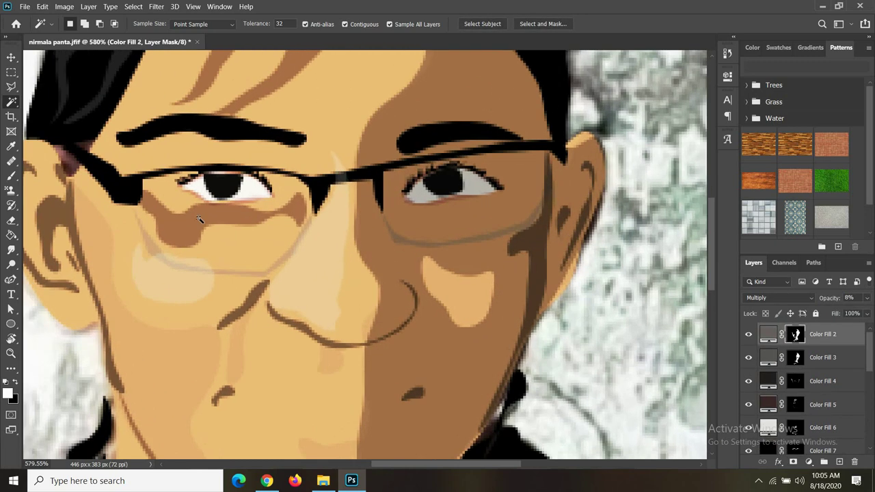
{"action": "left_click", "coordinate": [11, 279]}
{"action": "left_click", "coordinate": [407, 205]}
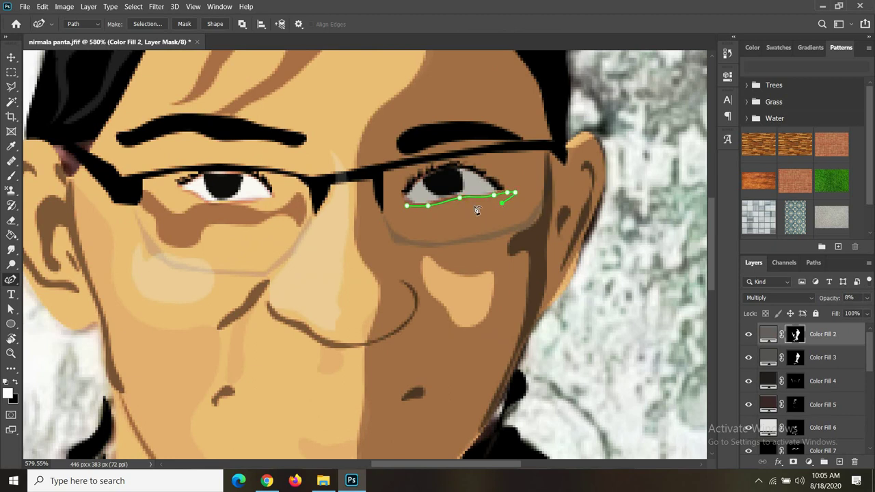
{"action": "left_click", "coordinate": [399, 216]}
{"action": "key", "text": "ctrl+Return"}
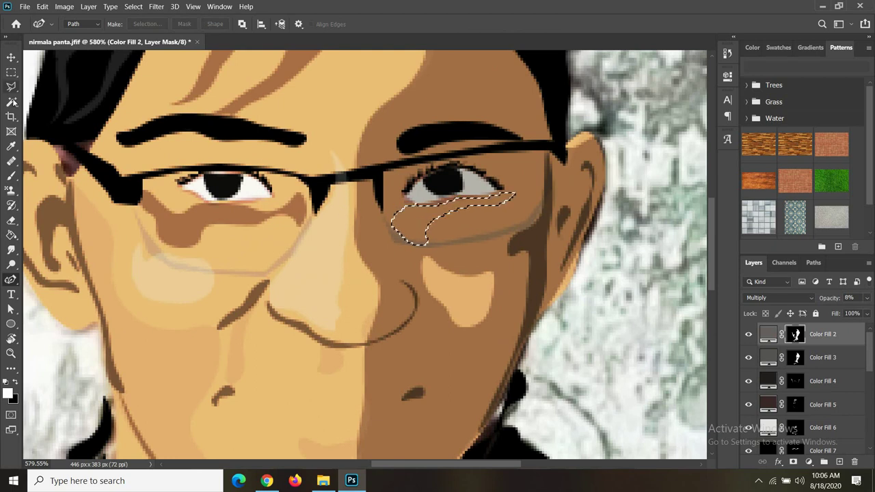
{"action": "left_click", "coordinate": [11, 101]}
{"action": "key", "text": "ctrl+d"}
Step: Check Color Fill 3's effect and make Color Fill 4 the active layer
{"action": "left_click", "coordinate": [795, 357]}
{"action": "left_click", "coordinate": [748, 360]}
{"action": "left_click", "coordinate": [748, 360]}
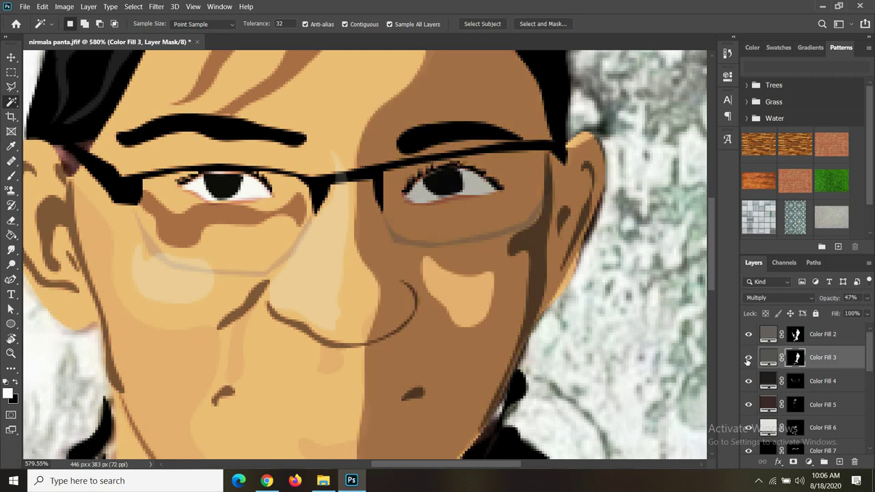
{"action": "key", "text": "alt+bracketleft"}
{"action": "left_click", "coordinate": [749, 362]}
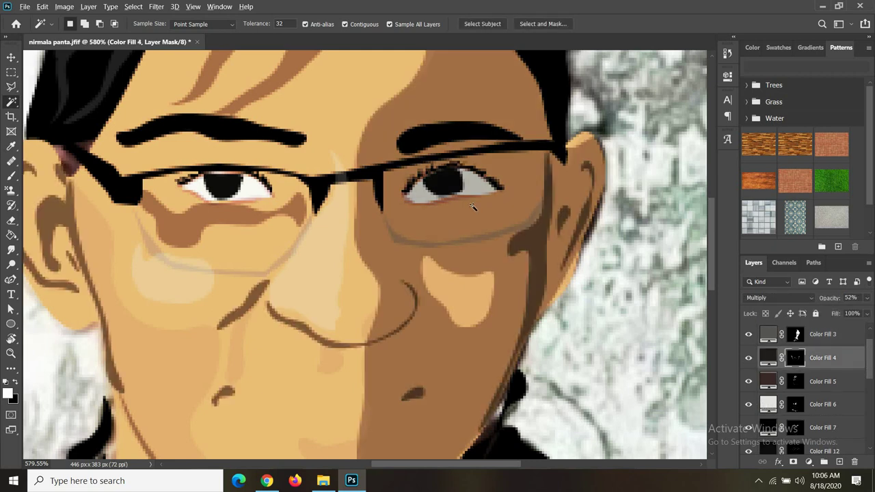
{"action": "scroll", "coordinate": [471, 207], "scroll_direction": "up", "scroll_amount": 2}
Step: Outline the under-eye shadow down beside the nose and fill it on Color Fill 4's mask
{"action": "left_click", "coordinate": [11, 279]}
{"action": "left_click", "coordinate": [392, 203]}
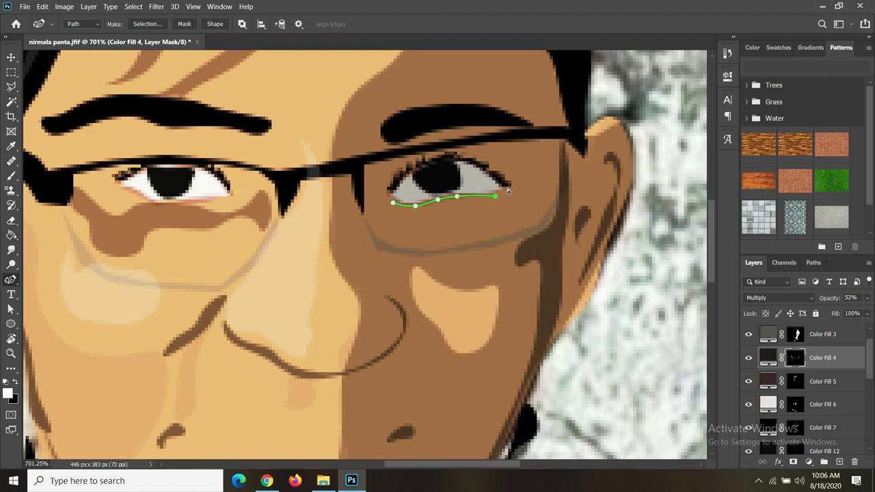
{"action": "left_click", "coordinate": [406, 231]}
{"action": "left_click", "coordinate": [389, 263]}
{"action": "left_click", "coordinate": [386, 279]}
{"action": "left_click", "coordinate": [392, 204]}
{"action": "key", "text": "ctrl+Return"}
{"action": "key", "text": "alt+BackSpace"}
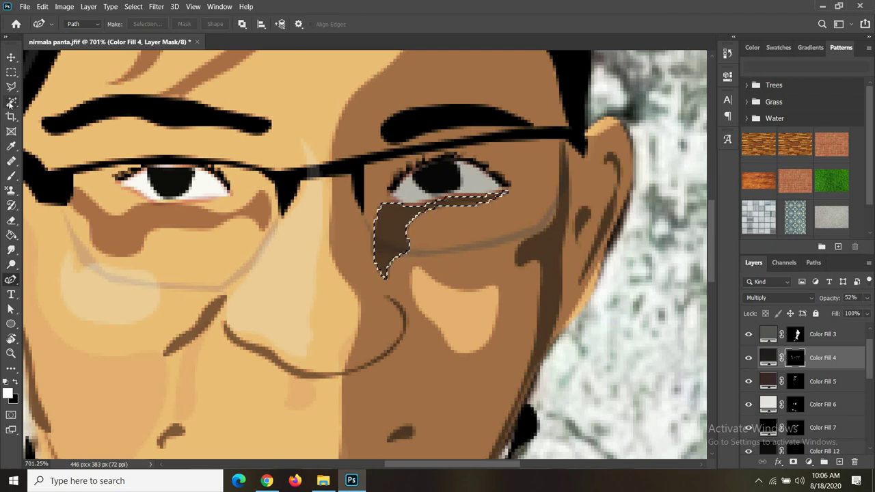
Step: Switch back to the Magic Wand and scroll through the Layers panel
{"action": "left_click", "coordinate": [10, 103]}
{"action": "scroll", "coordinate": [449, 328], "scroll_direction": "down", "scroll_amount": 4}
{"action": "scroll", "coordinate": [449, 328], "scroll_direction": "down", "scroll_amount": 3}
{"action": "scroll", "coordinate": [449, 328], "scroll_direction": "up", "scroll_amount": 2}
{"action": "scroll", "coordinate": [449, 328], "scroll_direction": "up", "scroll_amount": 3}
{"action": "scroll", "coordinate": [449, 327], "scroll_direction": "down", "scroll_amount": 2}
Step: Add a muted red Solid Color fill layer above Color Fill 1 with its mask inverted
{"action": "scroll", "coordinate": [768, 391], "scroll_direction": "down", "scroll_amount": 2}
{"action": "scroll", "coordinate": [768, 391], "scroll_direction": "down", "scroll_amount": 3}
{"action": "left_click", "coordinate": [748, 352]}
{"action": "scroll", "coordinate": [335, 257], "scroll_direction": "up", "scroll_amount": 3}
{"action": "left_click", "coordinate": [824, 351]}
{"action": "left_click", "coordinate": [808, 461]}
{"action": "left_click", "coordinate": [801, 256]}
{"action": "left_click", "coordinate": [497, 298]}
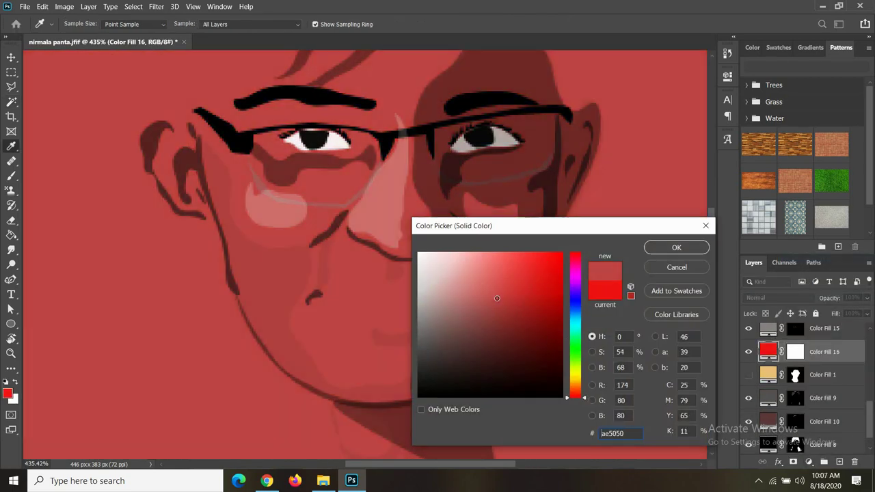
{"action": "key", "text": "Return"}
{"action": "left_click", "coordinate": [794, 349]}
{"action": "key", "text": "ctrl+i"}
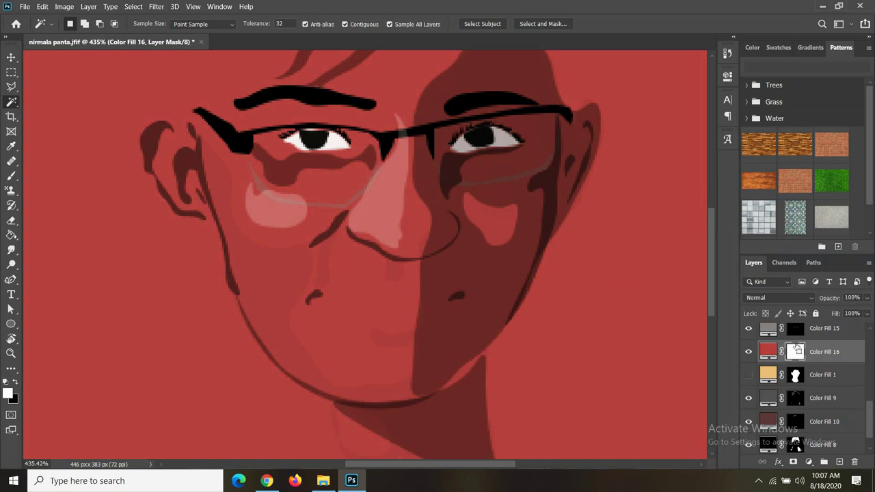
Step: Trace the lips with the Pen, reveal the red in the mask, and set opacity to 47%
{"action": "scroll", "coordinate": [297, 287], "scroll_direction": "up", "scroll_amount": 2}
{"action": "key", "text": "p"}
{"action": "left_click_drag", "start_coordinate": [293, 284], "coordinate": [320, 283]}
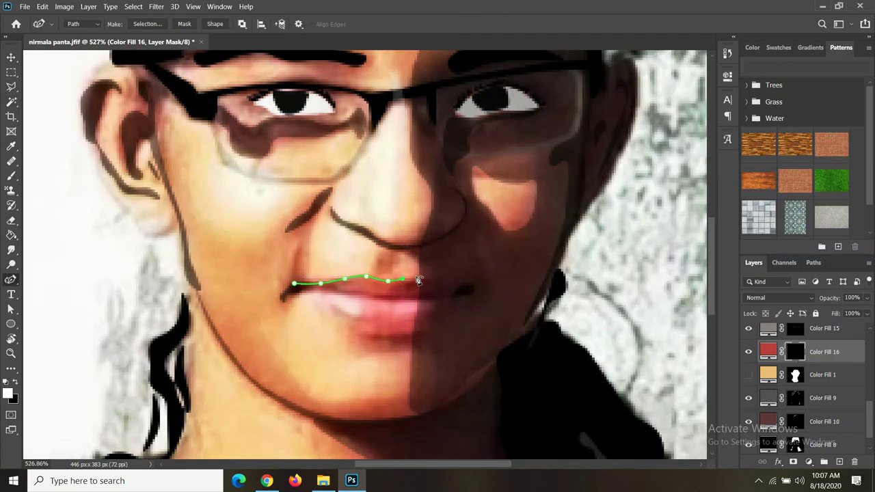
{"action": "left_click_drag", "start_coordinate": [465, 294], "coordinate": [450, 298]}
{"action": "left_click_drag", "start_coordinate": [370, 337], "coordinate": [328, 319]}
{"action": "left_click", "coordinate": [295, 284]}
{"action": "key", "text": "ctrl+Return"}
{"action": "key", "text": "alt+BackSpace"}
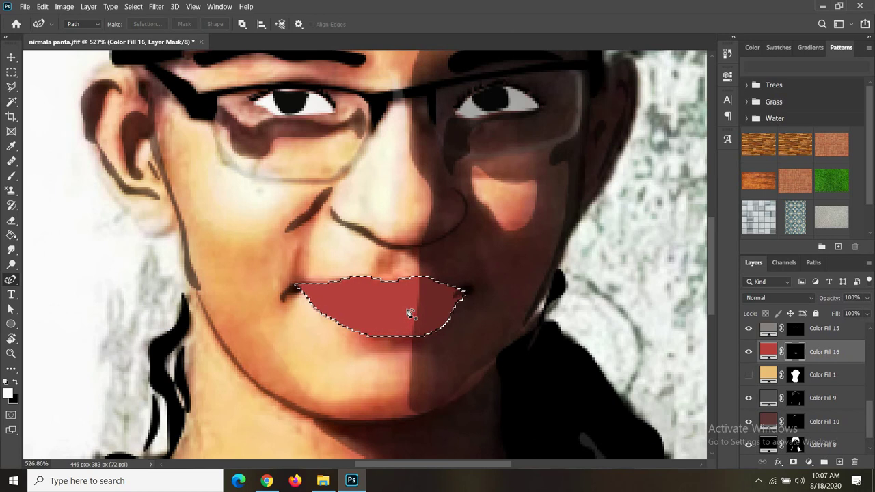
{"action": "left_click_drag", "start_coordinate": [865, 315], "coordinate": [833, 315]}
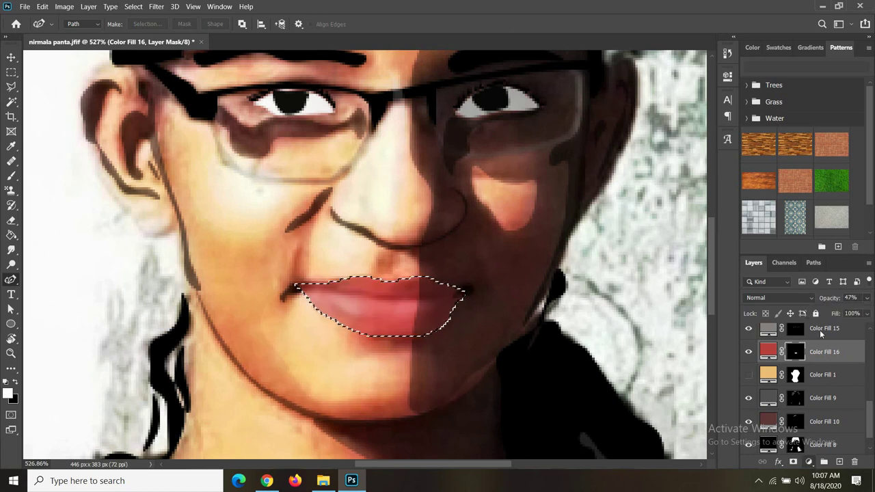
{"action": "key", "text": "ctrl+d"}
Step: Add a pale pink (e19d9d) Solid Color fill layer with its mask inverted
{"action": "key", "text": "i"}
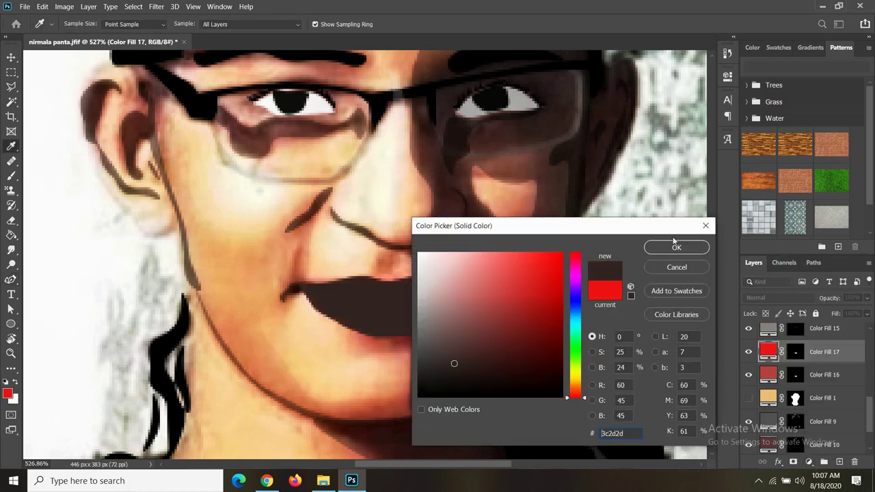
{"action": "left_click", "coordinate": [10, 102]}
{"action": "key", "text": "ctrl+d"}
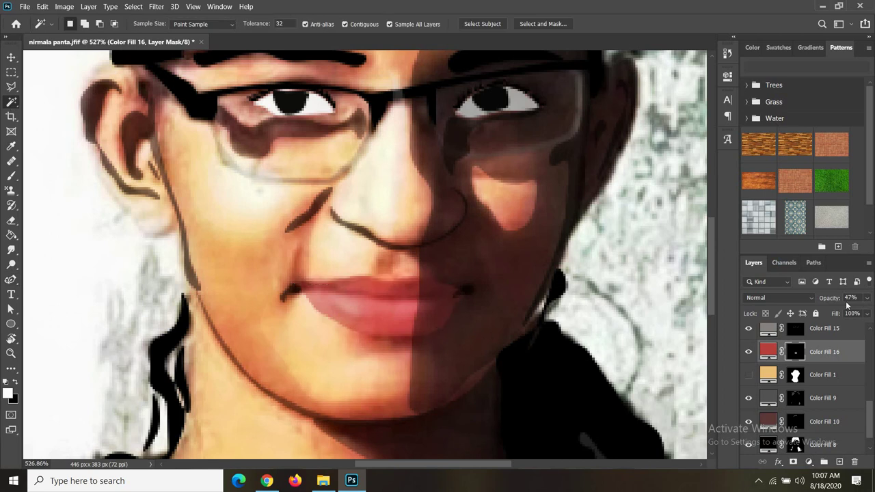
{"action": "left_click", "coordinate": [808, 462]}
{"action": "left_click", "coordinate": [796, 263]}
{"action": "left_click", "coordinate": [457, 322]}
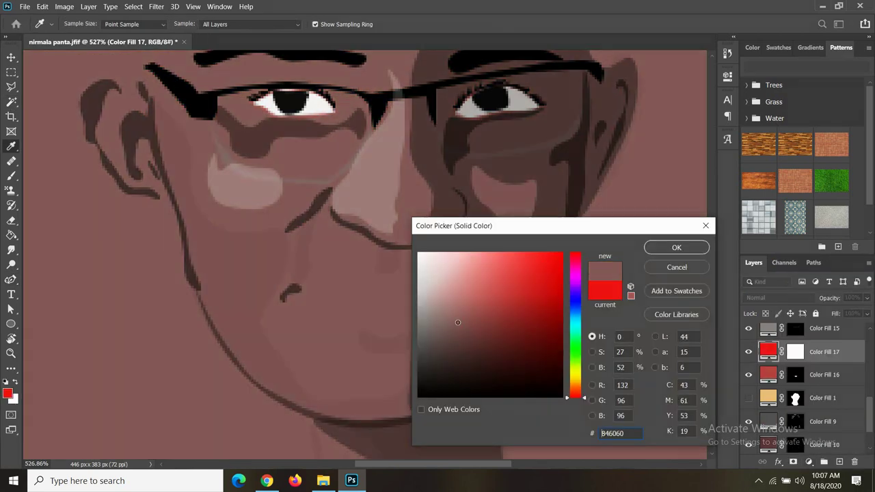
{"action": "left_click_drag", "start_coordinate": [457, 321], "coordinate": [462, 269]}
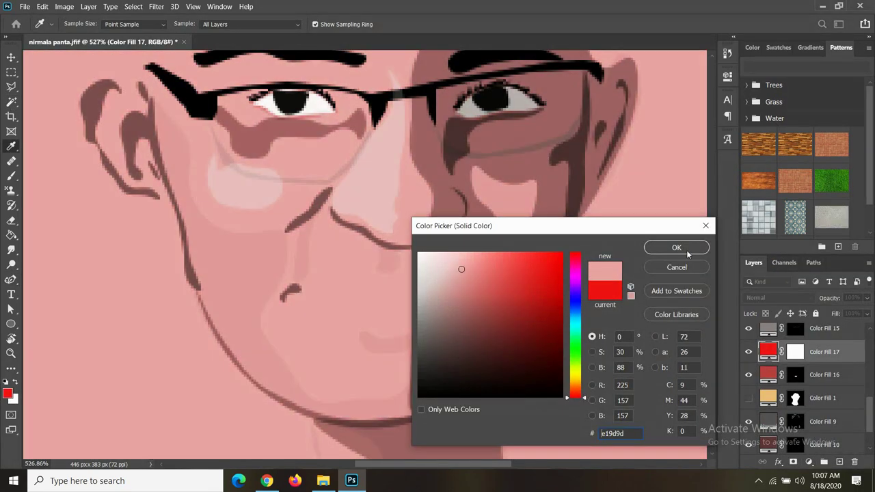
{"action": "left_click", "coordinate": [675, 247]}
{"action": "left_click", "coordinate": [794, 351]}
{"action": "key", "text": "ctrl+i"}
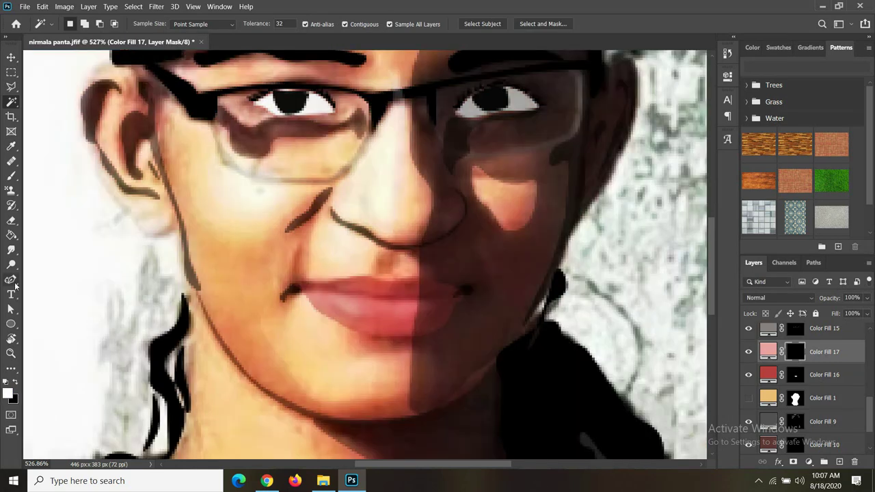
Step: Freeform-trace a lower-lip highlight for the pink layer and set its opacity to 68%
{"action": "left_click", "coordinate": [11, 279]}
{"action": "left_click", "coordinate": [328, 297]}
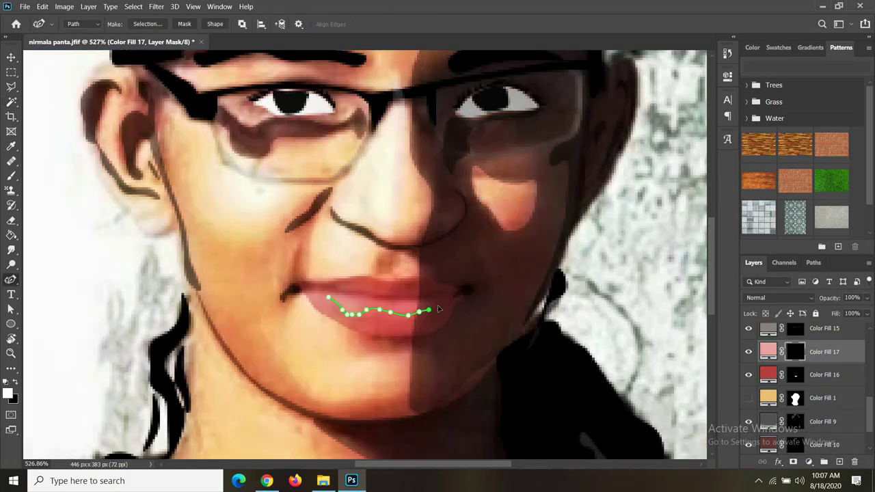
{"action": "left_click_drag", "start_coordinate": [326, 299], "coordinate": [390, 291]}
{"action": "key", "text": "ctrl+Return"}
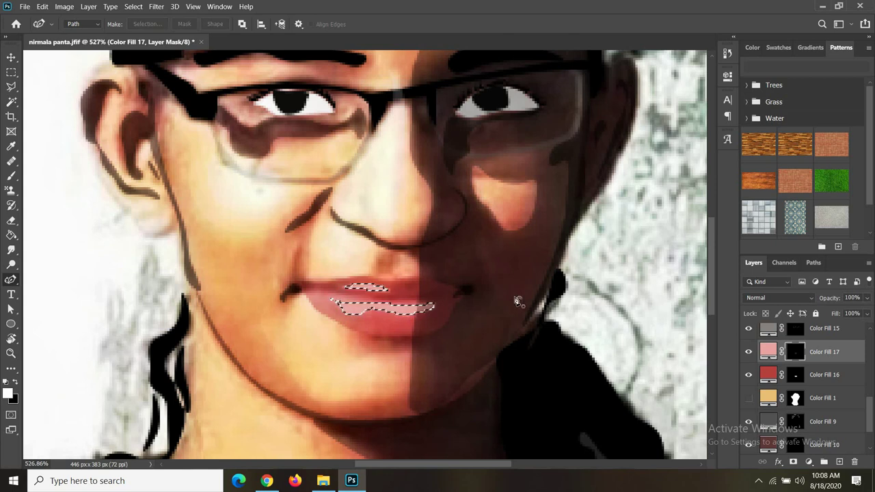
{"action": "left_click_drag", "start_coordinate": [867, 299], "coordinate": [845, 301]}
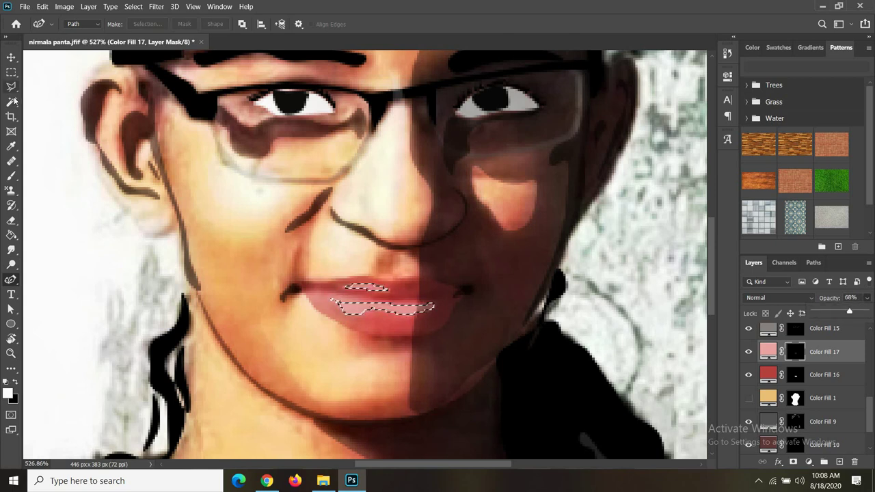
{"action": "key", "text": "w"}
{"action": "key", "text": "ctrl+d"}
Step: Add a dark grey Solid Color fill layer (Color Fill 18) with its mask inverted
{"action": "left_click", "coordinate": [809, 462]}
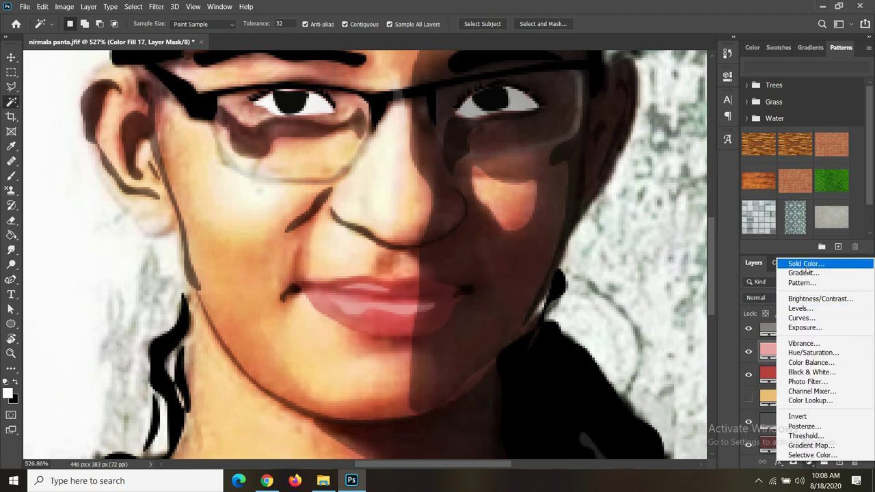
{"action": "left_click", "coordinate": [801, 261]}
{"action": "left_click", "coordinate": [421, 367]}
{"action": "left_click", "coordinate": [675, 248]}
{"action": "left_click", "coordinate": [795, 351]}
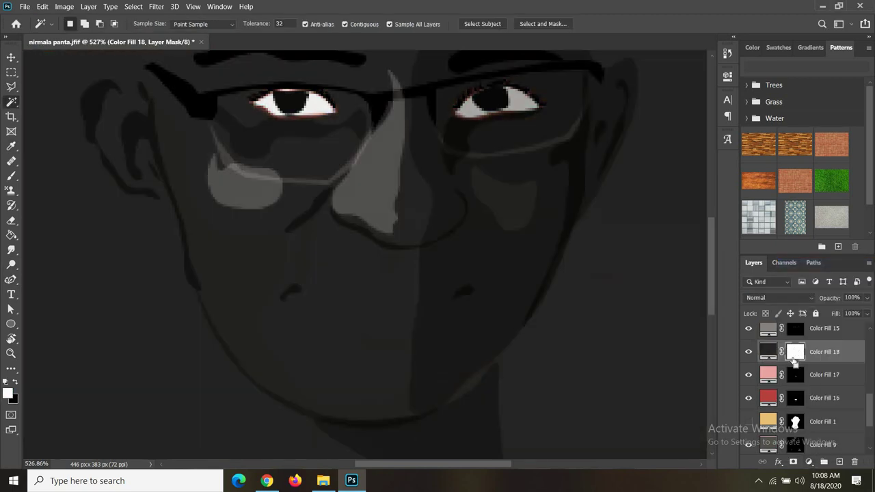
{"action": "key", "text": "ctrl+i"}
Step: Pen-trace the parting line between the lips, reveal it, and set the blend mode to Multiply
{"action": "key", "text": "p"}
{"action": "left_click", "coordinate": [370, 297]}
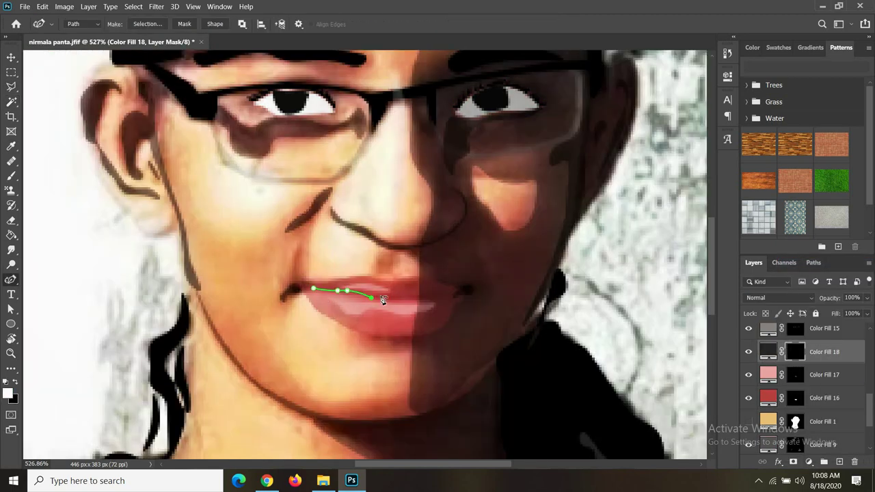
{"action": "left_click", "coordinate": [337, 300]}
{"action": "left_click", "coordinate": [305, 292]}
{"action": "key", "text": "ctrl+Return"}
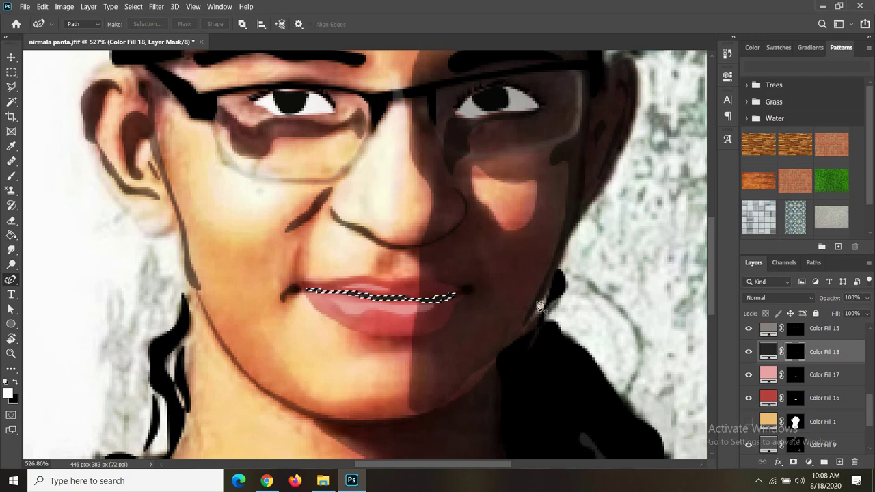
{"action": "left_click", "coordinate": [778, 297]}
{"action": "left_click", "coordinate": [766, 220]}
{"action": "key", "text": "w"}
{"action": "key", "text": "ctrl+d"}
Step: Toggle the skin and hair fill layers to compare, then target Color Fill 2's mask
{"action": "scroll", "coordinate": [403, 305], "scroll_direction": "down", "scroll_amount": 1}
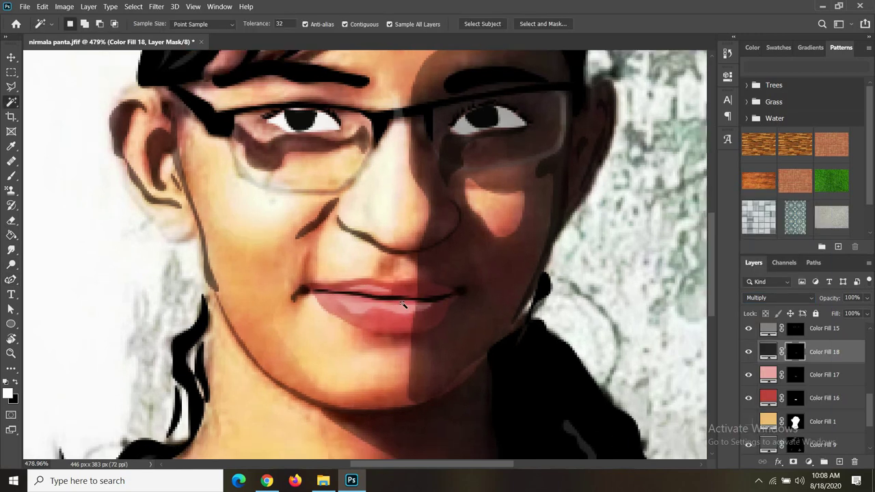
{"action": "scroll", "coordinate": [403, 305], "scroll_direction": "down", "scroll_amount": 7}
{"action": "left_click", "coordinate": [747, 422]}
{"action": "scroll", "coordinate": [437, 321], "scroll_direction": "up", "scroll_amount": 2}
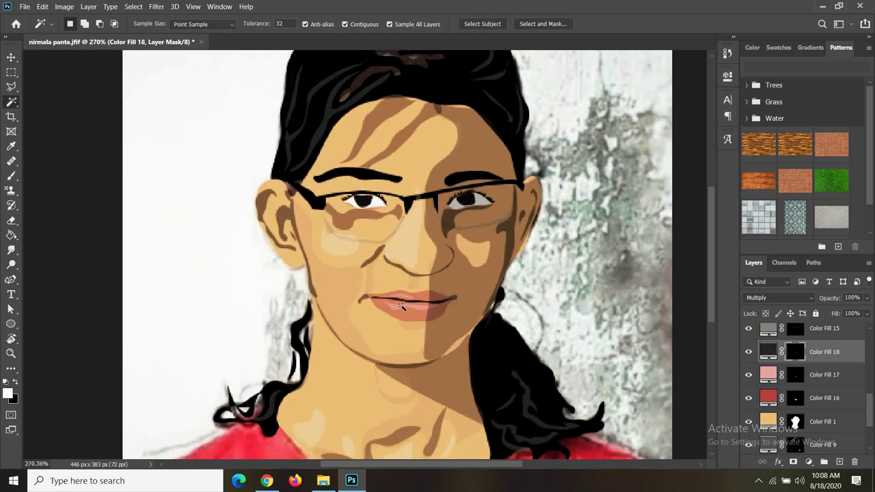
{"action": "scroll", "coordinate": [400, 280], "scroll_direction": "up", "scroll_amount": 6}
{"action": "scroll", "coordinate": [401, 280], "scroll_direction": "down", "scroll_amount": 7}
{"action": "scroll", "coordinate": [389, 280], "scroll_direction": "down", "scroll_amount": 3}
{"action": "scroll", "coordinate": [390, 280], "scroll_direction": "up", "scroll_amount": 2}
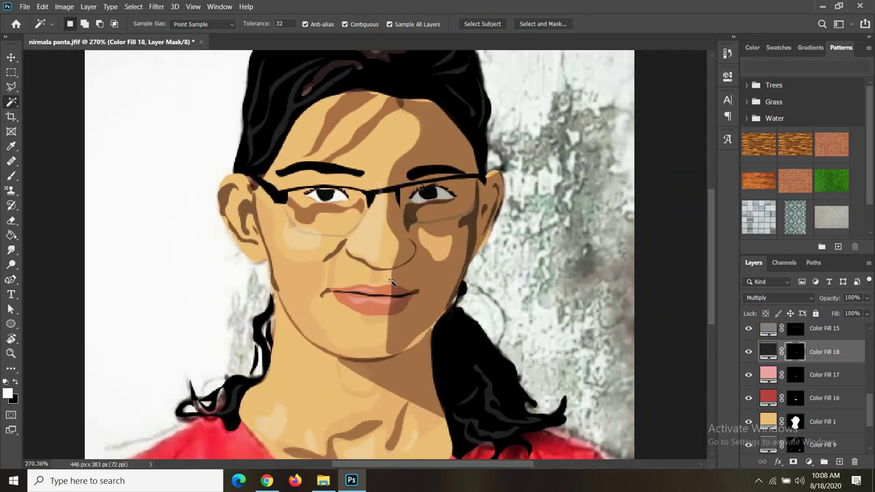
{"action": "scroll", "coordinate": [390, 280], "scroll_direction": "up", "scroll_amount": 2}
{"action": "scroll", "coordinate": [382, 299], "scroll_direction": "up", "scroll_amount": 1}
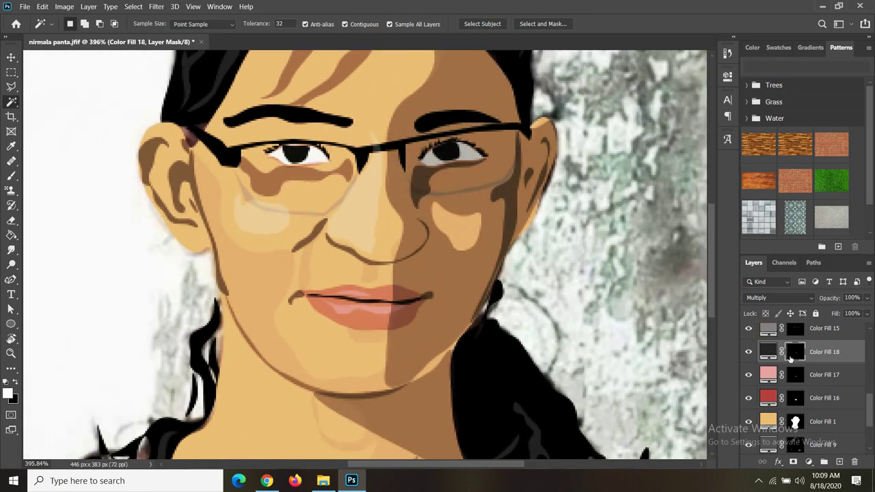
{"action": "scroll", "coordinate": [793, 376], "scroll_direction": "down", "scroll_amount": 2}
{"action": "left_click", "coordinate": [748, 421]}
{"action": "scroll", "coordinate": [792, 369], "scroll_direction": "up", "scroll_amount": 2}
{"action": "scroll", "coordinate": [793, 341], "scroll_direction": "up", "scroll_amount": 2}
{"action": "scroll", "coordinate": [794, 328], "scroll_direction": "up", "scroll_amount": 2}
{"action": "left_click", "coordinate": [794, 339]}
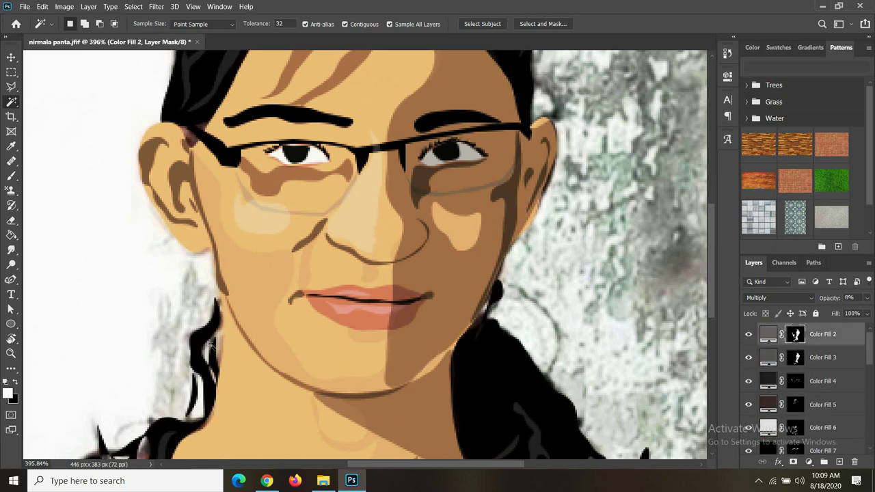
Step: Start a path under the lower lip and target Color Fill 3's mask for the shadow
{"action": "left_click", "coordinate": [11, 279]}
{"action": "left_click", "coordinate": [328, 318]}
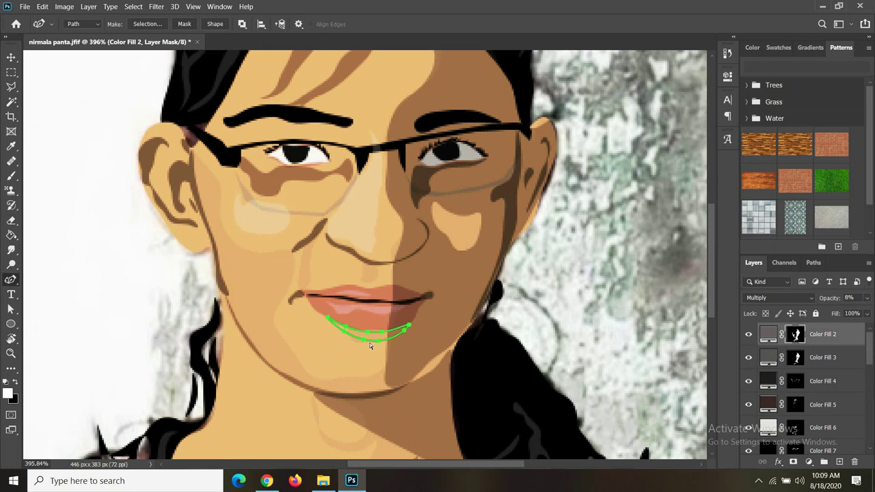
{"action": "left_click", "coordinate": [748, 333]}
{"action": "left_click", "coordinate": [771, 358]}
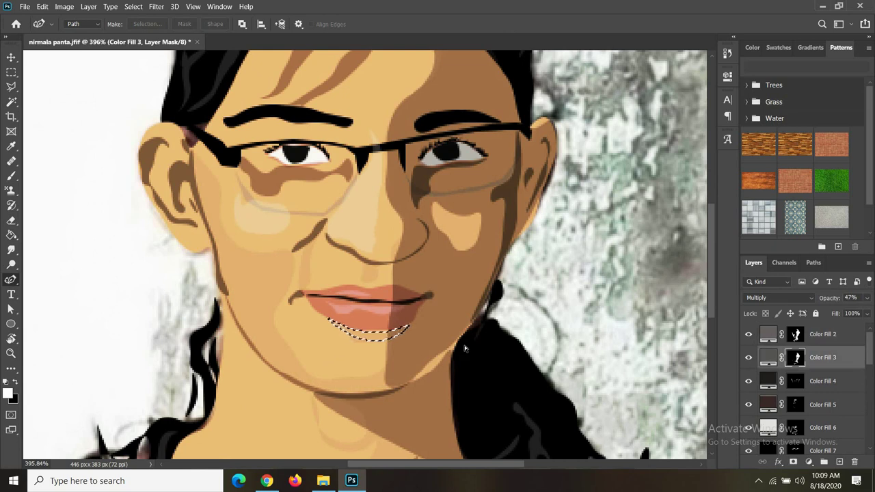
{"action": "left_click", "coordinate": [11, 101]}
{"action": "left_click", "coordinate": [321, 335]}
{"action": "key", "text": "ctrl+d"}
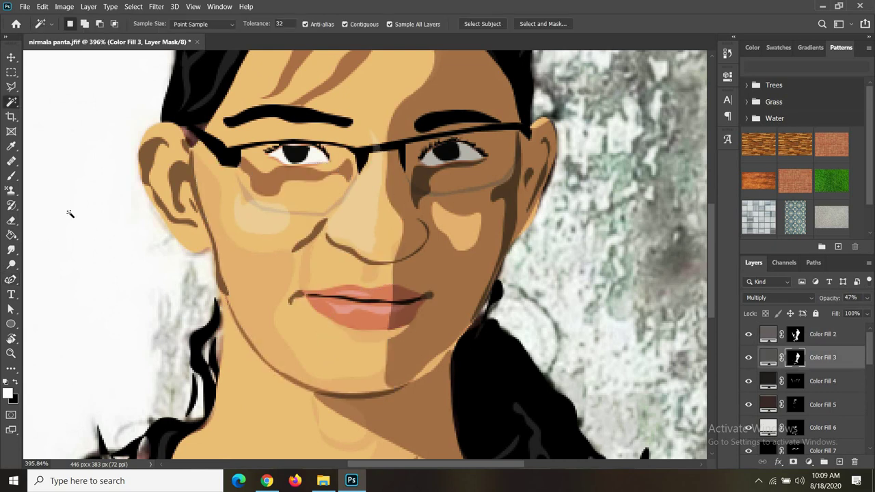
Step: Finish the lower-lip shadow on Color Fill 3's mask and scroll down the Layers panel
{"action": "key", "text": "p"}
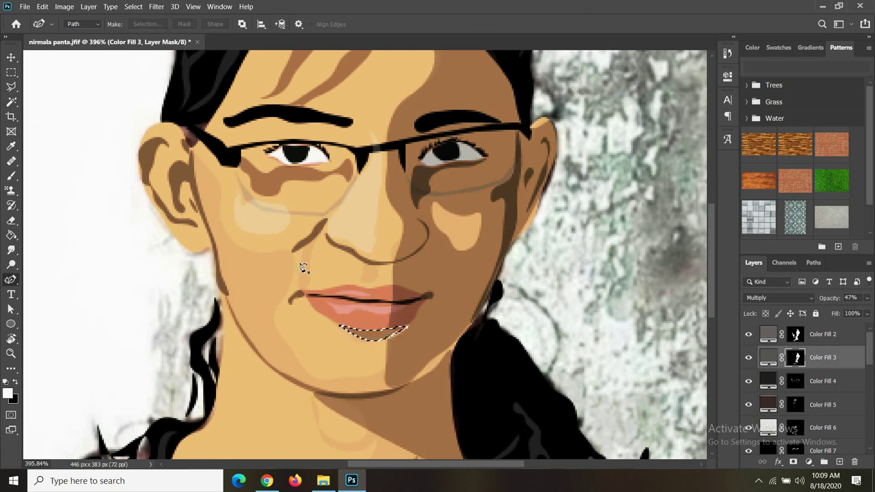
{"action": "key", "text": "w"}
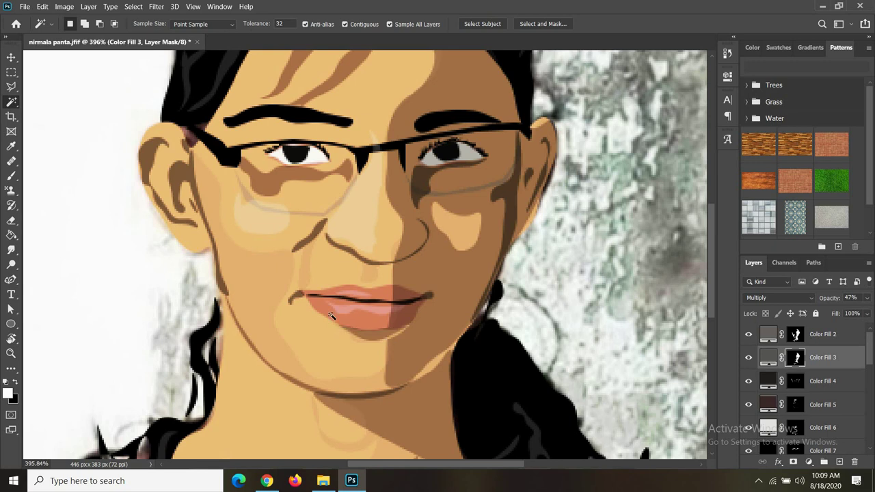
{"action": "scroll", "coordinate": [330, 315], "scroll_direction": "down", "scroll_amount": 3}
{"action": "scroll", "coordinate": [299, 347], "scroll_direction": "down", "scroll_amount": 2}
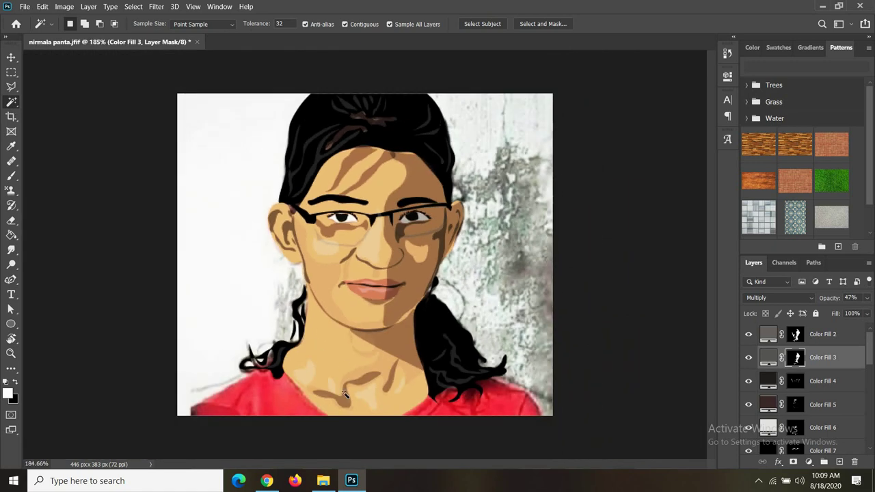
{"action": "scroll", "coordinate": [345, 394], "scroll_direction": "down", "scroll_amount": 1}
{"action": "scroll", "coordinate": [776, 410], "scroll_direction": "down", "scroll_amount": 5}
{"action": "scroll", "coordinate": [776, 444], "scroll_direction": "down", "scroll_amount": 3}
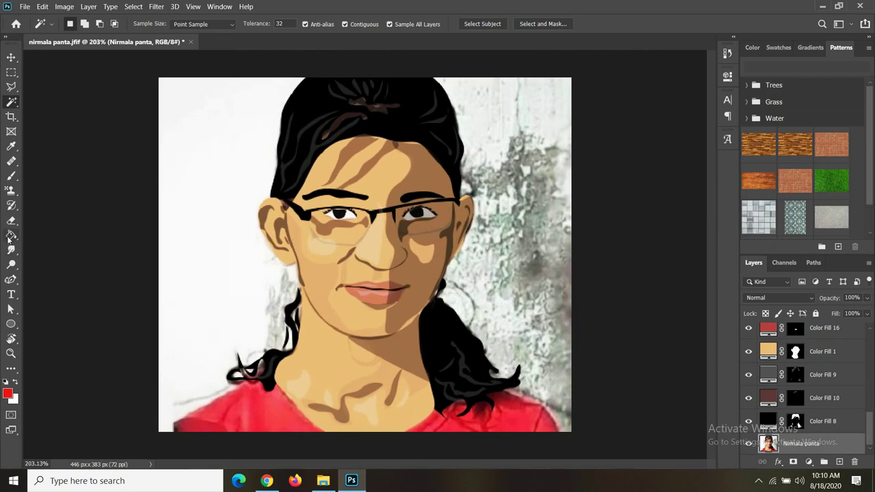
Step: Add a red Solid Color fill layer (Color Fill 19) with its mask inverted
{"action": "left_click", "coordinate": [809, 461]}
{"action": "left_click", "coordinate": [793, 260]}
{"action": "left_click", "coordinate": [532, 294]}
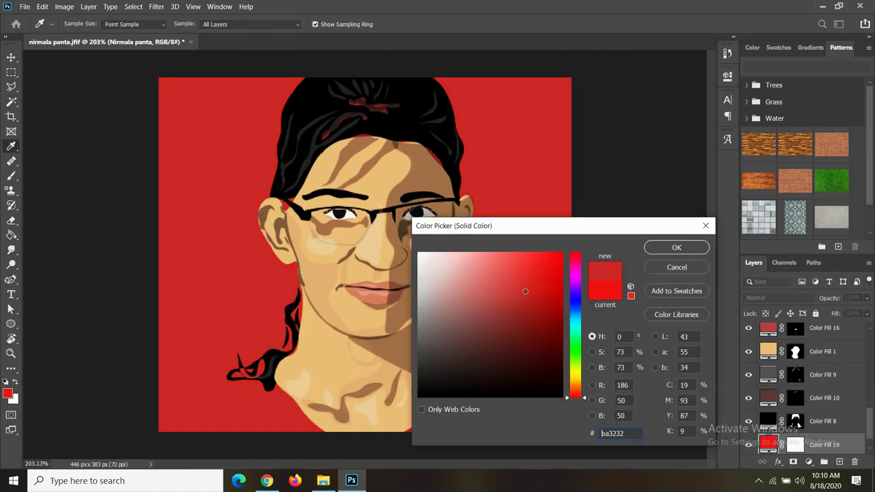
{"action": "left_click", "coordinate": [666, 247]}
{"action": "left_click", "coordinate": [794, 443]}
{"action": "key", "text": "ctrl+i"}
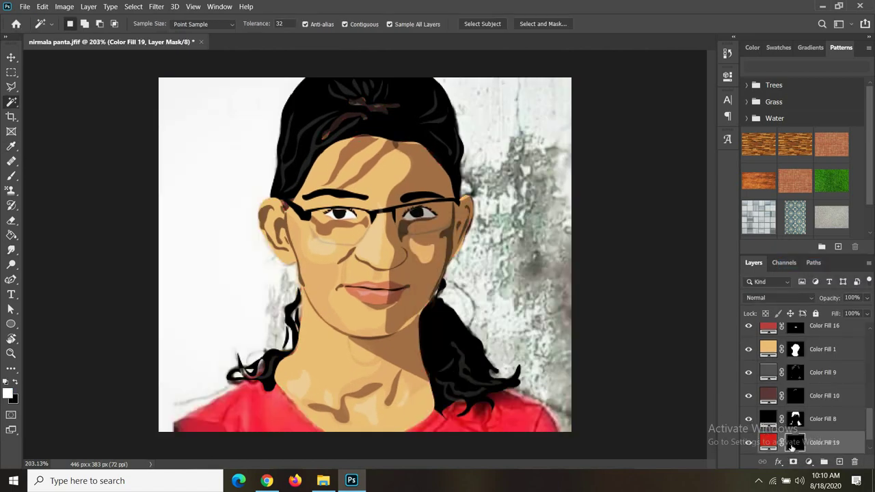
Step: Pen-trace the shirt outline, reveal the red fill within it, and lower the layer's opacity
{"action": "left_click", "coordinate": [11, 280]}
{"action": "left_click", "coordinate": [242, 379]}
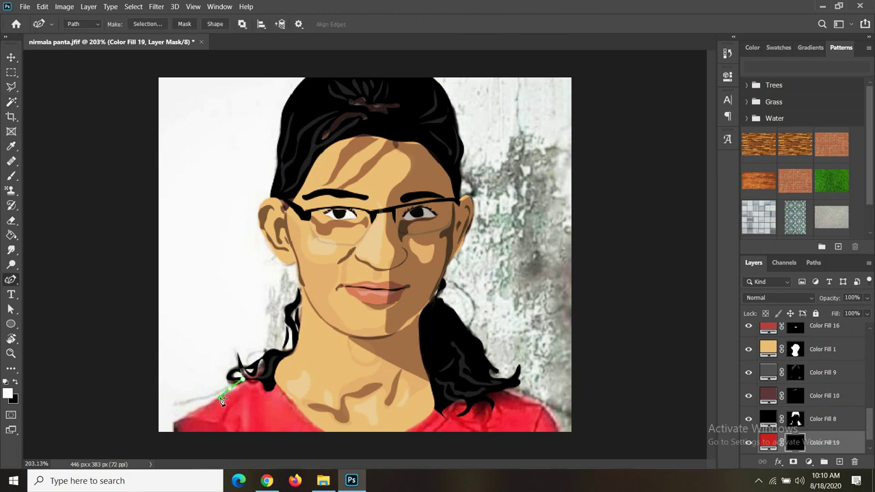
{"action": "right_click", "coordinate": [11, 281]}
{"action": "left_click", "coordinate": [48, 279]}
{"action": "left_click", "coordinate": [559, 431]}
{"action": "right_click", "coordinate": [11, 280]}
{"action": "left_click", "coordinate": [48, 309]}
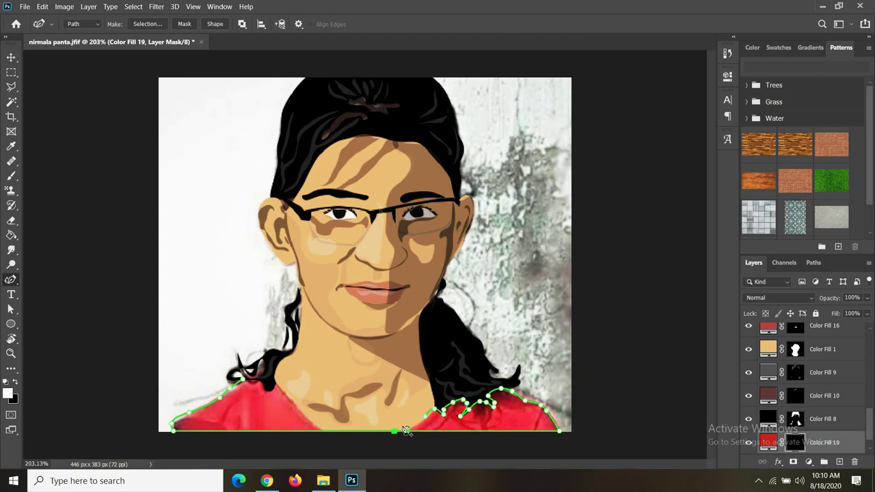
{"action": "left_click", "coordinate": [318, 429]}
{"action": "key", "text": "ctrl+Return"}
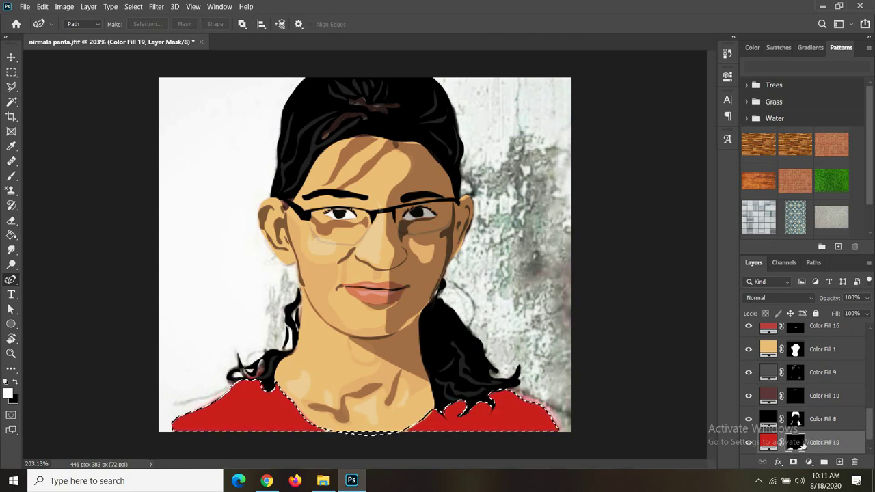
{"action": "key", "text": "w"}
{"action": "key", "text": "ctrl+d"}
{"action": "mouse_move", "coordinate": [866, 298]}
{"action": "left_mouse_down"}
{"action": "mouse_move", "coordinate": [860, 317]}
{"action": "mouse_move", "coordinate": [819, 312]}
{"action": "left_mouse_up"}
Step: Add a new dark grey Solid Color fill layer
{"action": "left_click", "coordinate": [808, 462]}
{"action": "left_click", "coordinate": [806, 261]}
{"action": "left_click", "coordinate": [423, 410]}
Step: Invert Color Fill 20's mask and outline a leaf-shaped fold on the shirt's lower left
{"action": "left_click", "coordinate": [676, 248]}
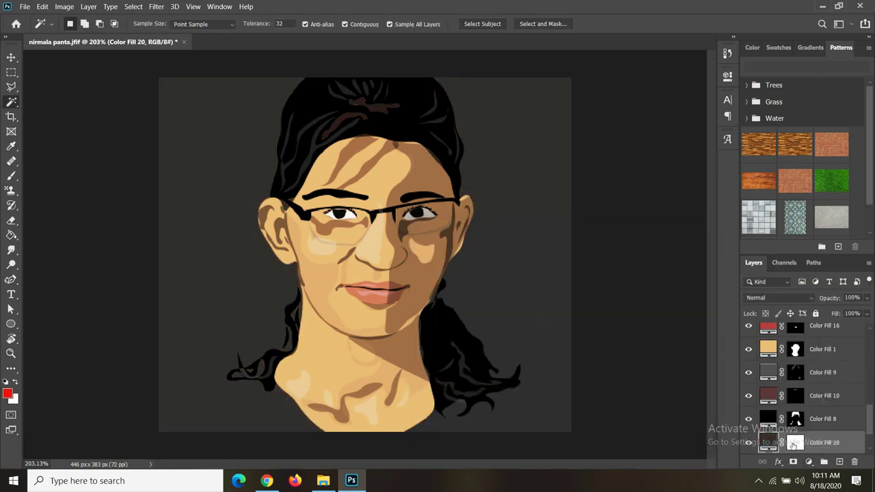
{"action": "left_click", "coordinate": [792, 443]}
{"action": "key", "text": "ctrl+i"}
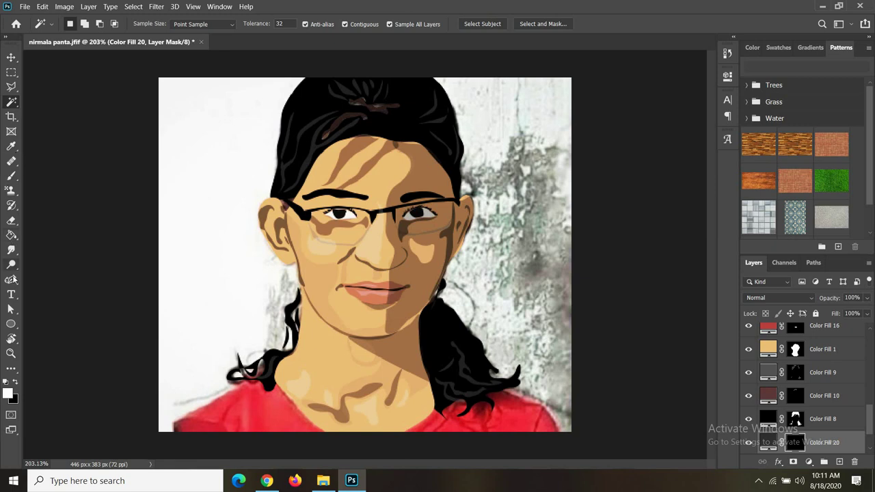
{"action": "left_click", "coordinate": [11, 280]}
{"action": "left_click", "coordinate": [237, 400]}
{"action": "left_click", "coordinate": [221, 415]}
{"action": "left_click", "coordinate": [184, 418]}
{"action": "left_click_drag", "start_coordinate": [207, 429], "coordinate": [186, 421]}
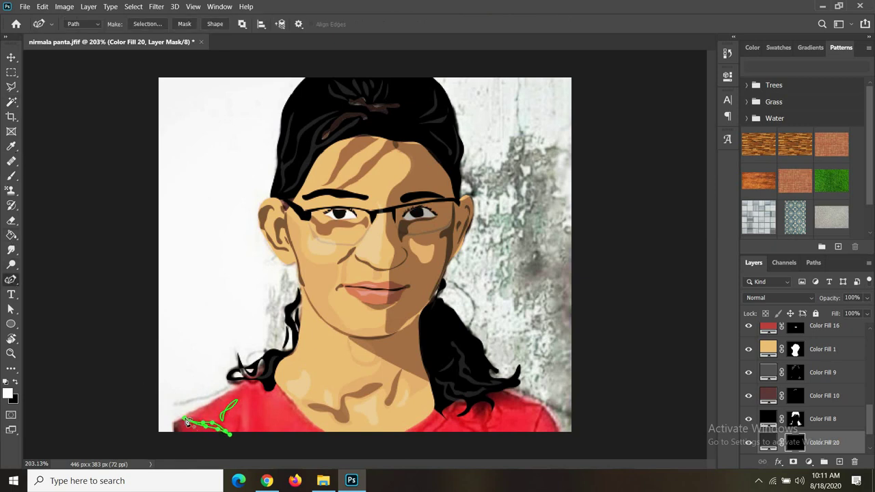
{"action": "mouse_move", "coordinate": [278, 409]}
{"action": "left_mouse_down"}
{"action": "mouse_move", "coordinate": [244, 414]}
{"action": "mouse_move", "coordinate": [264, 409]}
{"action": "left_mouse_up"}
{"action": "left_click", "coordinate": [245, 404]}
Step: Outline a second fold shape on the shirt's lower right
{"action": "left_click", "coordinate": [431, 429]}
{"action": "left_click", "coordinate": [442, 414]}
{"action": "left_click", "coordinate": [465, 429]}
{"action": "left_click", "coordinate": [476, 432]}
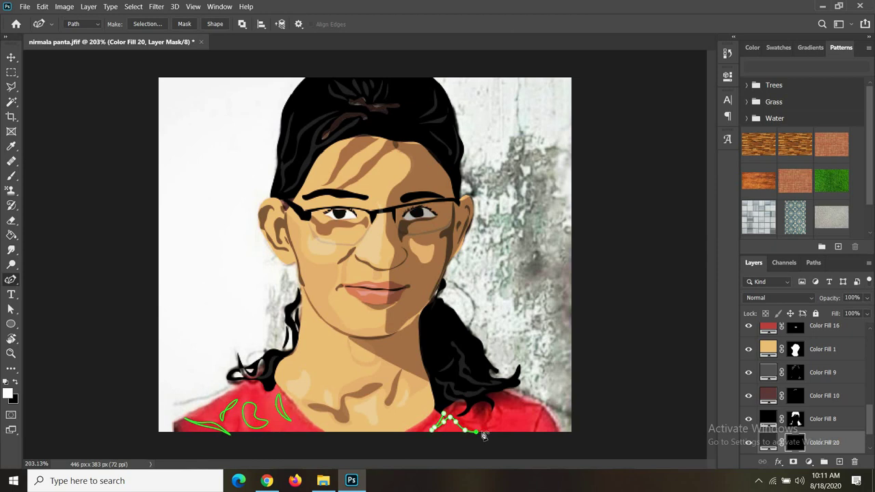
{"action": "left_click", "coordinate": [488, 424]}
{"action": "left_click", "coordinate": [498, 415]}
{"action": "left_click", "coordinate": [447, 416]}
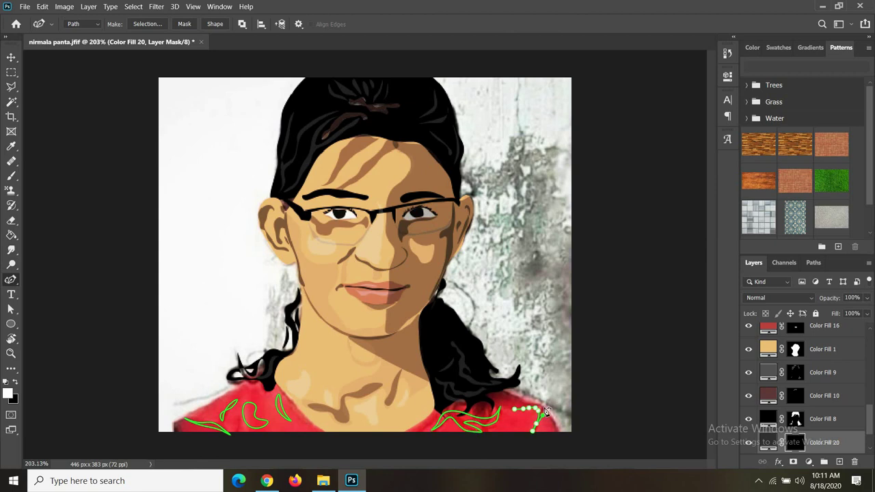
{"action": "left_click_drag", "start_coordinate": [500, 408], "coordinate": [502, 426]}
Step: Reveal the fold shapes in the mask, blended with Multiply at 59% opacity
{"action": "key", "text": "ctrl+Return"}
{"action": "left_click", "coordinate": [778, 297]}
{"action": "left_click", "coordinate": [752, 224]}
{"action": "left_click", "coordinate": [866, 298]}
{"action": "left_click_drag", "start_coordinate": [865, 311], "coordinate": [844, 310]}
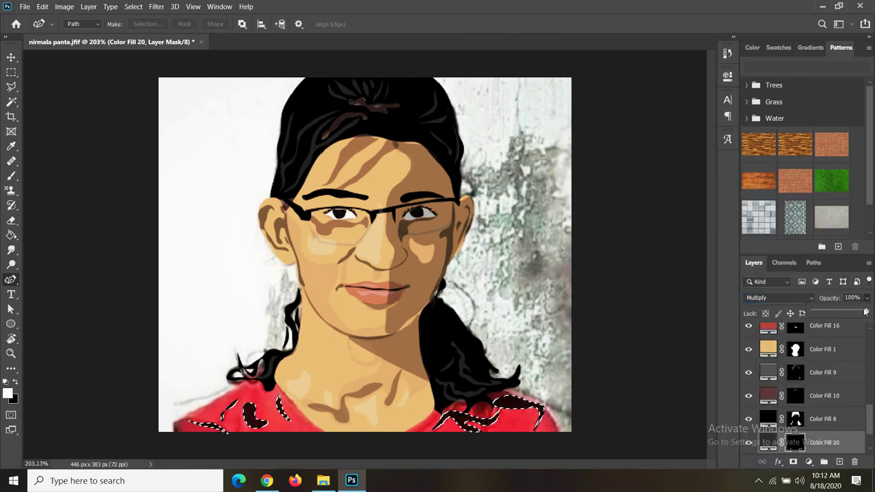
{"action": "left_click", "coordinate": [11, 101]}
{"action": "key", "text": "ctrl+d"}
{"action": "scroll", "coordinate": [328, 328], "scroll_direction": "down", "scroll_amount": 2}
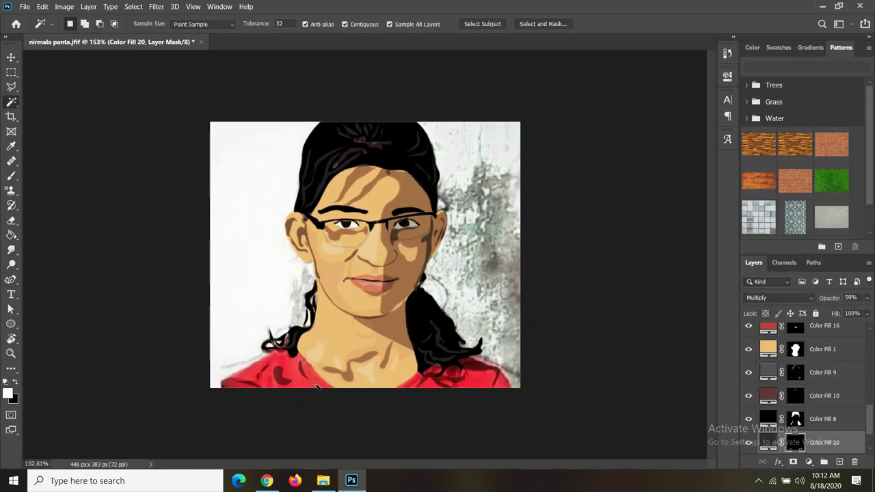
{"action": "scroll", "coordinate": [346, 270], "scroll_direction": "up", "scroll_amount": 3}
{"action": "scroll", "coordinate": [346, 270], "scroll_direction": "down", "scroll_amount": 3}
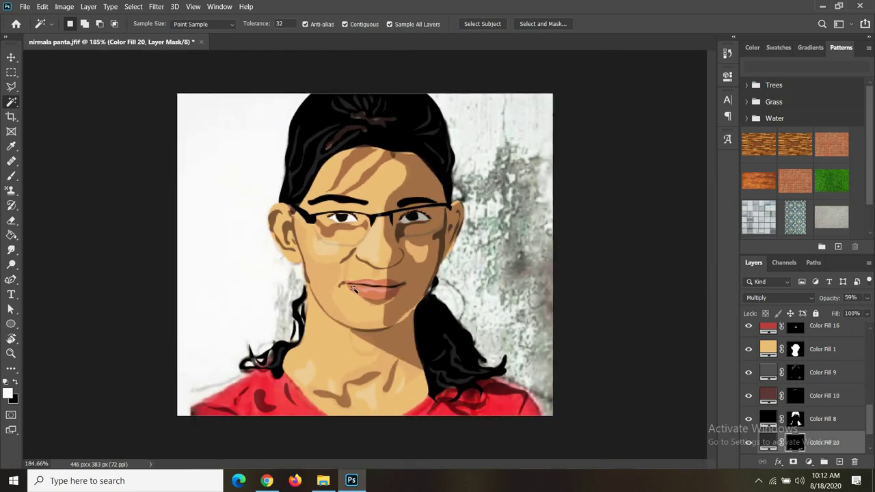
{"action": "scroll", "coordinate": [346, 270], "scroll_direction": "up", "scroll_amount": 1}
{"action": "scroll", "coordinate": [799, 396], "scroll_direction": "down", "scroll_amount": 2}
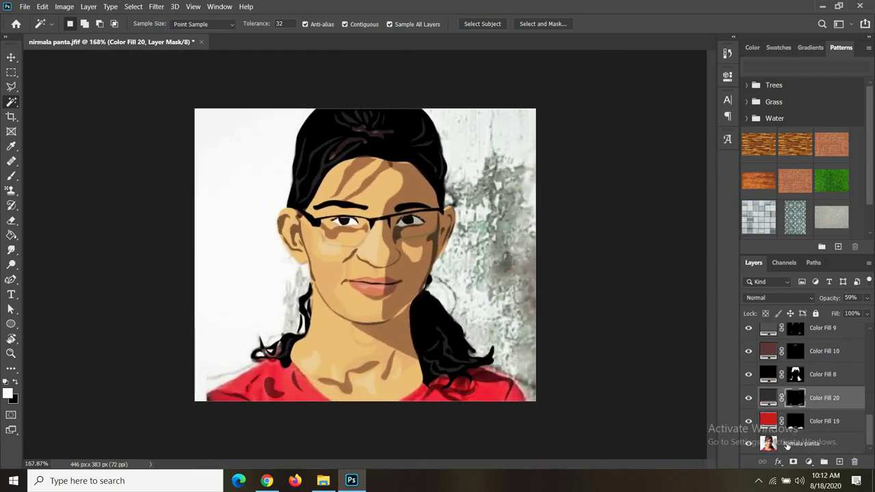
Step: Select the original photo layer and start selecting the grey wall with Quick Selection
{"action": "left_click", "coordinate": [789, 444]}
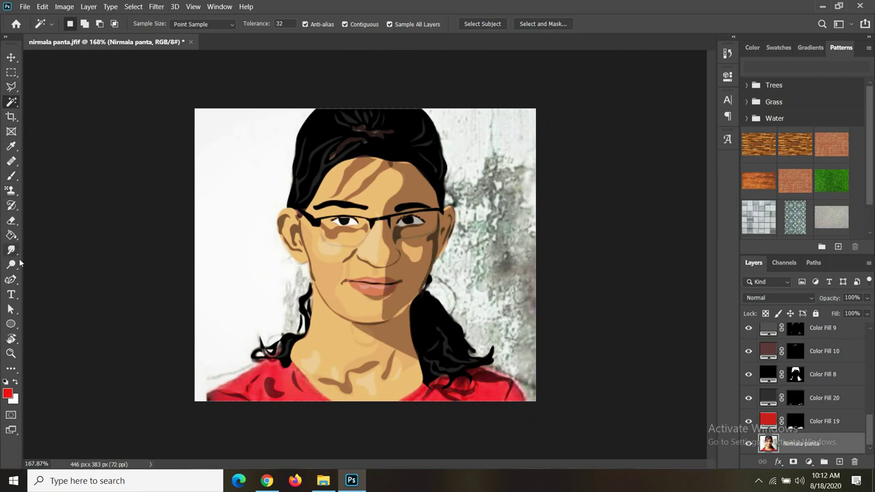
{"action": "left_click", "coordinate": [498, 235]}
{"action": "right_click", "coordinate": [11, 102]}
{"action": "left_click", "coordinate": [35, 114]}
{"action": "right_click", "coordinate": [11, 103]}
{"action": "left_click", "coordinate": [48, 111]}
Step: Extend the selection over the background on both sides of the head and delete it
{"action": "left_click_drag", "start_coordinate": [444, 277], "coordinate": [451, 199]}
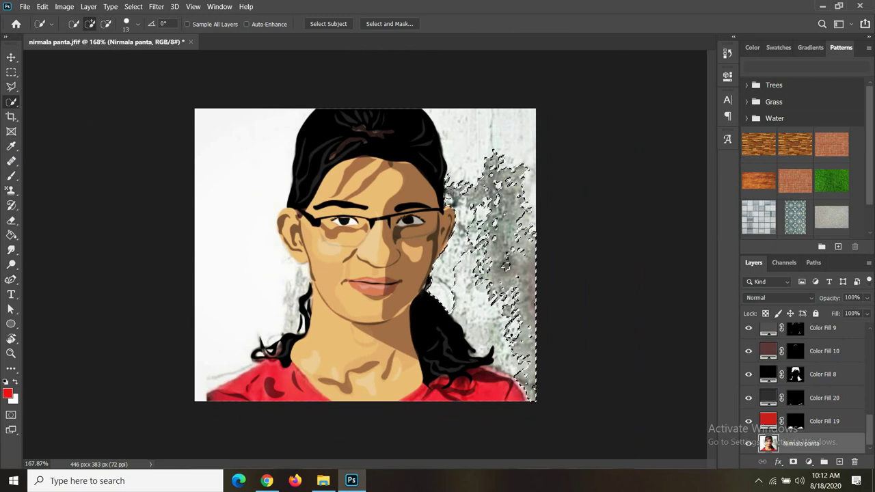
{"action": "left_click_drag", "start_coordinate": [451, 198], "coordinate": [513, 130]}
{"action": "left_click_drag", "start_coordinate": [470, 278], "coordinate": [495, 367]}
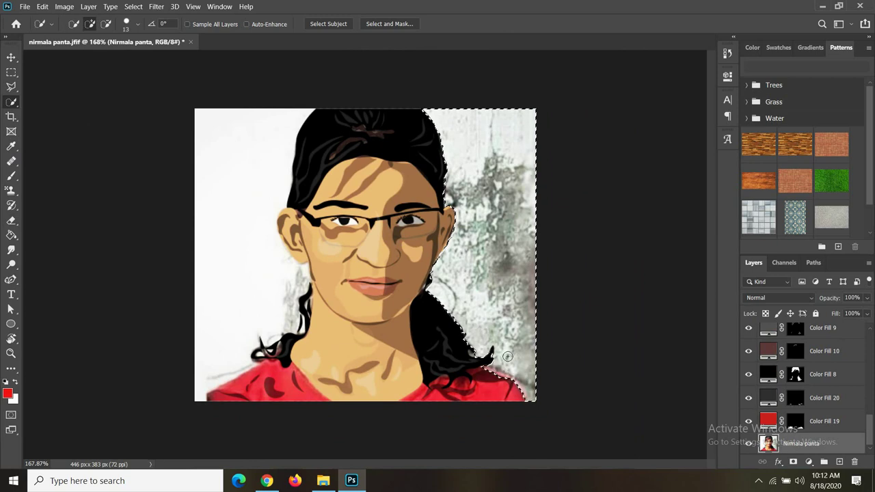
{"action": "mouse_move", "coordinate": [287, 120]}
{"action": "left_mouse_down"}
{"action": "mouse_move", "coordinate": [230, 211]}
{"action": "mouse_move", "coordinate": [228, 264]}
{"action": "left_mouse_up"}
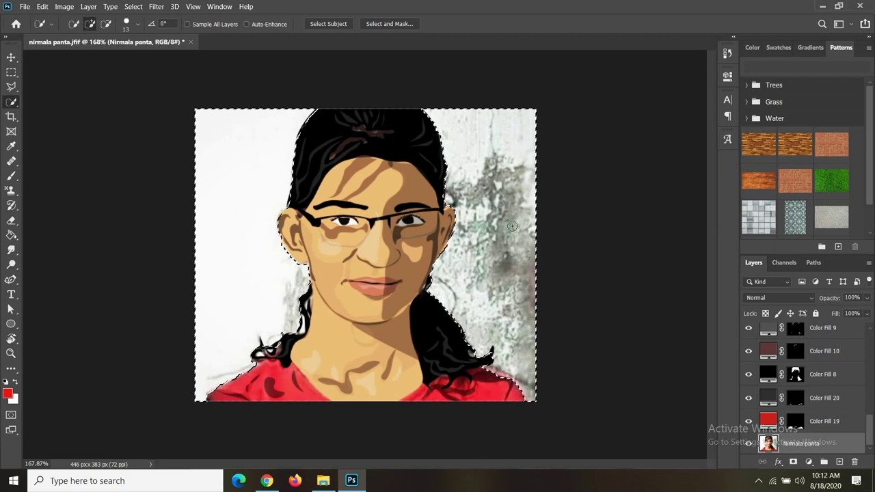
{"action": "key", "text": "alt"}
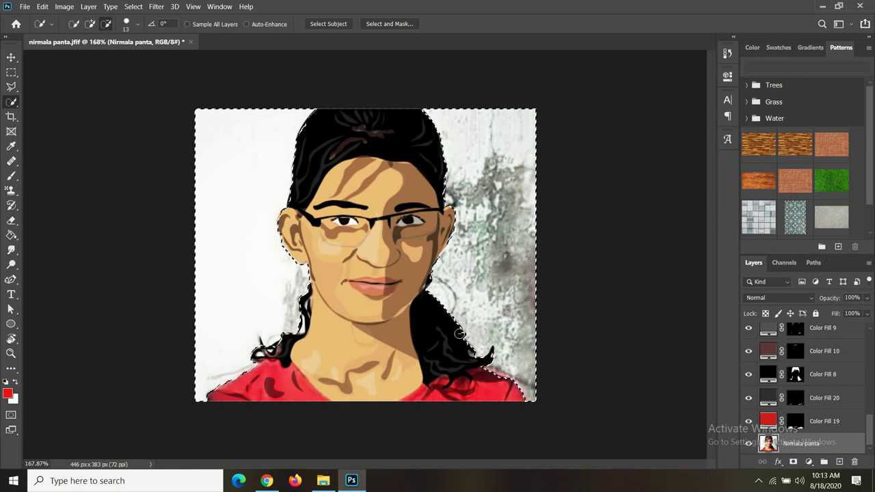
{"action": "key", "text": "Delete"}
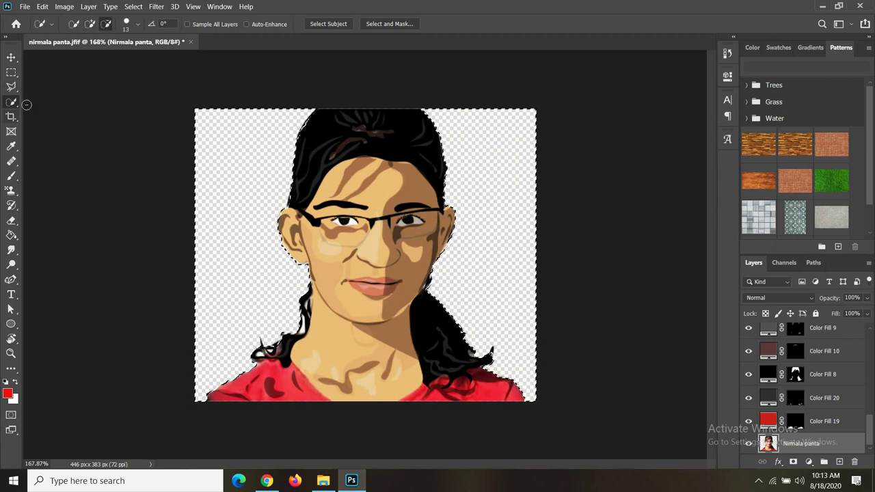
{"action": "left_click", "coordinate": [8, 394]}
Step: Set the foreground colour to a bright yellow
{"action": "left_click", "coordinate": [683, 253]}
{"action": "left_click", "coordinate": [15, 383]}
{"action": "left_click", "coordinate": [7, 393]}
{"action": "left_click", "coordinate": [574, 367]}
{"action": "left_click_drag", "start_coordinate": [574, 367], "coordinate": [574, 375]}
{"action": "left_click", "coordinate": [523, 304]}
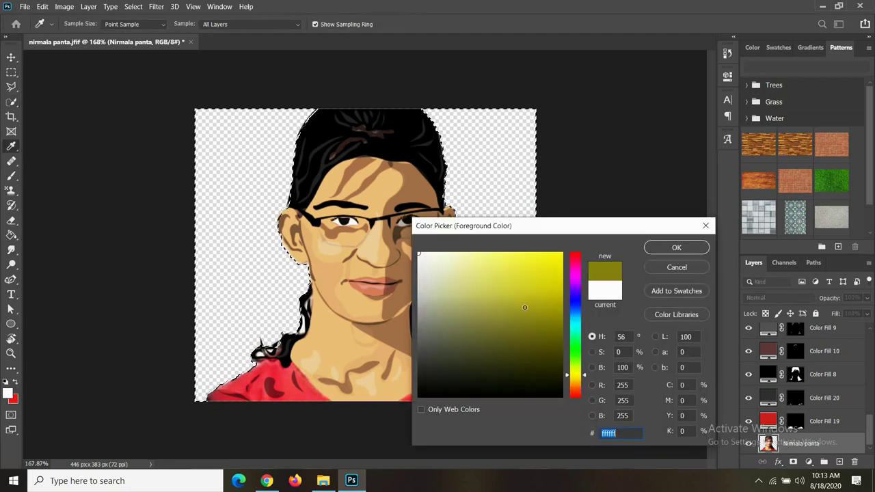
{"action": "key", "text": "Return"}
Step: Draw a vertical gradient over the background, red in a narrow top band and yellow below
{"action": "key", "text": "w"}
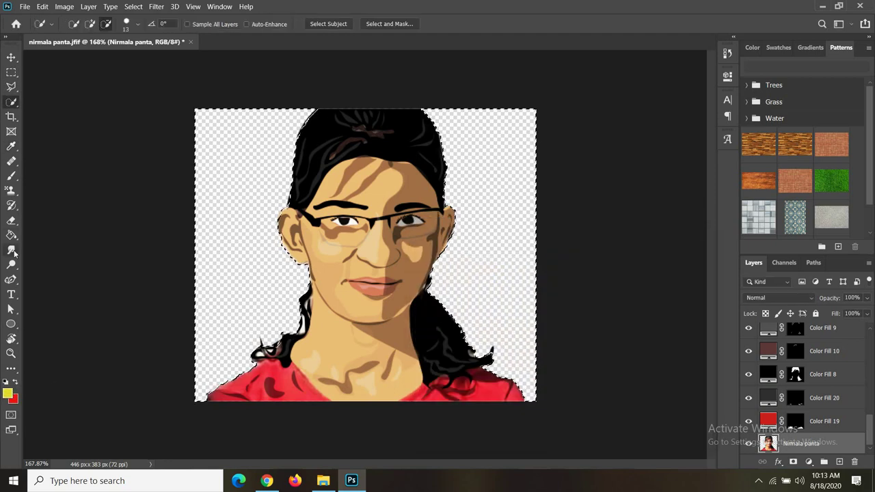
{"action": "left_click", "coordinate": [10, 235]}
{"action": "right_click", "coordinate": [11, 234]}
{"action": "left_click", "coordinate": [58, 236]}
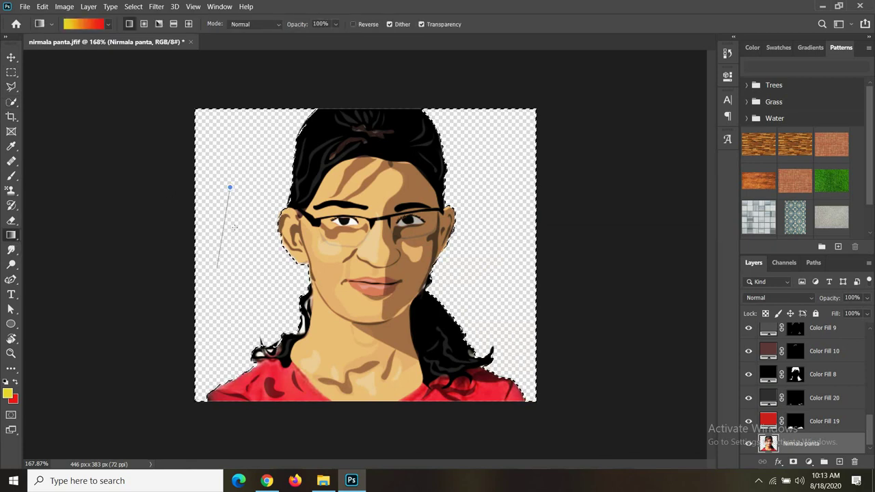
{"action": "left_click_drag", "start_coordinate": [229, 187], "coordinate": [217, 268]}
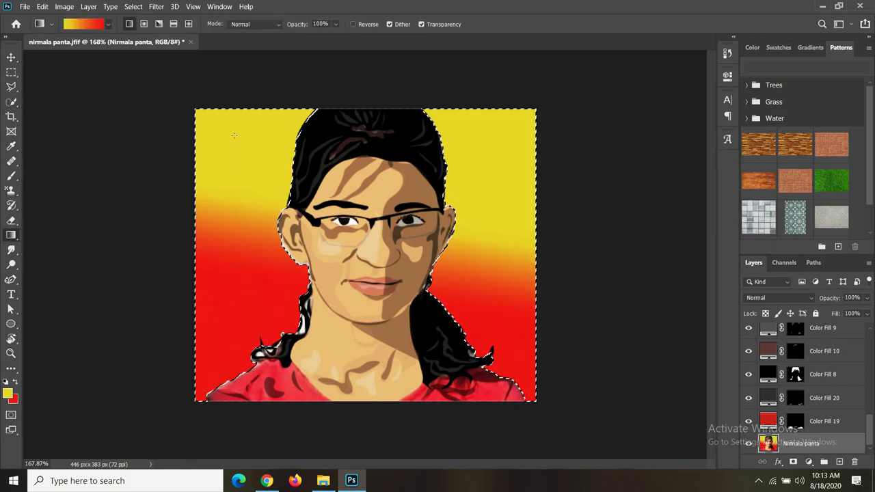
{"action": "left_click_drag", "start_coordinate": [234, 135], "coordinate": [258, 164]}
{"action": "left_click_drag", "start_coordinate": [244, 158], "coordinate": [260, 122]}
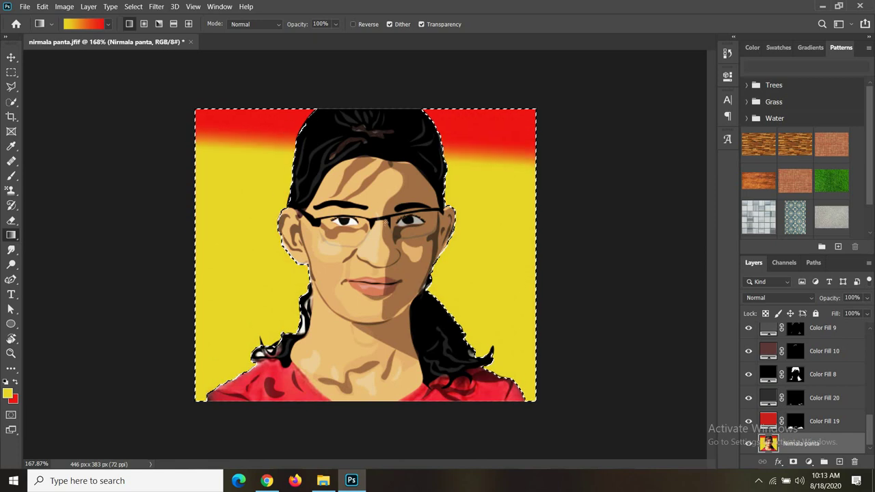
Step: Magic Wand-select the white fringes along the left ear and beside the neck
{"action": "right_click", "coordinate": [12, 101]}
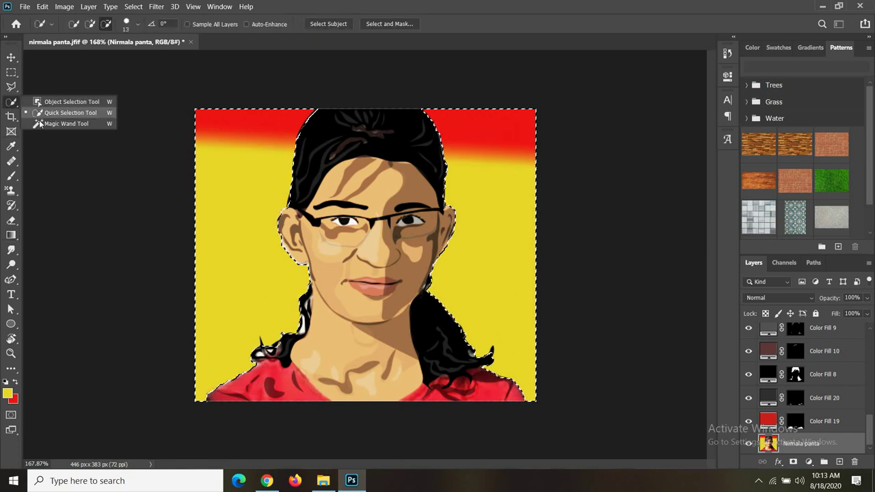
{"action": "left_click", "coordinate": [75, 125]}
{"action": "key", "text": "ctrl+d"}
{"action": "scroll", "coordinate": [343, 316], "scroll_direction": "up", "scroll_amount": 2}
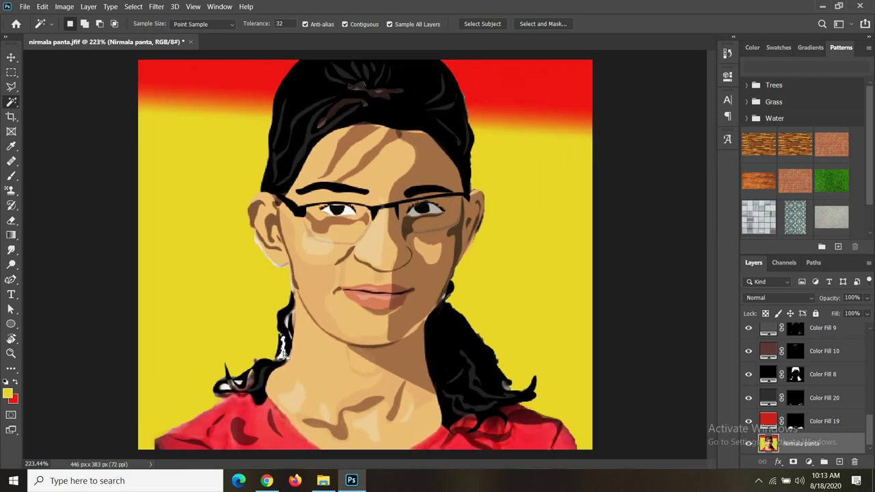
{"action": "scroll", "coordinate": [282, 349], "scroll_direction": "up", "scroll_amount": 1}
{"action": "left_click", "coordinate": [292, 260], "text": "shift"}
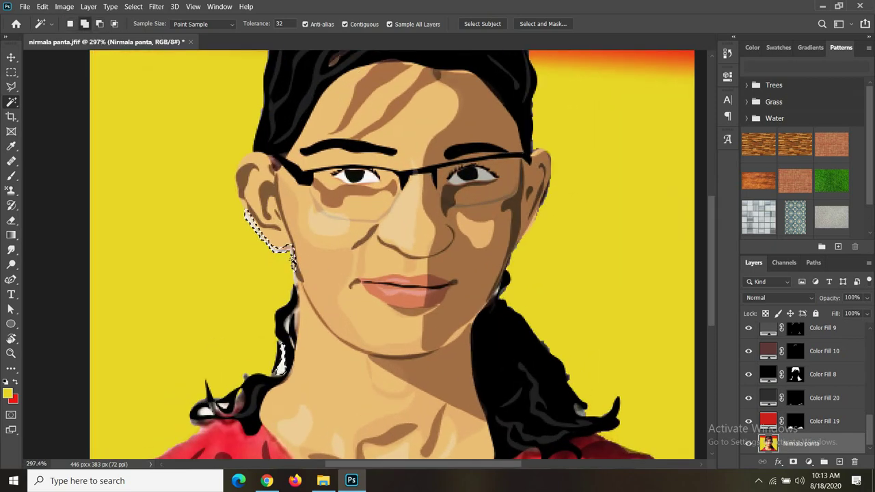
{"action": "left_click", "coordinate": [296, 313], "text": "shift"}
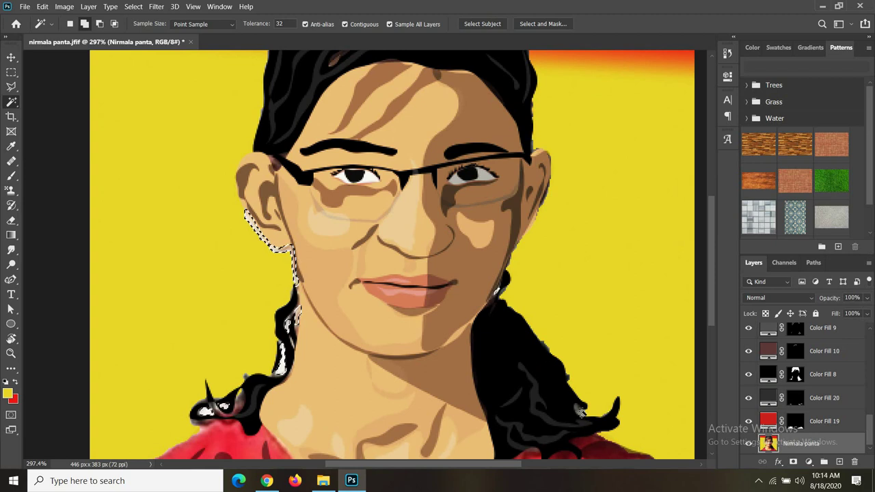
{"action": "scroll", "coordinate": [398, 328], "scroll_direction": "down", "scroll_amount": 3}
{"action": "scroll", "coordinate": [398, 328], "scroll_direction": "up", "scroll_amount": 2}
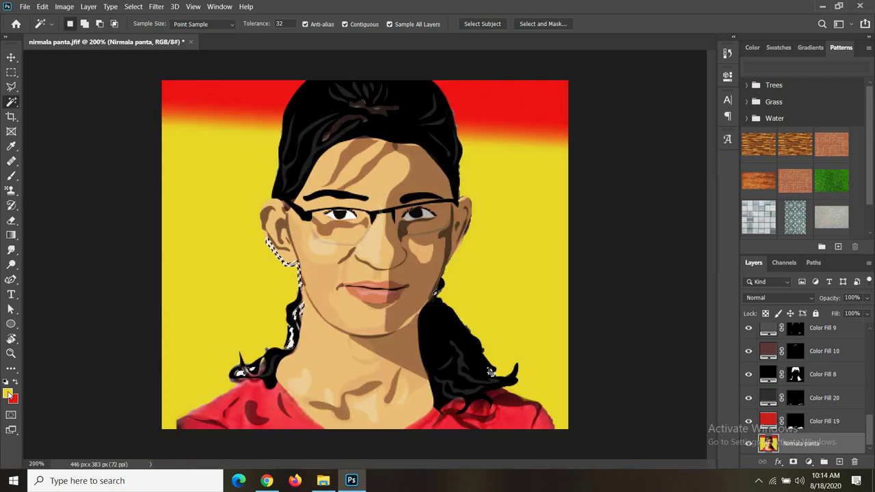
Step: Paint the selected fringes yellow with the Brush, then return to the Magic Wand
{"action": "left_click", "coordinate": [11, 176]}
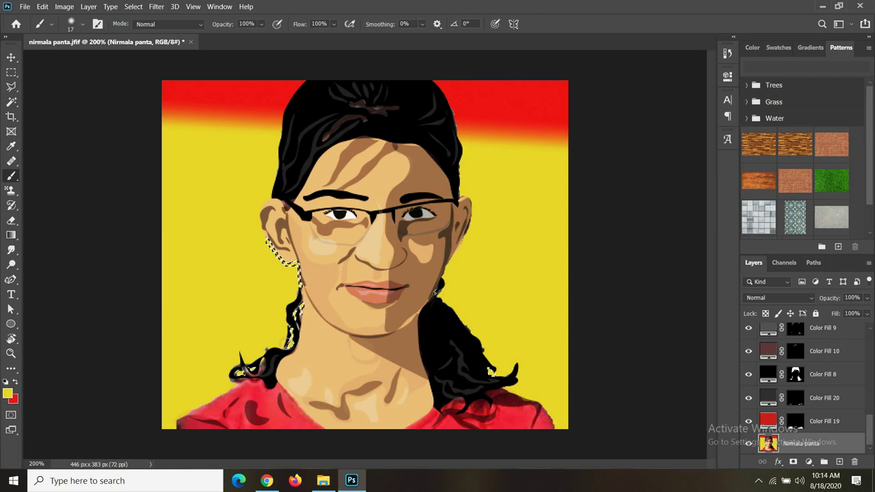
{"action": "left_click", "coordinate": [11, 101]}
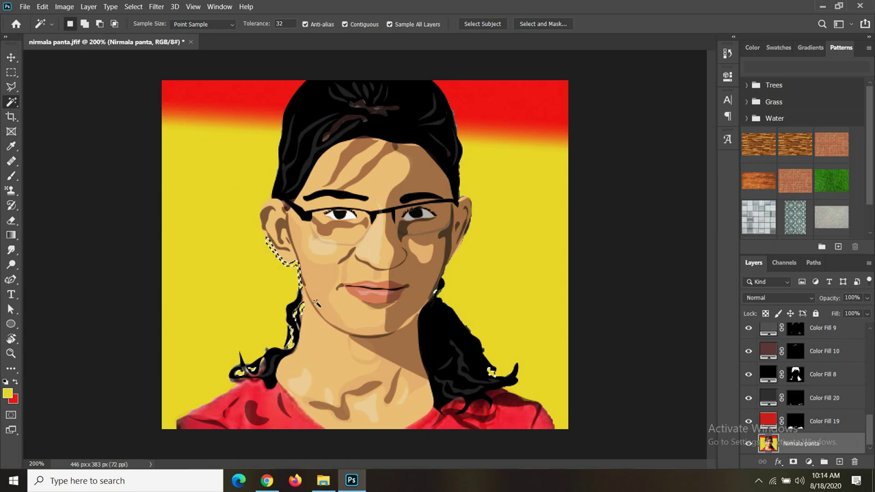
{"action": "scroll", "coordinate": [297, 265], "scroll_direction": "down", "scroll_amount": 2}
{"action": "scroll", "coordinate": [293, 267], "scroll_direction": "up", "scroll_amount": 3}
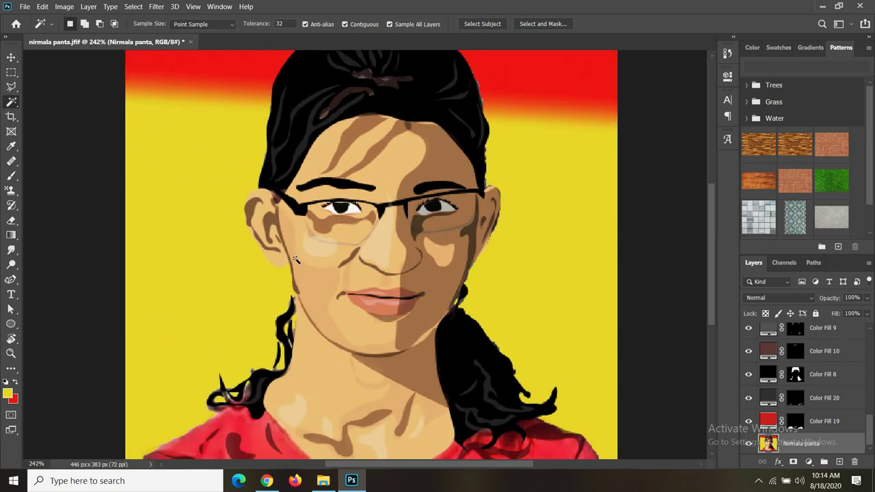
{"action": "scroll", "coordinate": [490, 270], "scroll_direction": "down", "scroll_amount": 2}
Step: Hide the photo and Color Fill 1 skin layers to check the result, then select Color Fill 1
{"action": "left_click", "coordinate": [748, 445]}
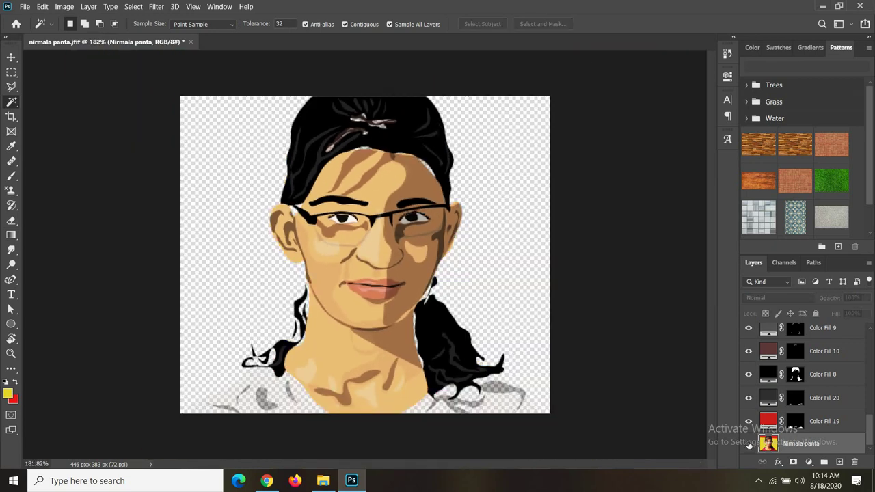
{"action": "scroll", "coordinate": [752, 403], "scroll_direction": "up", "scroll_amount": 1}
{"action": "scroll", "coordinate": [751, 400], "scroll_direction": "up", "scroll_amount": 1}
{"action": "left_click", "coordinate": [749, 397]}
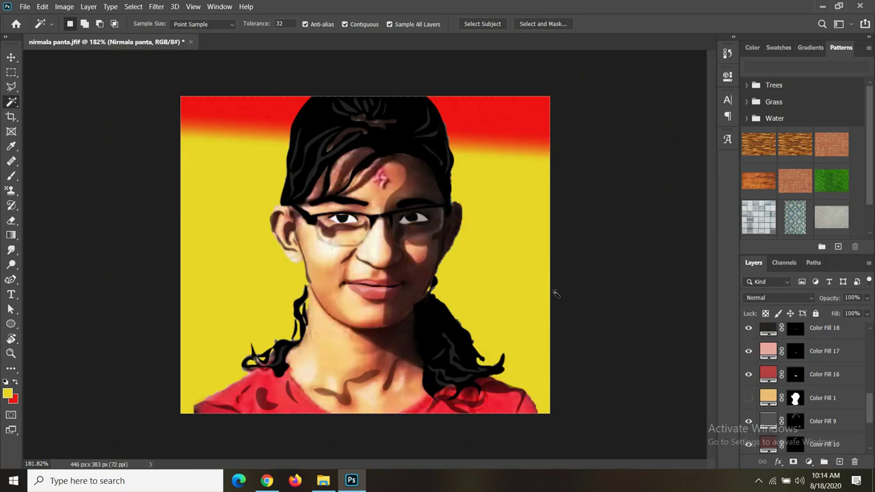
{"action": "scroll", "coordinate": [371, 327], "scroll_direction": "up", "scroll_amount": 3}
{"action": "left_click", "coordinate": [814, 398]}
Step: Add a red Solid Color fill layer and invert its mask to hide it
{"action": "left_click", "coordinate": [808, 461]}
{"action": "left_click", "coordinate": [810, 266]}
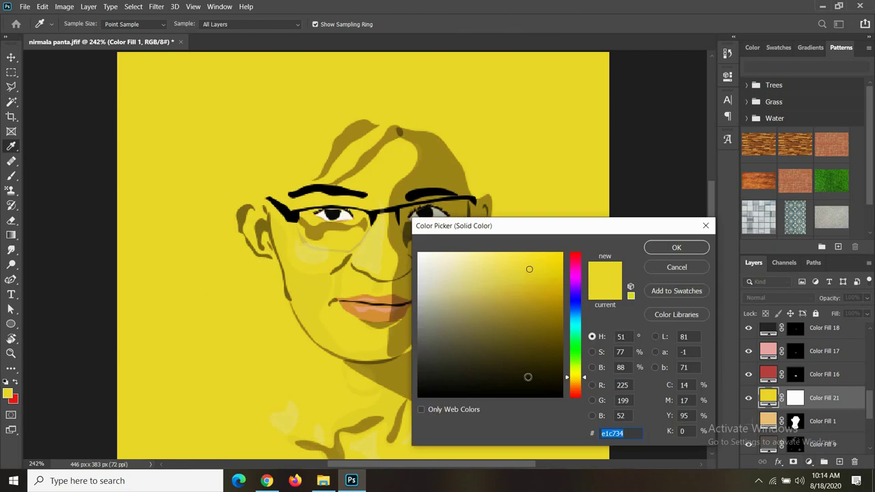
{"action": "left_click_drag", "start_coordinate": [574, 377], "coordinate": [574, 395]}
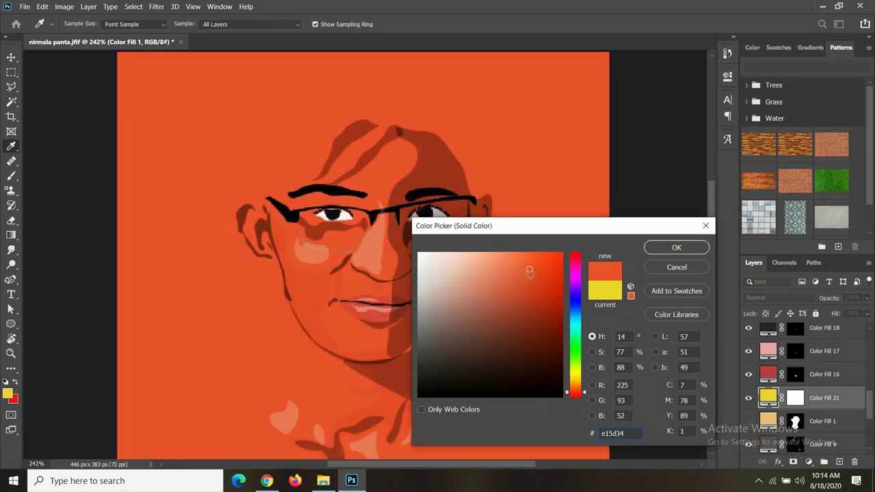
{"action": "left_click_drag", "start_coordinate": [529, 272], "coordinate": [543, 281]}
{"action": "left_click_drag", "start_coordinate": [565, 401], "coordinate": [567, 406]}
{"action": "left_click", "coordinate": [676, 246]}
{"action": "key", "text": "w"}
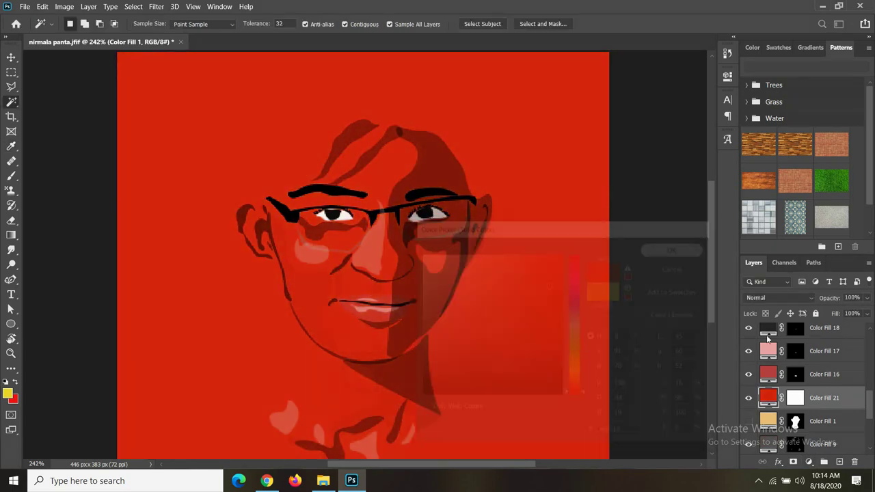
{"action": "left_click", "coordinate": [793, 397]}
{"action": "key", "text": "ctrl+i"}
Step: Pen-trace the diamond tika, reveal the red fill inside it, and lower the layer's opacity
{"action": "left_click", "coordinate": [11, 279]}
{"action": "left_click", "coordinate": [382, 146]}
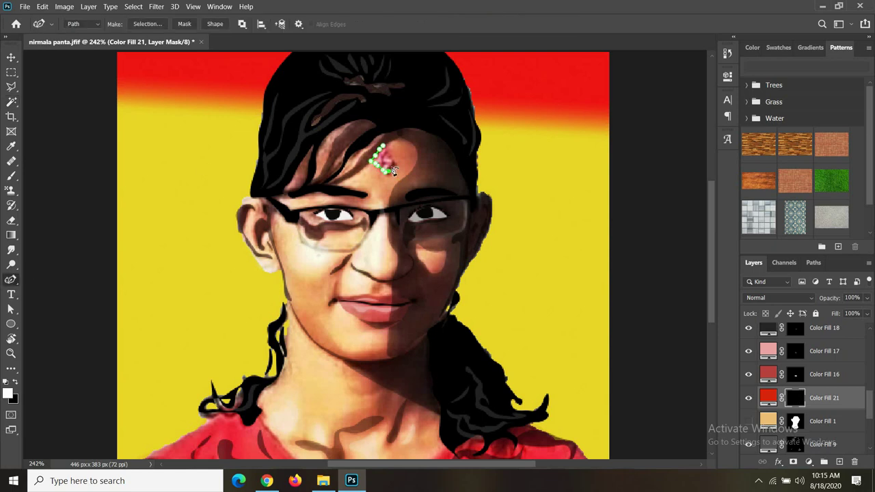
{"action": "left_click", "coordinate": [383, 147]}
{"action": "key", "text": "ctrl+Return"}
{"action": "key", "text": "alt+BackSpace"}
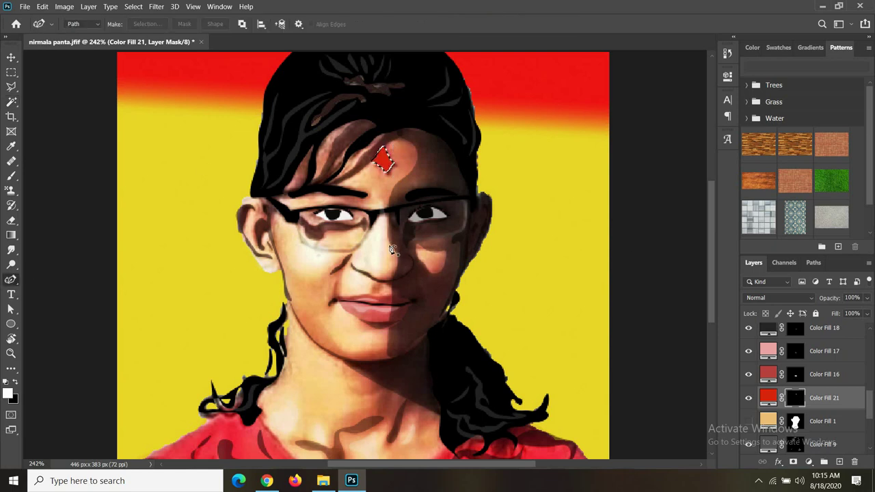
{"action": "mouse_move", "coordinate": [867, 298]}
{"action": "left_mouse_down"}
{"action": "mouse_move", "coordinate": [867, 313]}
{"action": "mouse_move", "coordinate": [852, 313]}
{"action": "left_mouse_up"}
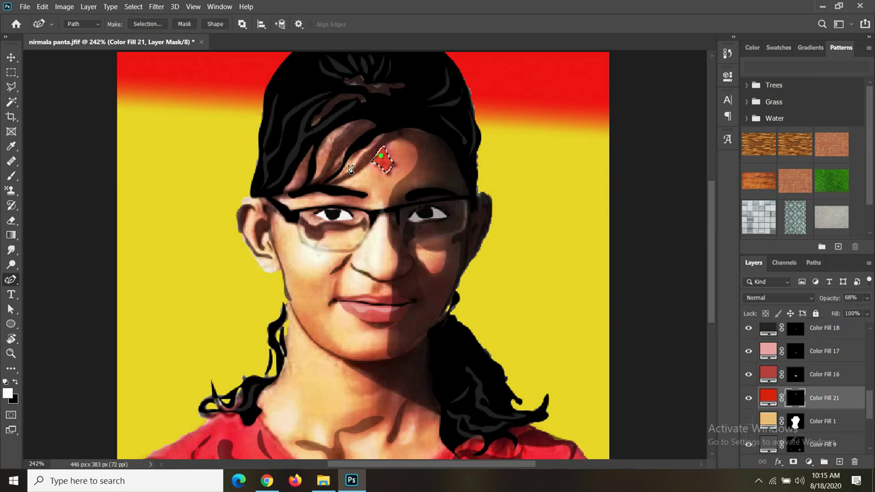
Step: Add another Solid Color fill layer with an inverted, hidden mask
{"action": "key", "text": "w"}
{"action": "left_click", "coordinate": [809, 461]}
{"action": "left_click", "coordinate": [793, 259]}
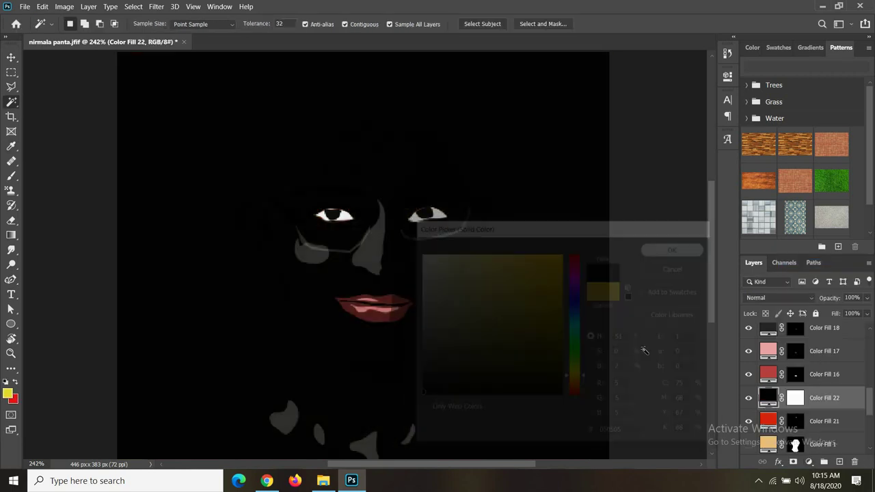
{"action": "key", "text": "ctrl+i"}
{"action": "scroll", "coordinate": [380, 121], "scroll_direction": "up", "scroll_amount": 4}
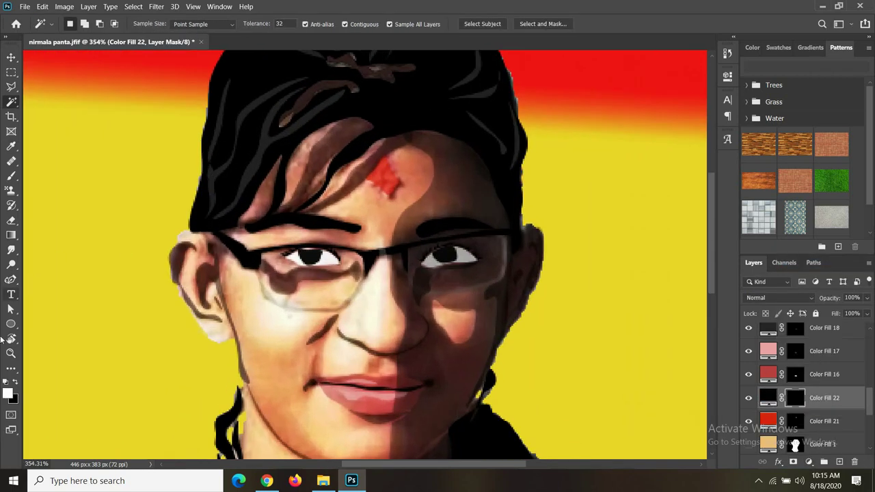
Step: Trace the forehead mark into a selection and set the layer to Multiply at 51% opacity
{"action": "left_click", "coordinate": [11, 279]}
{"action": "left_click", "coordinate": [384, 166]}
{"action": "left_click", "coordinate": [384, 175]}
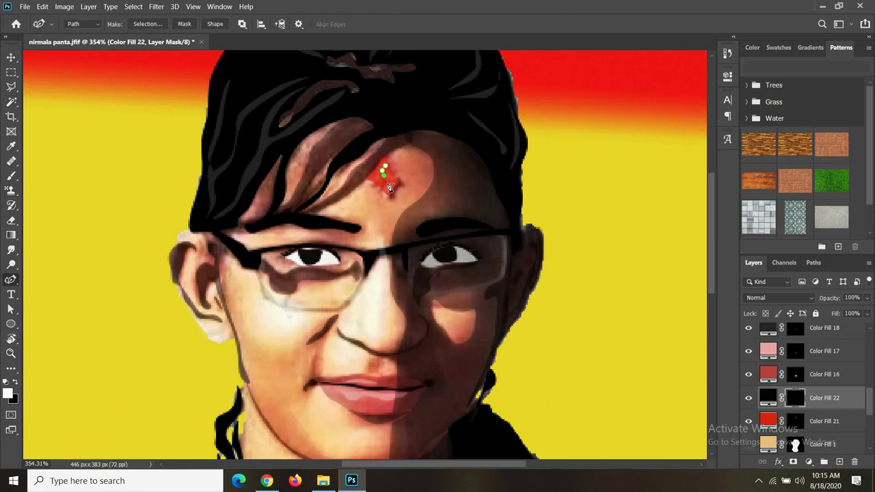
{"action": "key", "text": "ctrl+Return"}
{"action": "left_click", "coordinate": [801, 296]}
{"action": "left_click", "coordinate": [752, 224]}
{"action": "mouse_move", "coordinate": [867, 297]}
{"action": "left_mouse_down"}
{"action": "mouse_move", "coordinate": [821, 309]}
{"action": "mouse_move", "coordinate": [843, 309]}
{"action": "left_mouse_up"}
{"action": "key", "text": "w"}
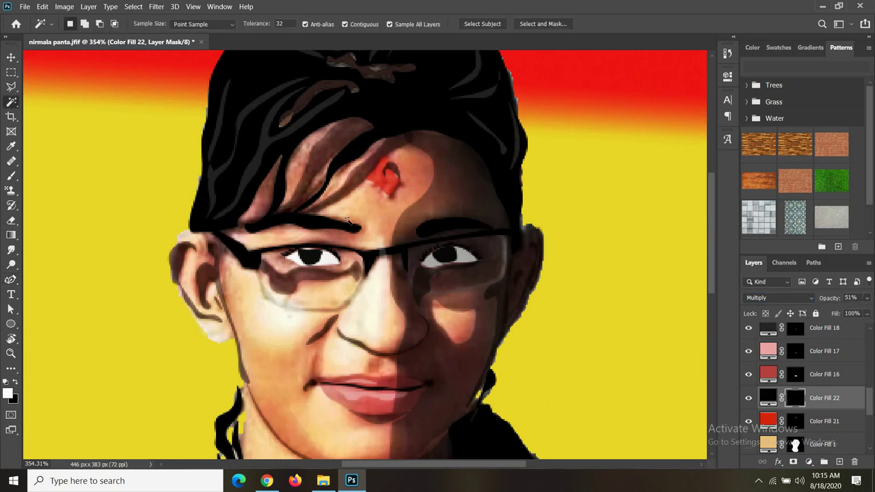
Step: Add a new red Solid Color fill layer, Color Fill 23, with its mask inverted
{"action": "left_click", "coordinate": [808, 461]}
{"action": "left_click", "coordinate": [792, 262]}
{"action": "left_click", "coordinate": [576, 391]}
{"action": "left_click_drag", "start_coordinate": [576, 391], "coordinate": [576, 396]}
{"action": "left_click", "coordinate": [676, 247]}
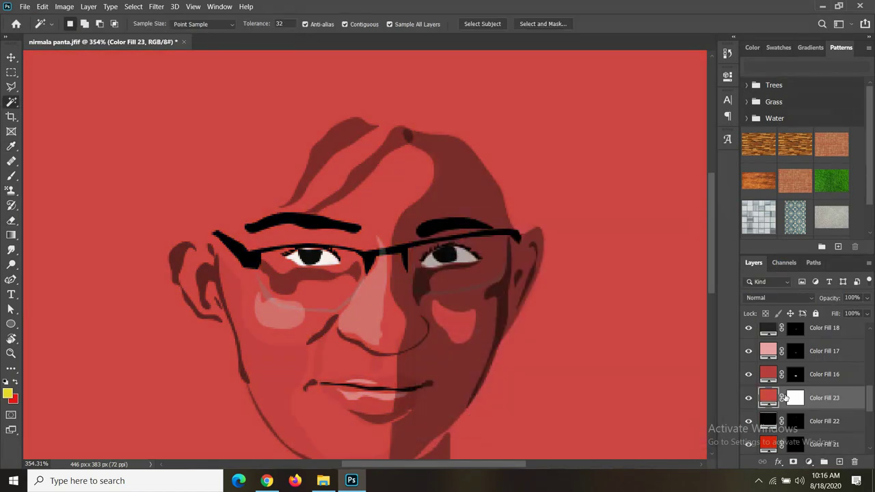
{"action": "key", "text": "ctrl+i"}
Step: Pen-trace the tika on the forehead and turn the path into a selection
{"action": "key", "text": "p"}
{"action": "left_click", "coordinate": [378, 171]}
{"action": "left_click", "coordinate": [379, 179]}
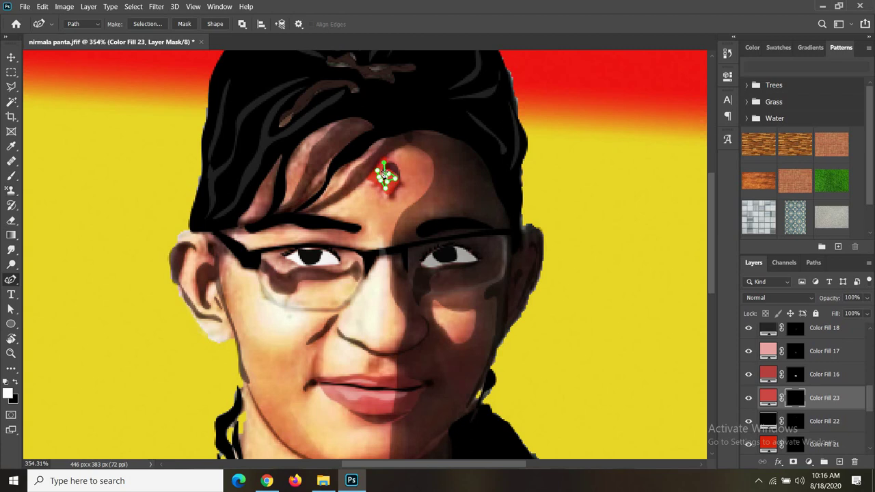
{"action": "key", "text": "ctrl+Return"}
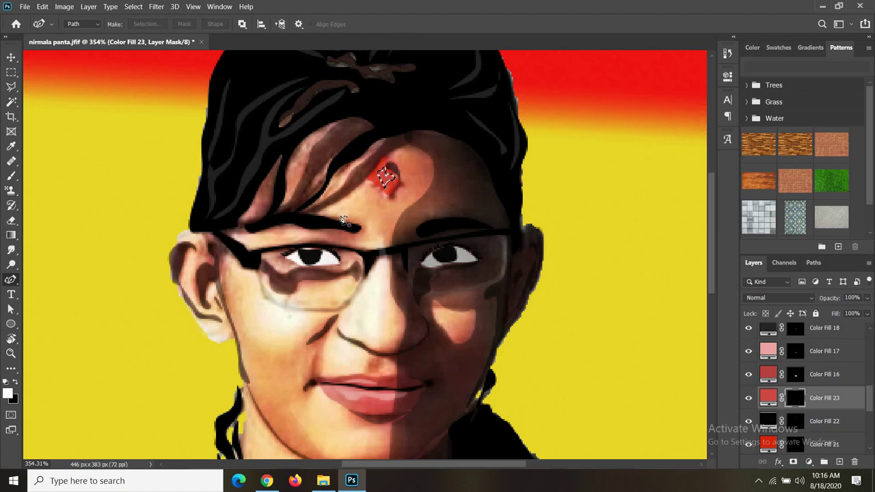
{"action": "key", "text": "w"}
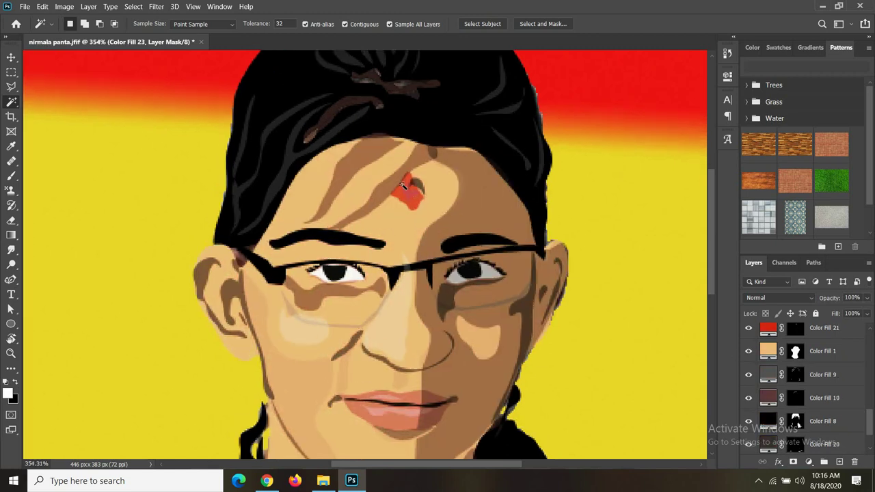
Step: On the white Color Fill 11 layer, trace a highlight path on the tika into a selection
{"action": "scroll", "coordinate": [403, 184], "scroll_direction": "up", "scroll_amount": 3}
{"action": "scroll", "coordinate": [812, 388], "scroll_direction": "down", "scroll_amount": 2}
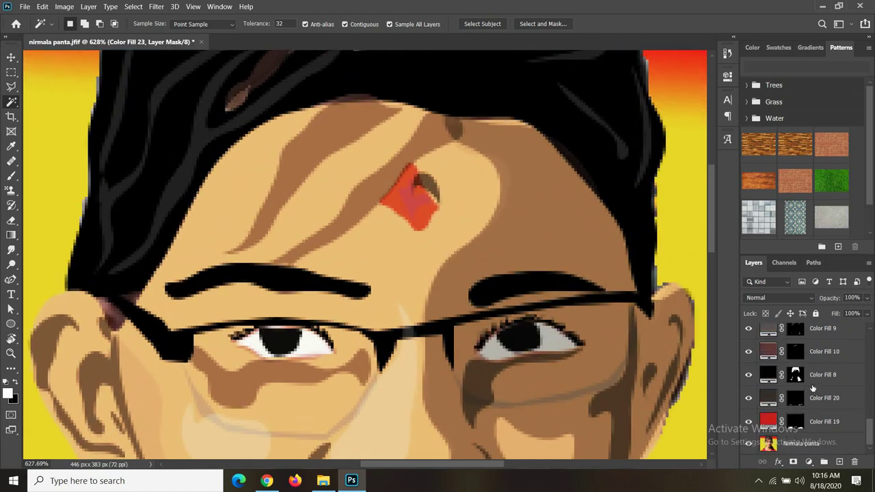
{"action": "scroll", "coordinate": [794, 374], "scroll_direction": "up", "scroll_amount": 2}
{"action": "left_click", "coordinate": [794, 400]}
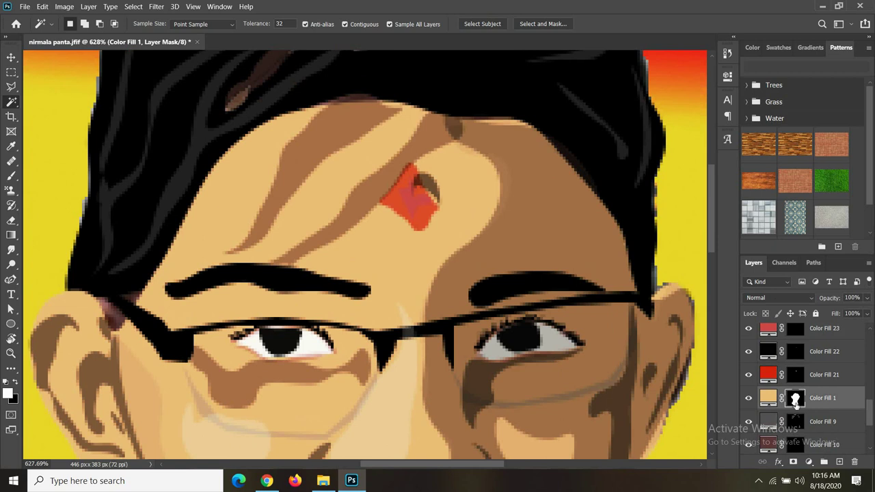
{"action": "left_click", "coordinate": [11, 278]}
{"action": "scroll", "coordinate": [810, 388], "scroll_direction": "up", "scroll_amount": 4}
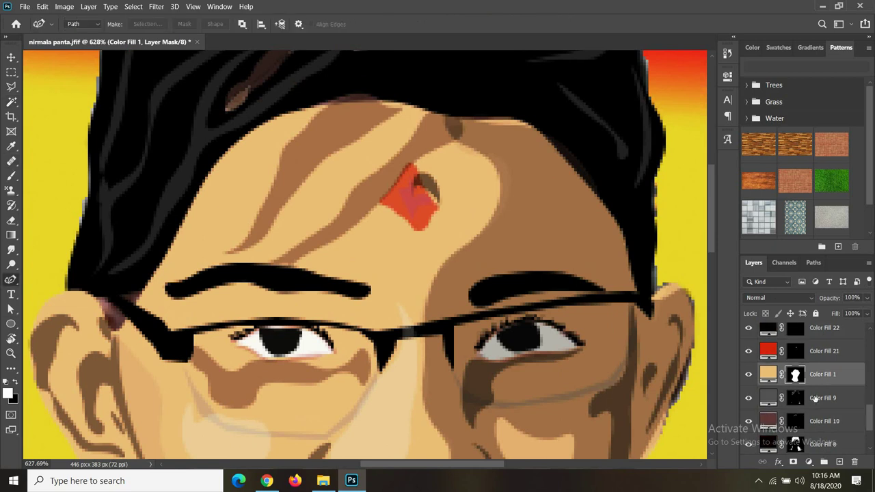
{"action": "scroll", "coordinate": [810, 388], "scroll_direction": "up", "scroll_amount": 4}
{"action": "left_click", "coordinate": [795, 397]}
{"action": "left_click", "coordinate": [395, 200]}
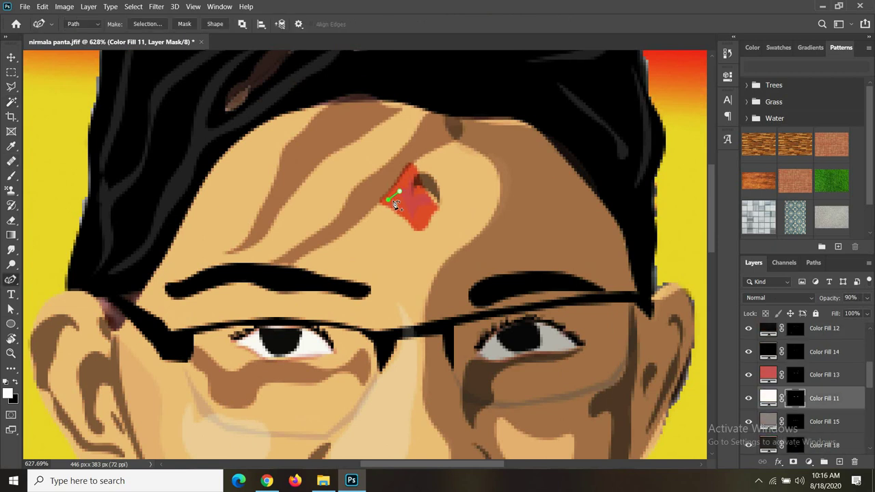
{"action": "left_click_drag", "start_coordinate": [405, 179], "coordinate": [407, 167]}
{"action": "key", "text": "ctrl+Return"}
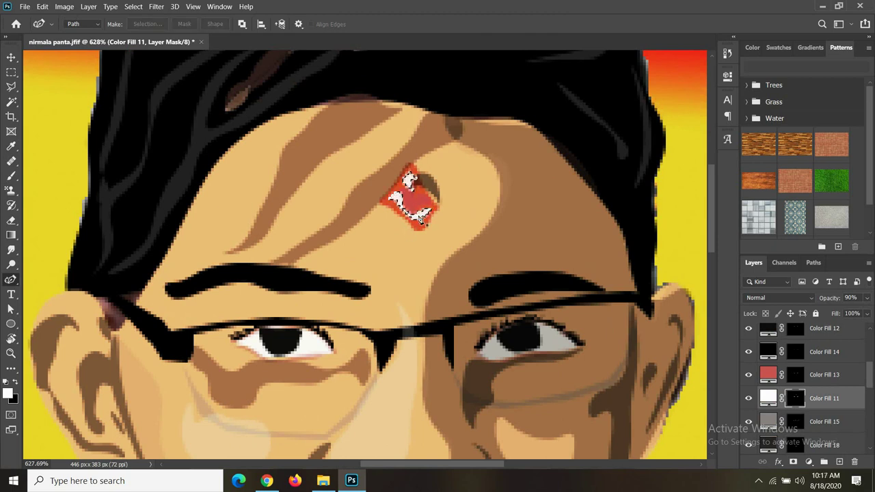
Step: Lower the white highlight layer's opacity so it is semi-transparent
{"action": "key", "text": "w"}
{"action": "scroll", "coordinate": [394, 230], "scroll_direction": "down", "scroll_amount": 2}
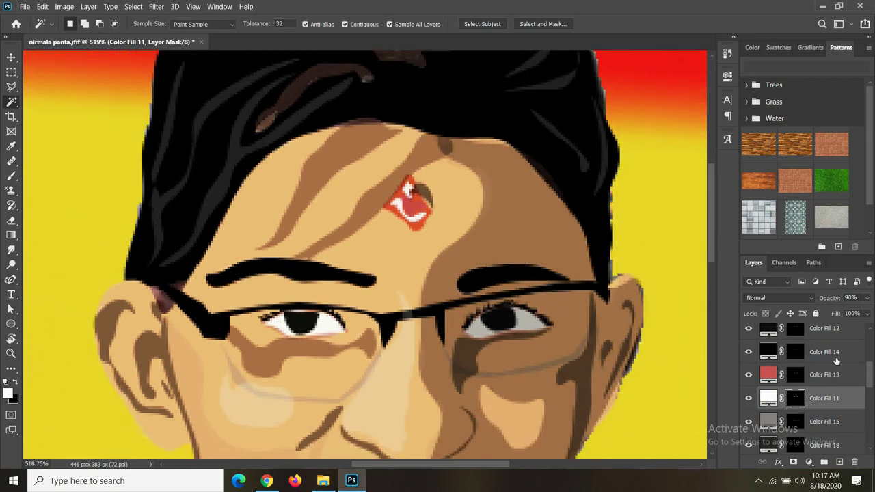
{"action": "mouse_move", "coordinate": [866, 298]}
{"action": "left_mouse_down"}
{"action": "mouse_move", "coordinate": [856, 318]}
{"action": "mouse_move", "coordinate": [840, 309]}
{"action": "left_mouse_up"}
{"action": "scroll", "coordinate": [388, 251], "scroll_direction": "down", "scroll_amount": 6}
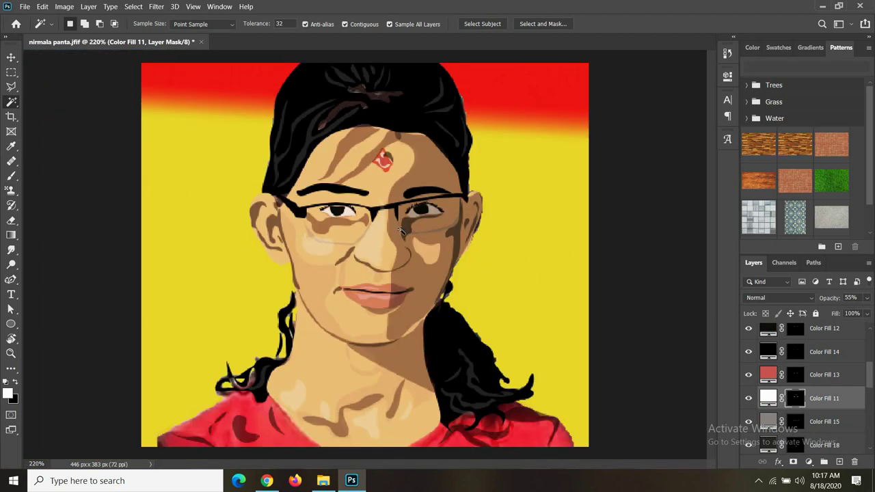
{"action": "scroll", "coordinate": [388, 250], "scroll_direction": "up", "scroll_amount": 3}
{"action": "scroll", "coordinate": [388, 251], "scroll_direction": "up", "scroll_amount": 3}
{"action": "scroll", "coordinate": [781, 397], "scroll_direction": "down", "scroll_amount": 2}
Step: On the red Color Fill 21 layer, trace an outline around the tika into a selection
{"action": "left_click", "coordinate": [786, 445]}
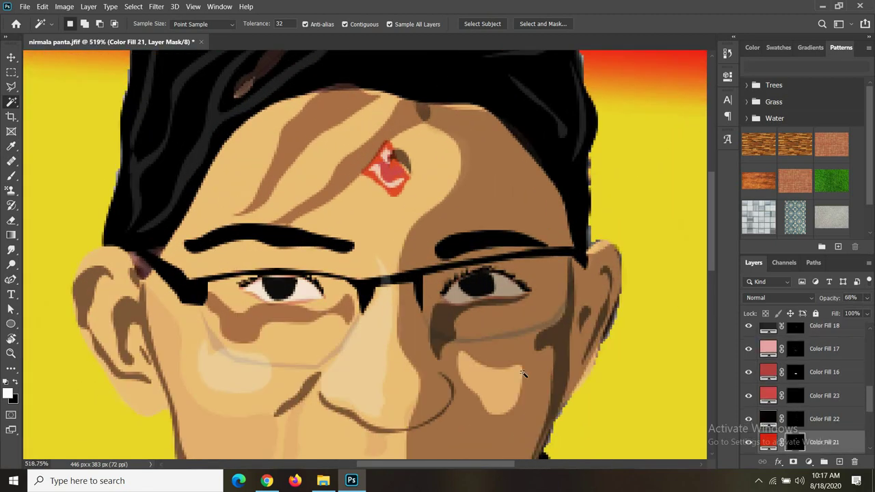
{"action": "left_click", "coordinate": [11, 280]}
{"action": "left_click", "coordinate": [362, 169]}
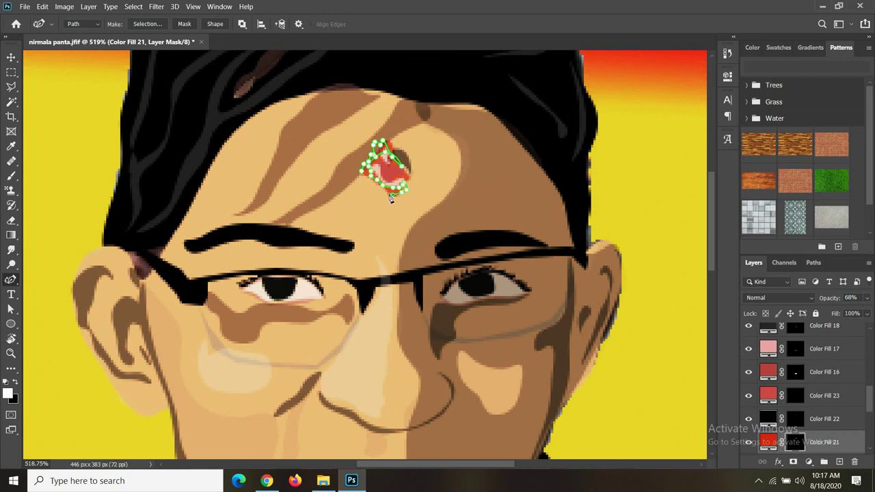
{"action": "left_click_drag", "start_coordinate": [369, 184], "coordinate": [366, 171]}
{"action": "key", "text": "ctrl+Return"}
{"action": "key", "text": "w"}
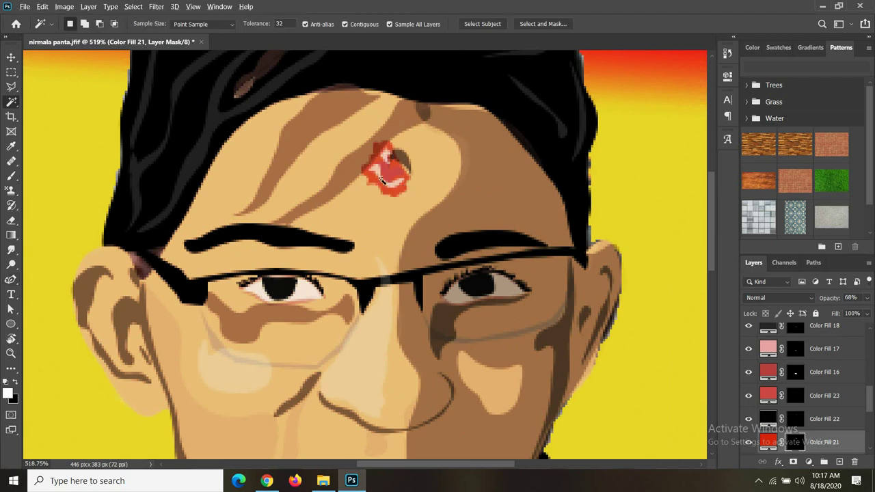
{"action": "scroll", "coordinate": [383, 179], "scroll_direction": "down", "scroll_amount": 5}
{"action": "scroll", "coordinate": [383, 179], "scroll_direction": "down", "scroll_amount": 2}
{"action": "scroll", "coordinate": [382, 179], "scroll_direction": "up", "scroll_amount": 1}
Step: Flatten the image and unlock the Background into Layer 0
{"action": "scroll", "coordinate": [832, 392], "scroll_direction": "down", "scroll_amount": 5}
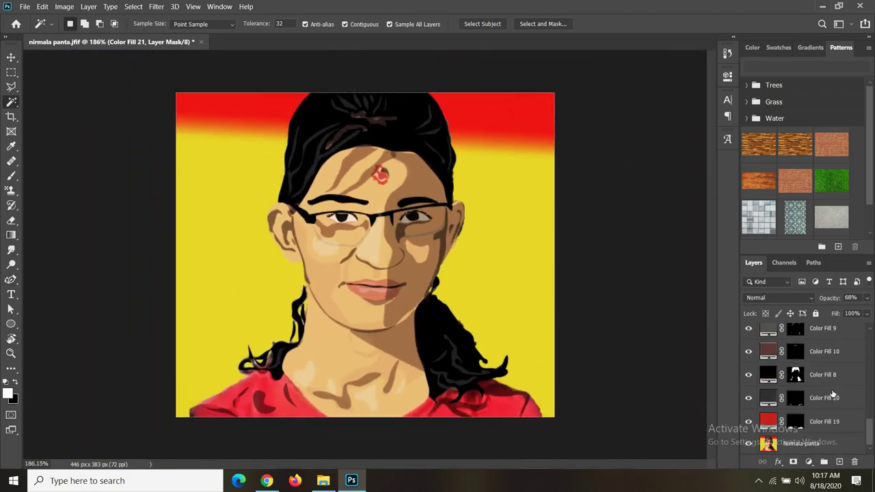
{"action": "left_click", "coordinate": [804, 443]}
{"action": "right_click", "coordinate": [794, 448]}
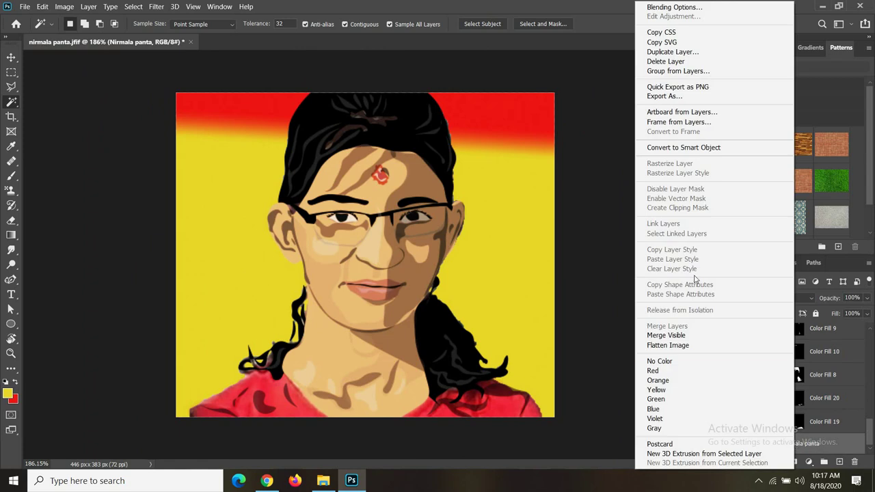
{"action": "left_click", "coordinate": [697, 352]}
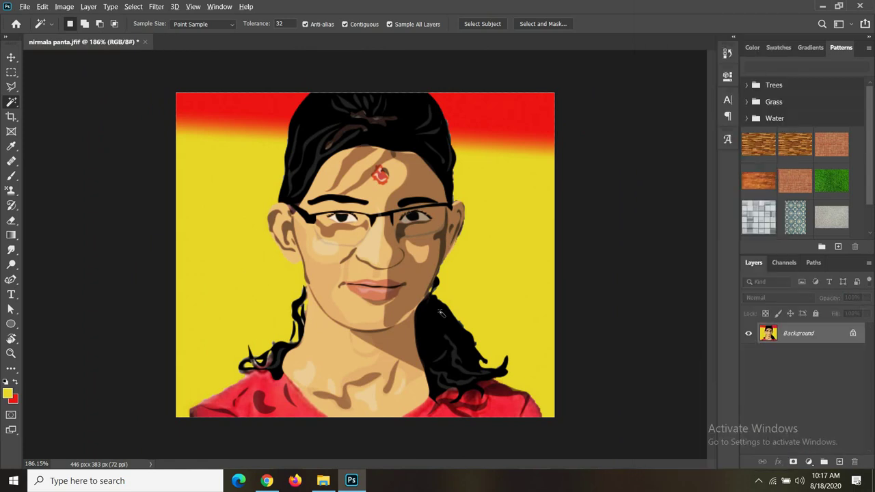
{"action": "left_click", "coordinate": [853, 333]}
Step: Set the foreground colour to black (000000)
{"action": "key", "text": "ctrl+plus"}
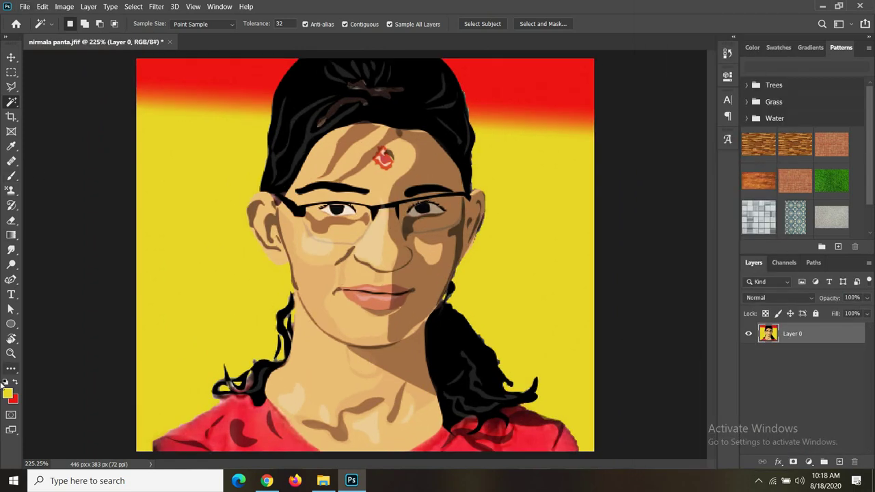
{"action": "key", "text": "i"}
{"action": "left_click", "coordinate": [7, 393]}
{"action": "type", "text": "000000"}
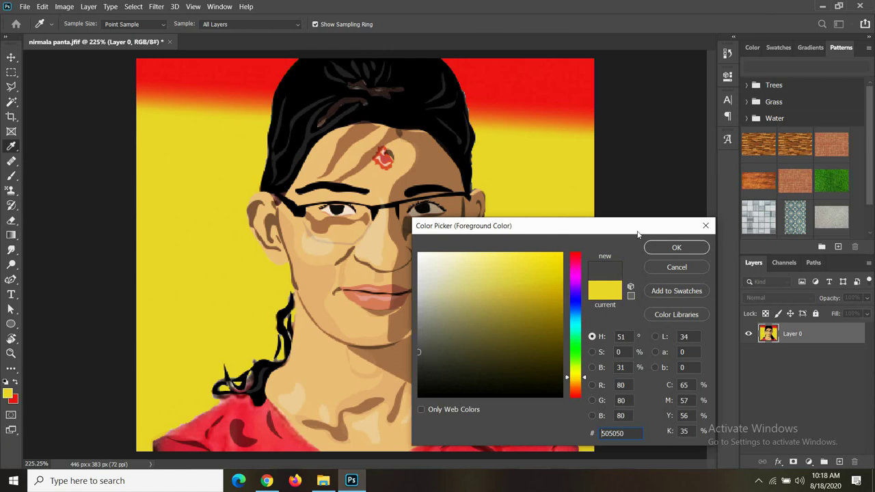
{"action": "key", "text": "Return"}
{"action": "key", "text": "w"}
Step: Choose the Brush tool and set its opacity to 34%
{"action": "left_click", "coordinate": [11, 176]}
{"action": "left_click", "coordinate": [82, 25]}
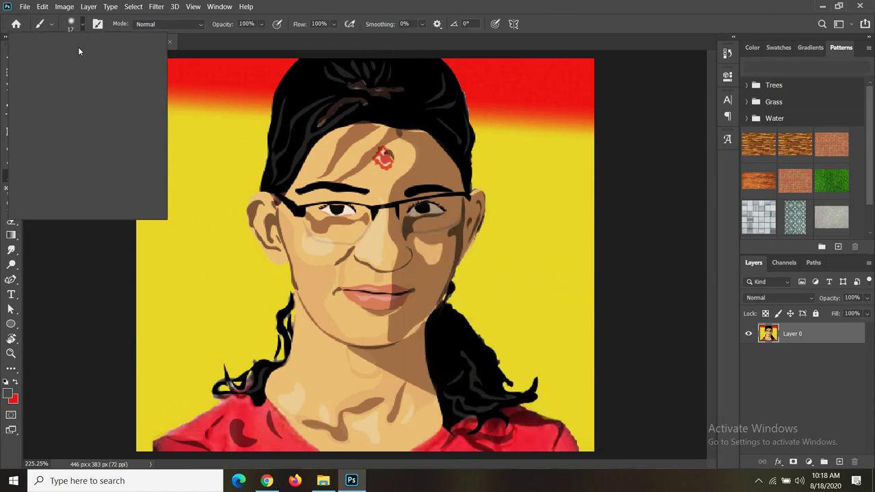
{"action": "left_click", "coordinate": [278, 62]}
{"action": "left_click", "coordinate": [867, 298]}
{"action": "left_click_drag", "start_coordinate": [865, 312], "coordinate": [865, 312]}
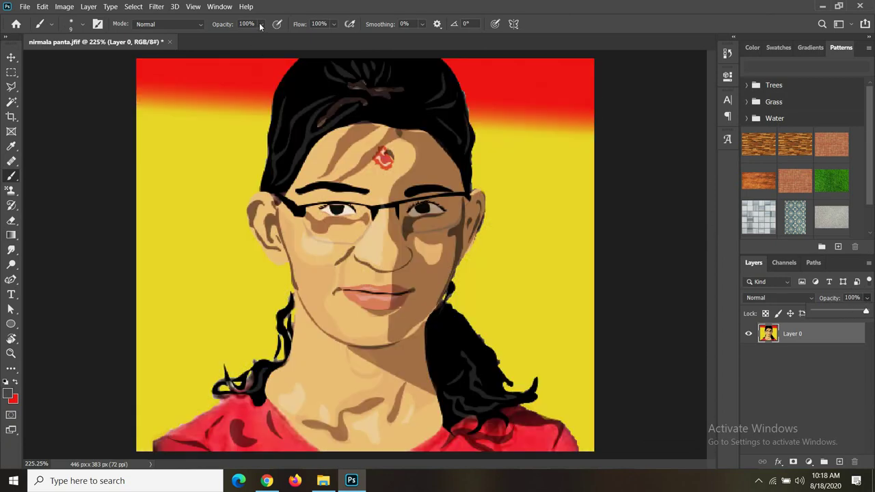
{"action": "left_click_drag", "start_coordinate": [260, 26], "coordinate": [246, 39]}
{"action": "left_click", "coordinate": [311, 151]}
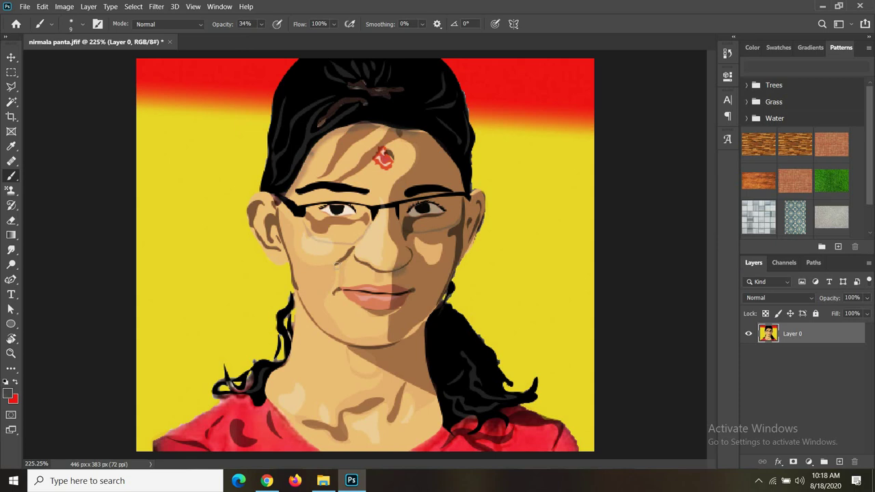
Step: Choose an option from a layer's right-click menu in the Layers panel
{"action": "scroll", "coordinate": [308, 363], "scroll_direction": "down", "scroll_amount": 2}
{"action": "scroll", "coordinate": [307, 341], "scroll_direction": "up", "scroll_amount": 3}
{"action": "scroll", "coordinate": [307, 369], "scroll_direction": "down", "scroll_amount": 2}
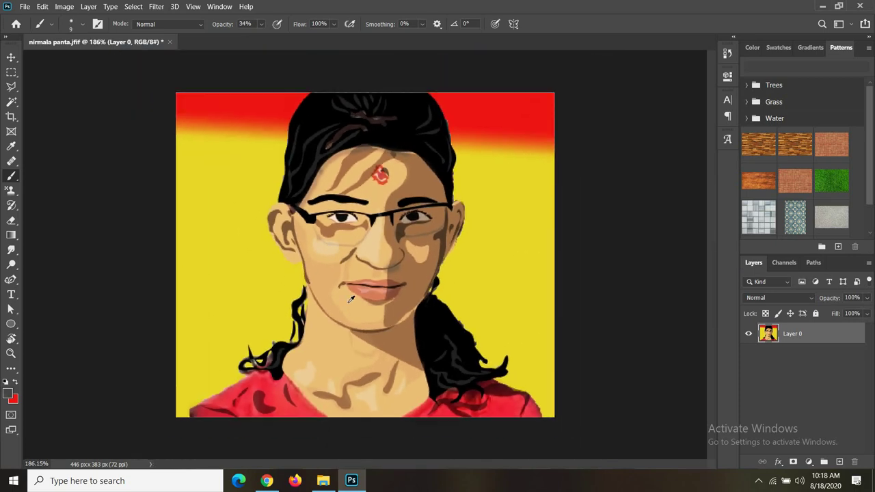
{"action": "left_click", "coordinate": [758, 481]}
{"action": "right_click", "coordinate": [744, 459]}
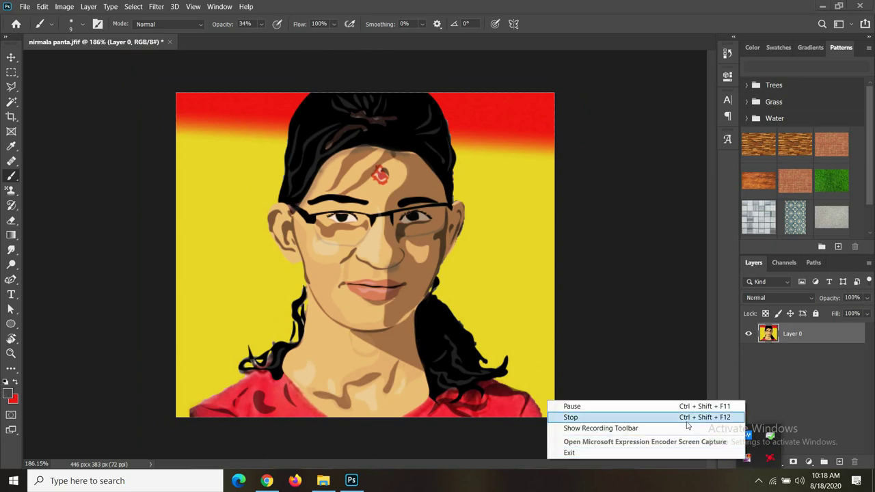
{"action": "left_click", "coordinate": [686, 418]}
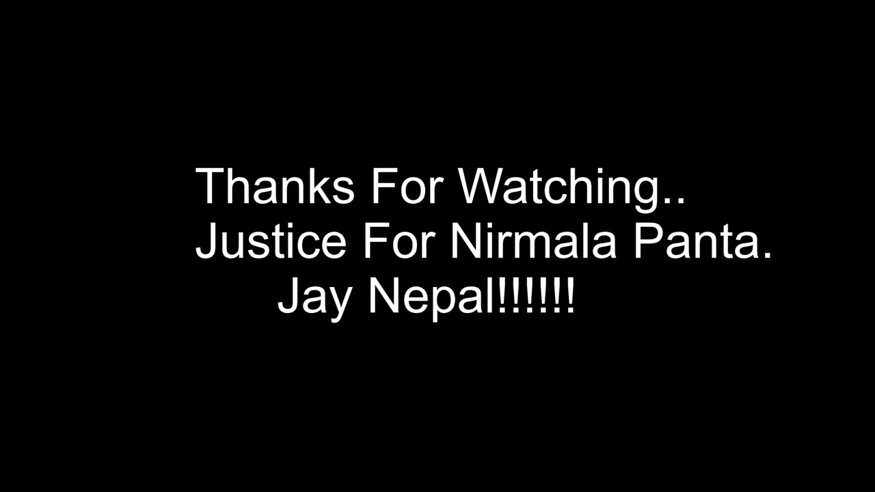